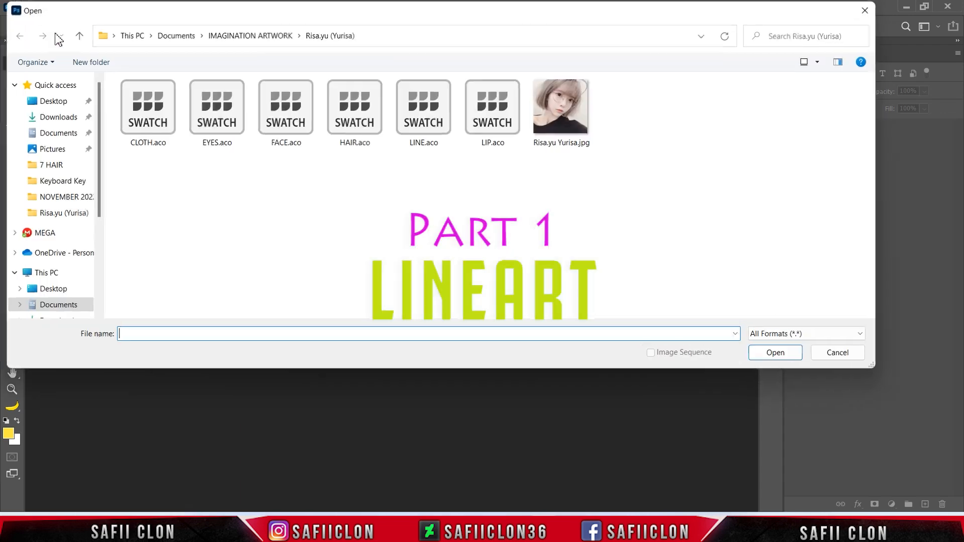
Open the portrait file Risa.yu Yurisa.jpg and unlock its Background layer.
{"action": "left_click", "coordinate": [556, 130]}
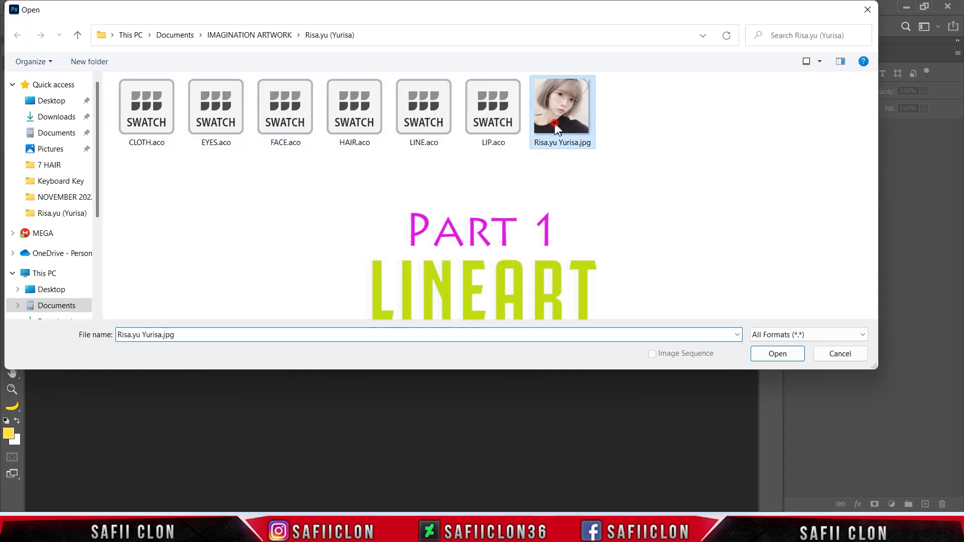
{"action": "left_click", "coordinate": [777, 356]}
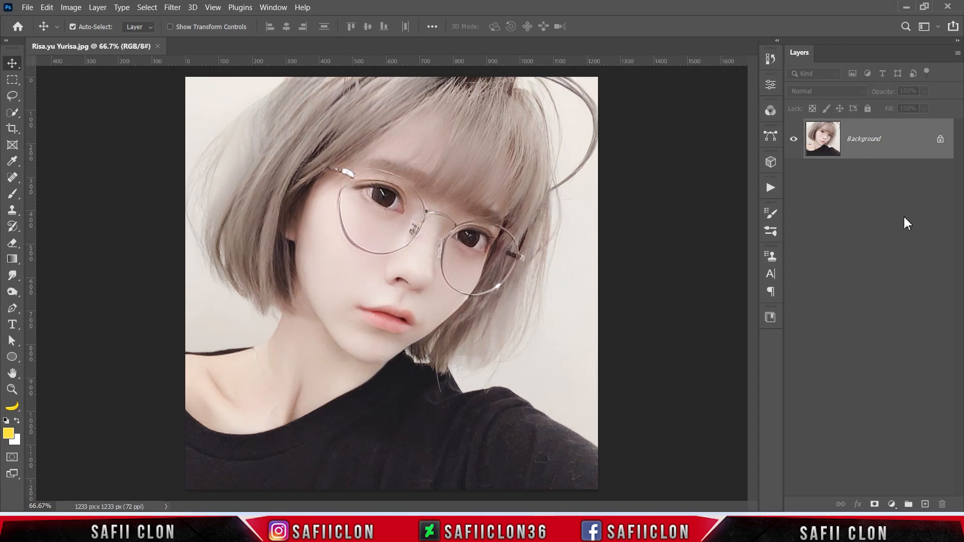
{"action": "left_click", "coordinate": [941, 143]}
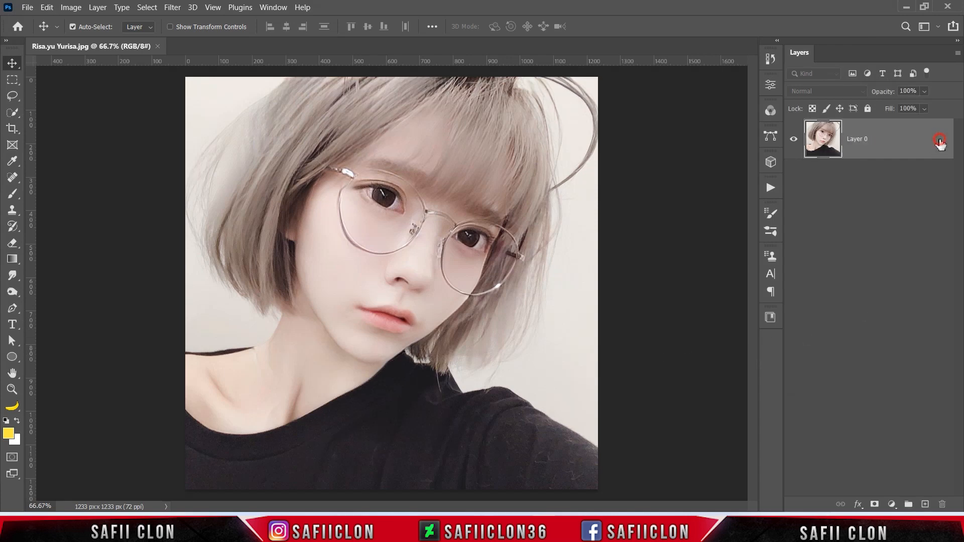
Duplicate the unlocked photo layer and rename the copy POSTERIZE.
{"action": "right_click", "coordinate": [892, 142]}
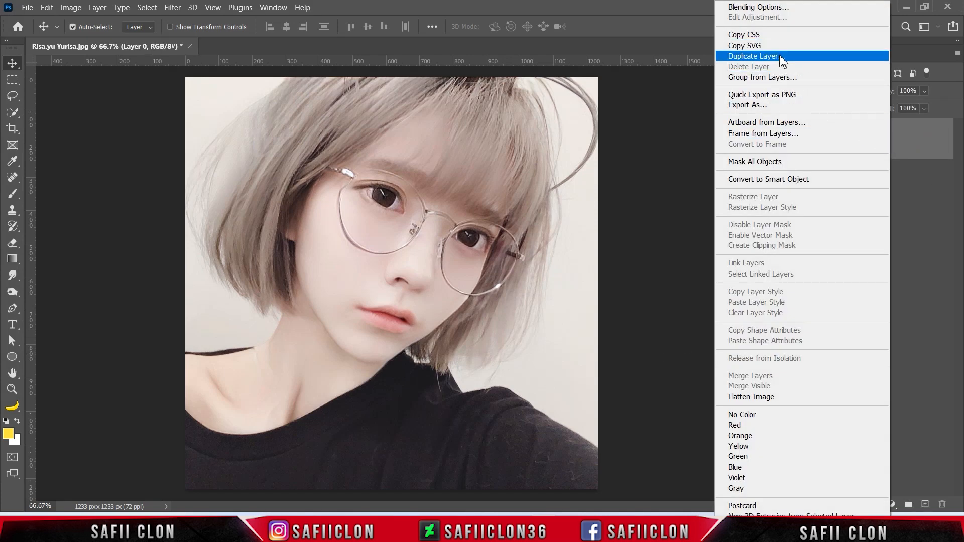
{"action": "left_click", "coordinate": [744, 55]}
{"action": "left_click", "coordinate": [599, 143]}
{"action": "double_click", "coordinate": [864, 139]}
{"action": "type", "text": "P"}
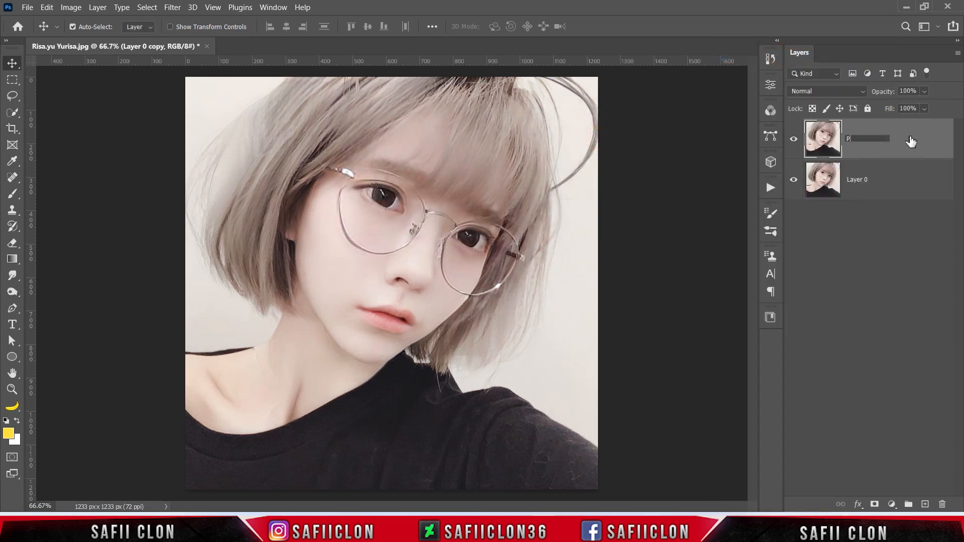
{"action": "type", "text": "OSTERIZ"}
{"action": "left_click", "coordinate": [911, 139]}
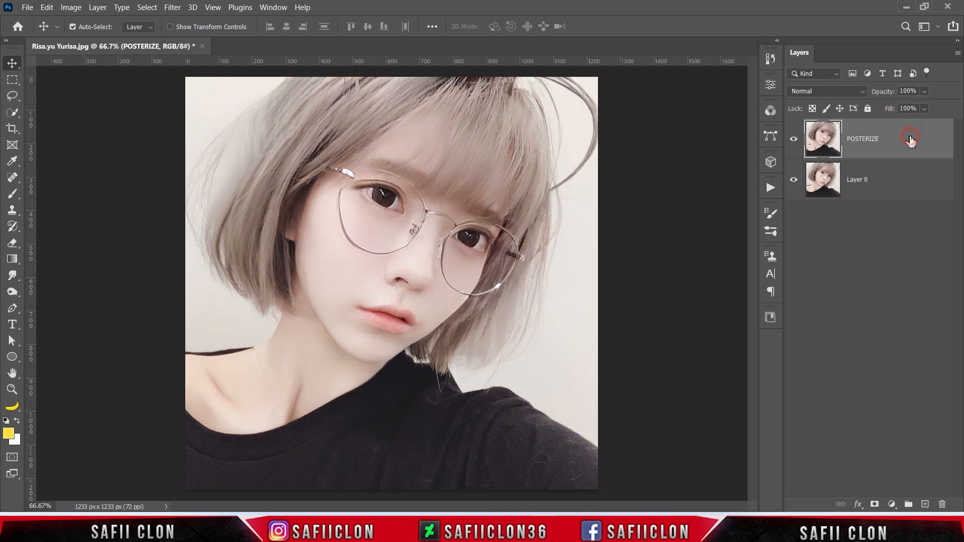
Rename the lower photo layer ORIGINAL, then make POSTERIZE the active layer again.
{"action": "left_click", "coordinate": [882, 186]}
{"action": "double_click", "coordinate": [857, 180]}
{"action": "type", "text": "ORIGINAL"}
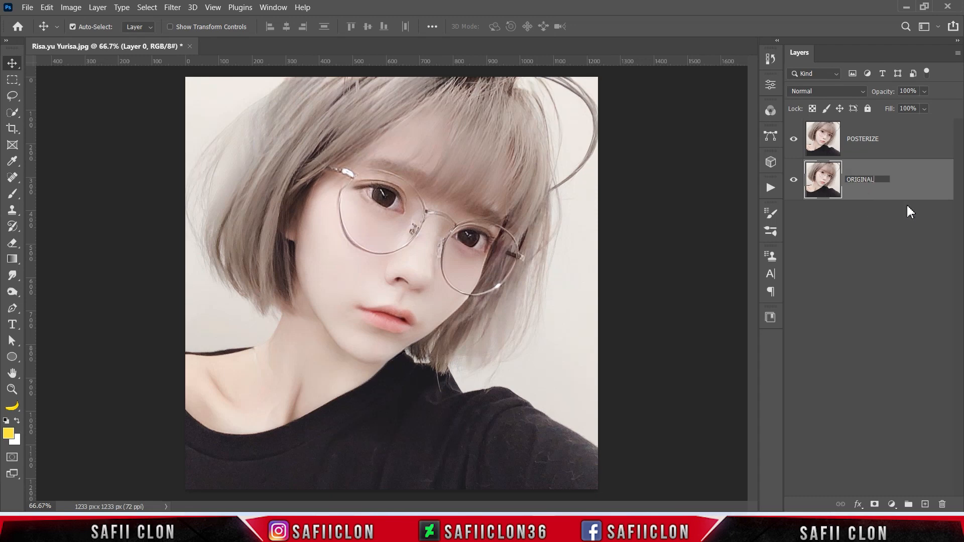
{"action": "left_click", "coordinate": [913, 181]}
{"action": "left_click", "coordinate": [903, 149]}
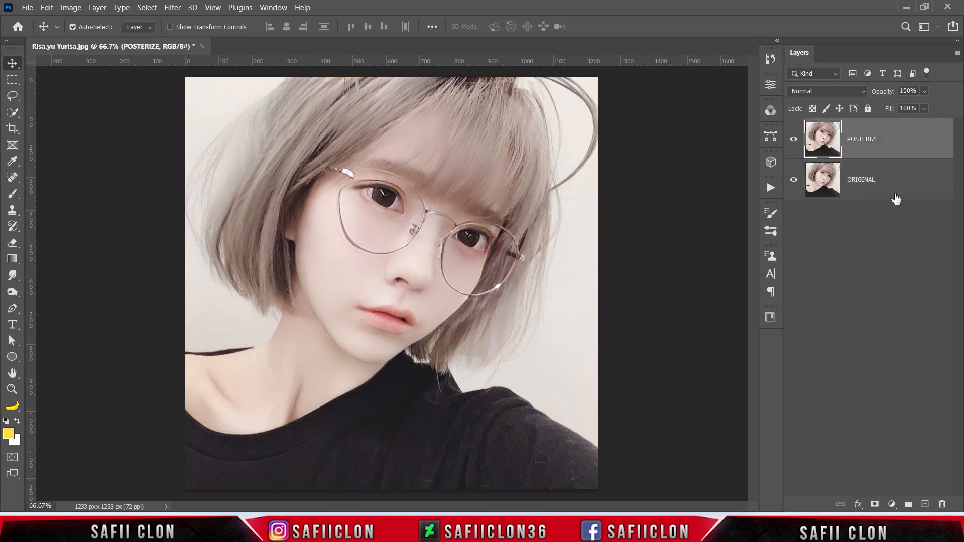
Resample the image to a resolution of 150 pixels/inch in Image Size.
{"action": "left_click", "coordinate": [68, 10]}
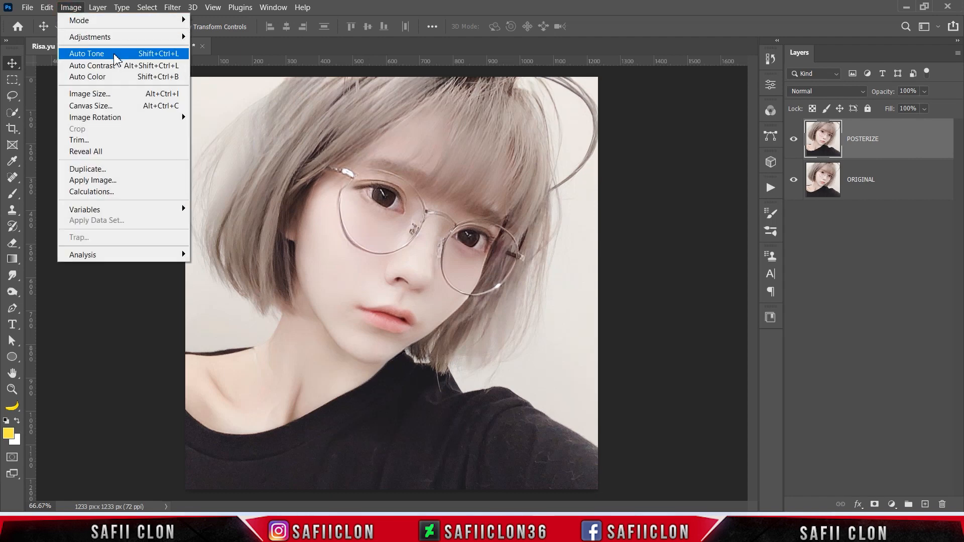
{"action": "left_click", "coordinate": [124, 95]}
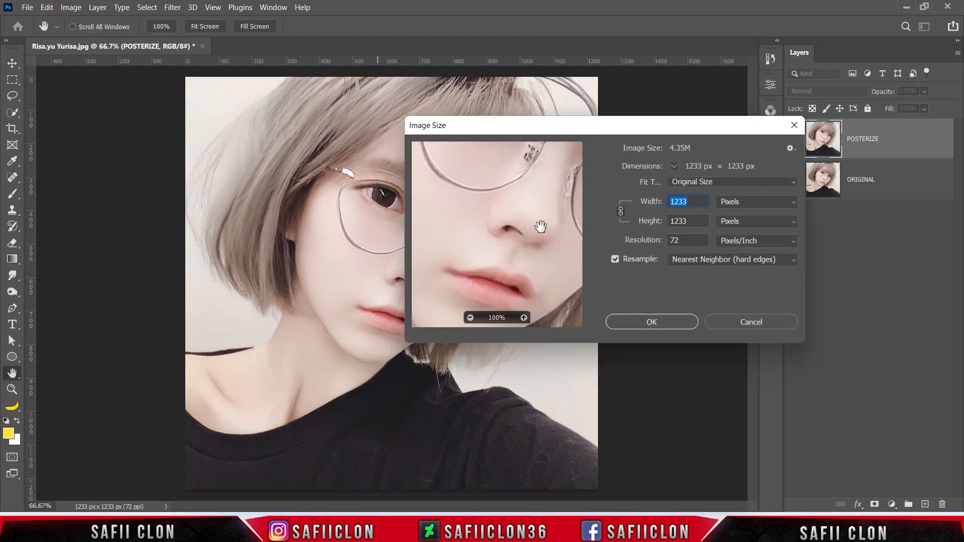
{"action": "double_click", "coordinate": [685, 239]}
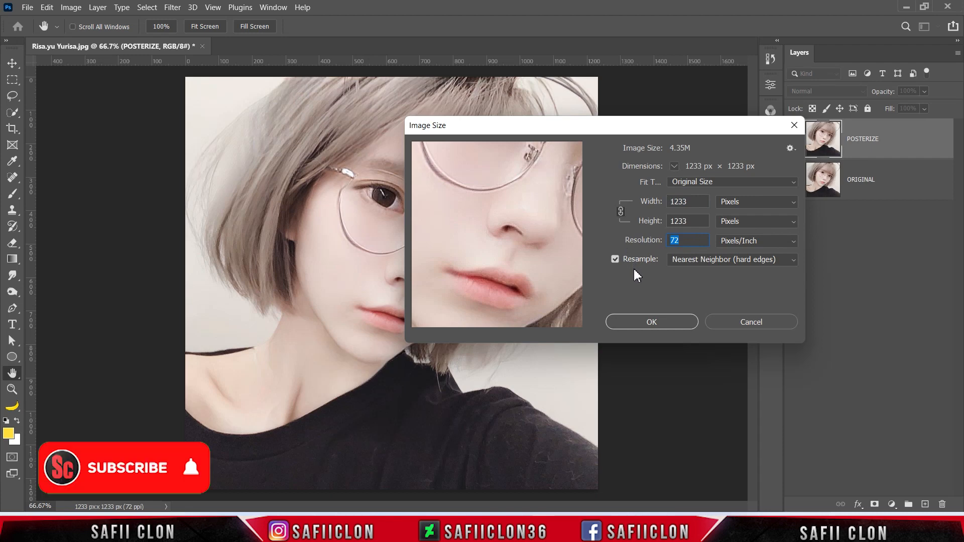
{"action": "type", "text": "100"}
{"action": "double_click", "coordinate": [682, 241]}
{"action": "type", "text": "150"}
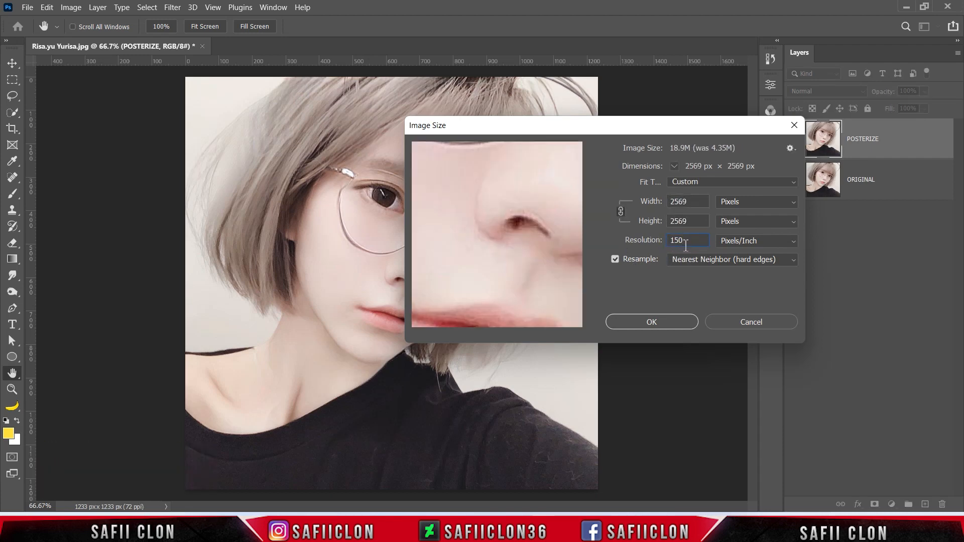
{"action": "left_click", "coordinate": [656, 325]}
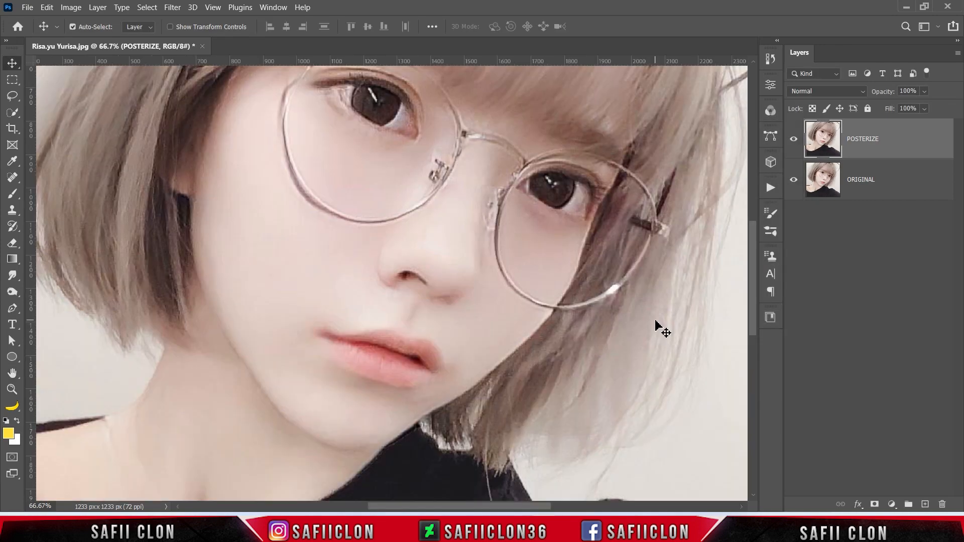
Hide the POSTERIZE layer and add a white (ffffff) Solid Color fill layer directly above ORIGINAL.
{"action": "key", "text": "ctrl+minus"}
{"action": "key", "text": "ctrl+minus"}
{"action": "key", "text": "ctrl+minus"}
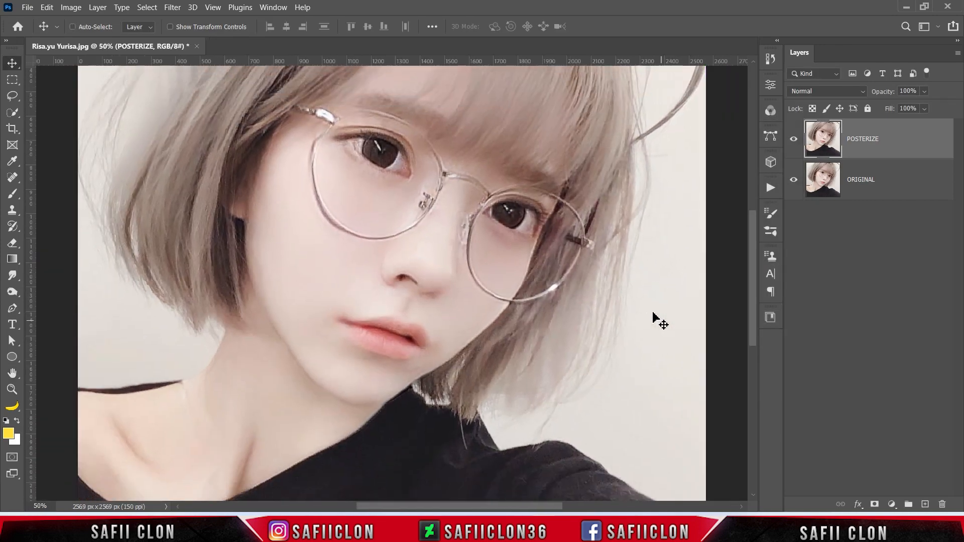
{"action": "key", "text": "ctrl+plus"}
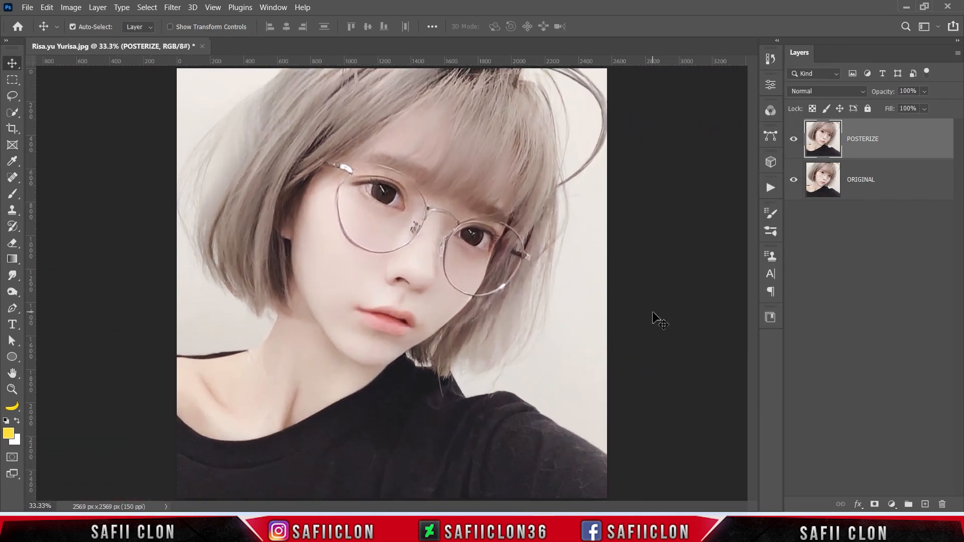
{"action": "left_click", "coordinate": [794, 140]}
{"action": "left_click", "coordinate": [903, 184]}
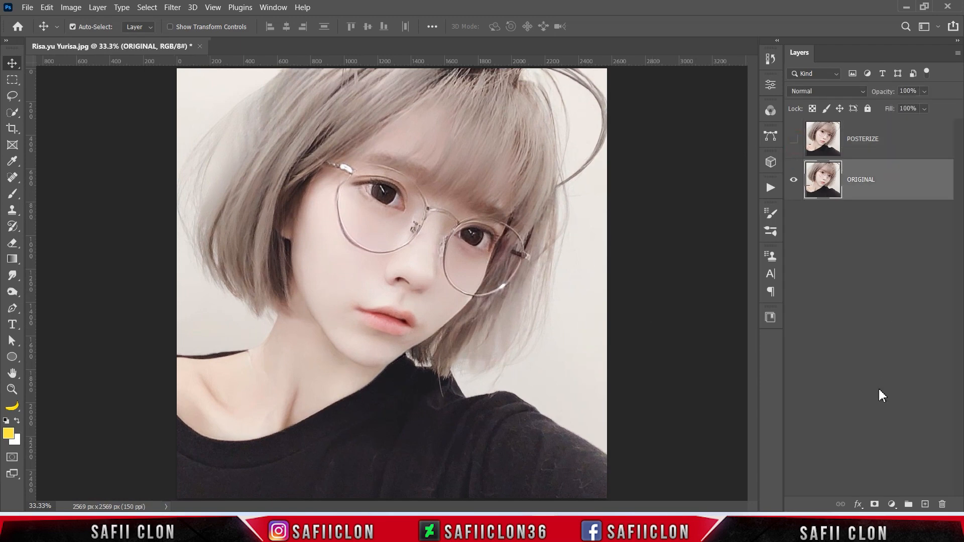
{"action": "left_click", "coordinate": [892, 504]}
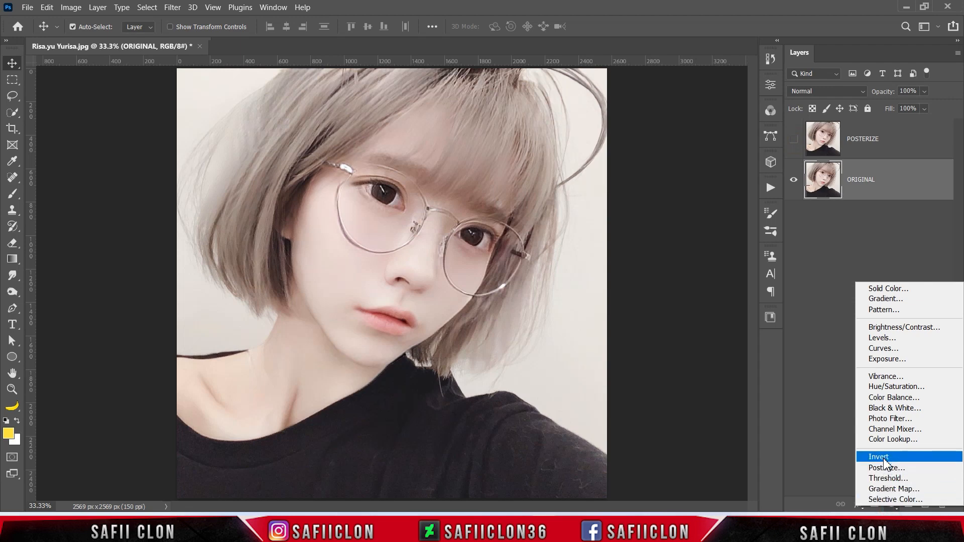
{"action": "left_click", "coordinate": [889, 289]}
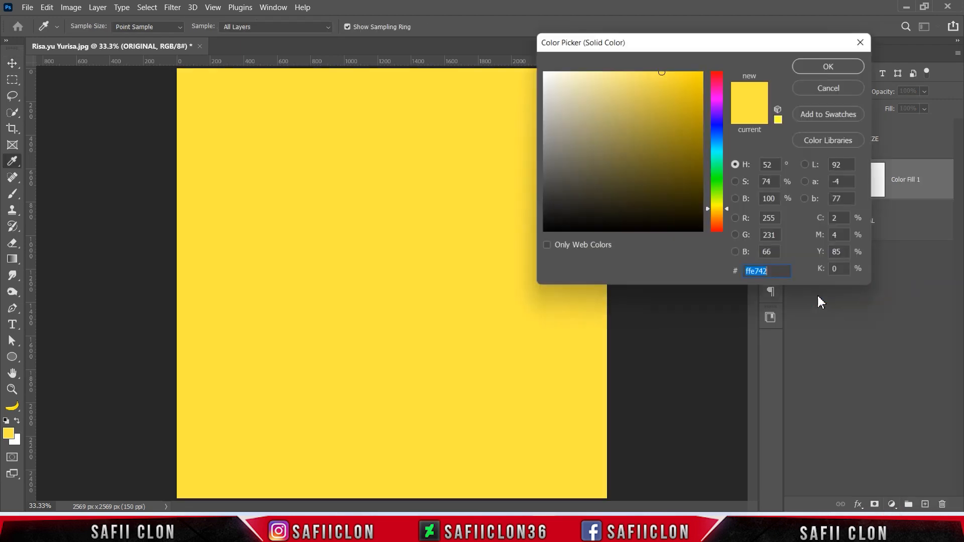
{"action": "left_click_drag", "start_coordinate": [639, 172], "coordinate": [537, 56]}
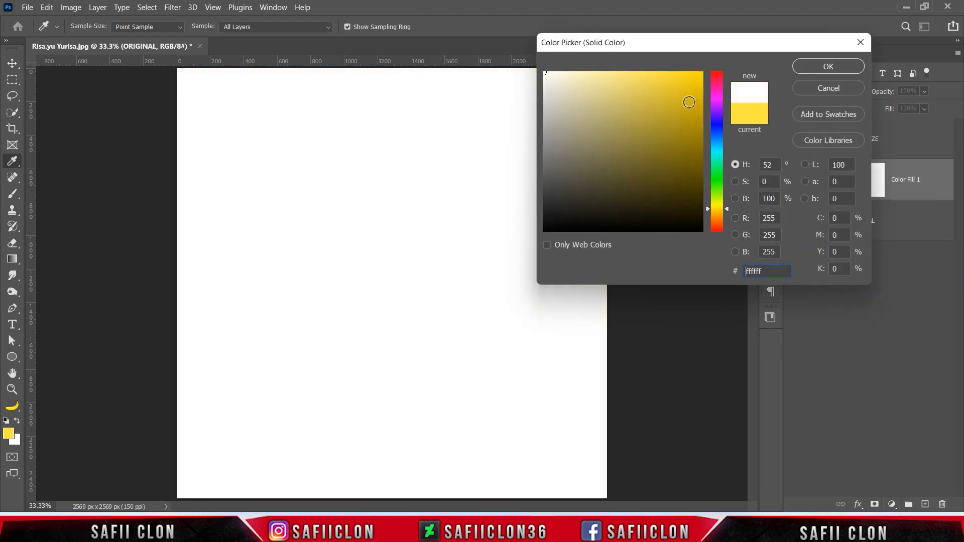
{"action": "left_click", "coordinate": [827, 68]}
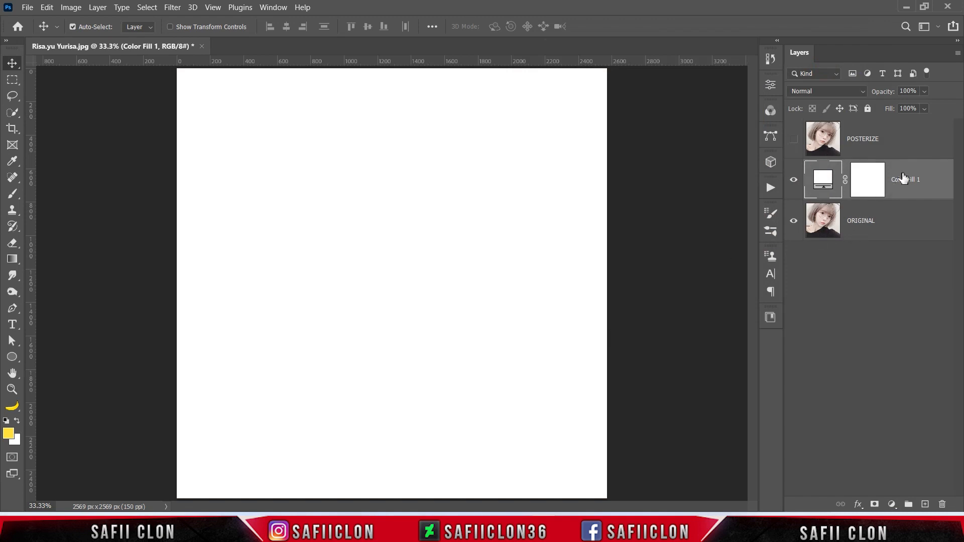
Put the white color fill layer into a new group named BACKGROUND and collapse the group.
{"action": "right_click", "coordinate": [904, 178]}
{"action": "left_click", "coordinate": [772, 77]}
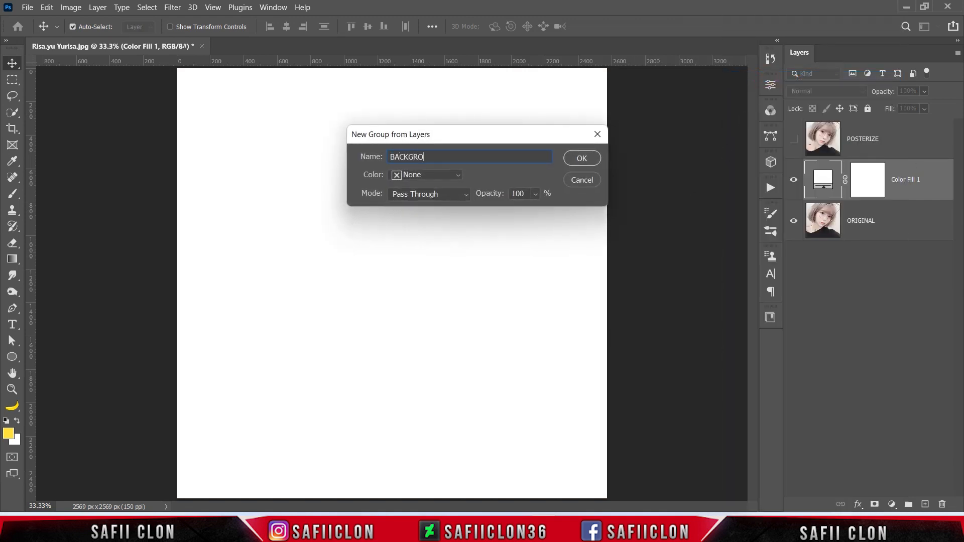
{"action": "left_click", "coordinate": [582, 159]}
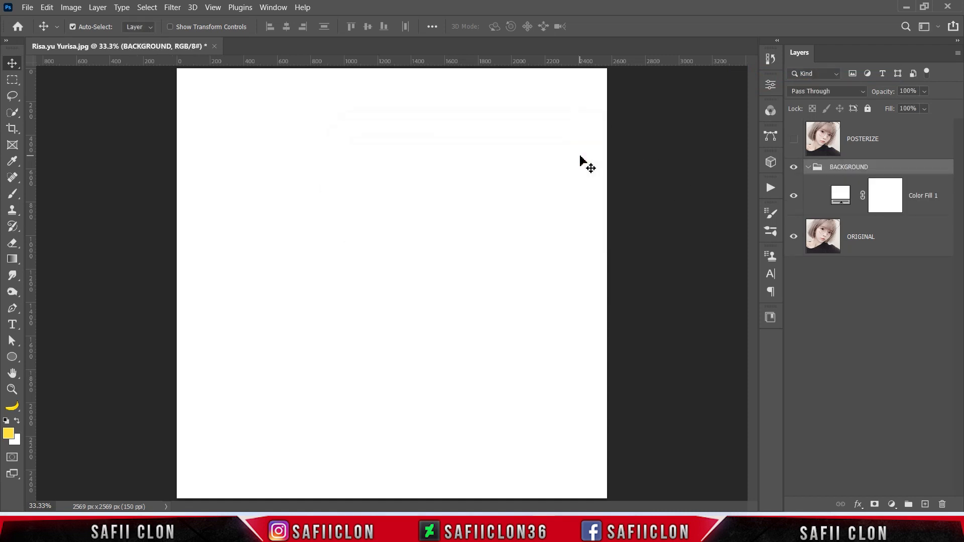
{"action": "left_click", "coordinate": [808, 168]}
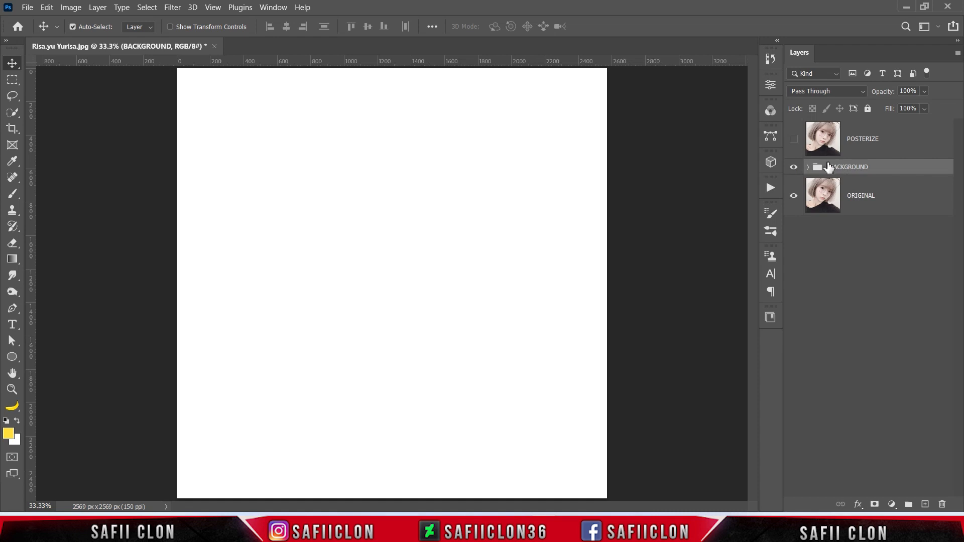
Show the POSTERIZE layer and set the Pen Tool to Shape mode with the New Layer path operation.
{"action": "left_click", "coordinate": [795, 139]}
{"action": "left_click", "coordinate": [795, 140]}
{"action": "left_click", "coordinate": [794, 140]}
{"action": "right_click", "coordinate": [13, 308]}
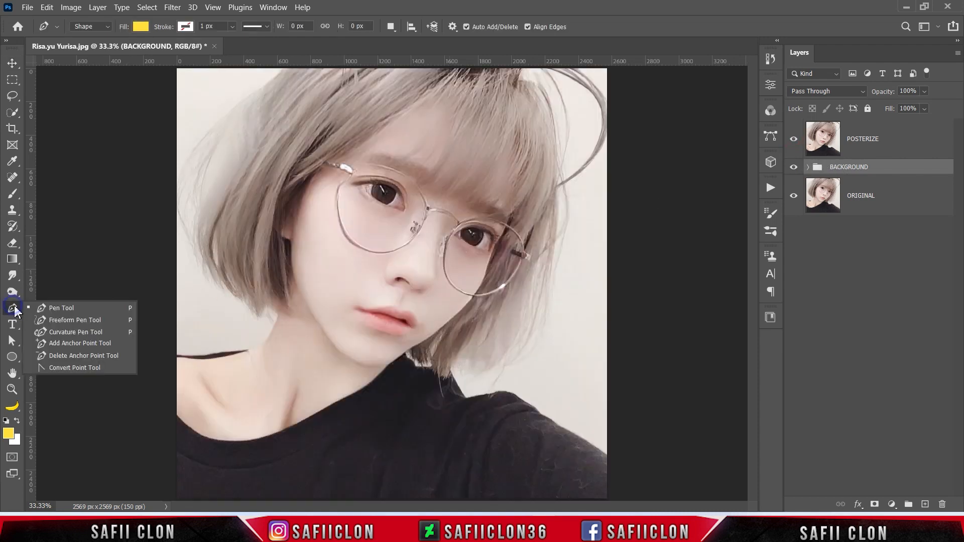
{"action": "left_click", "coordinate": [43, 308]}
{"action": "left_click", "coordinate": [105, 26]}
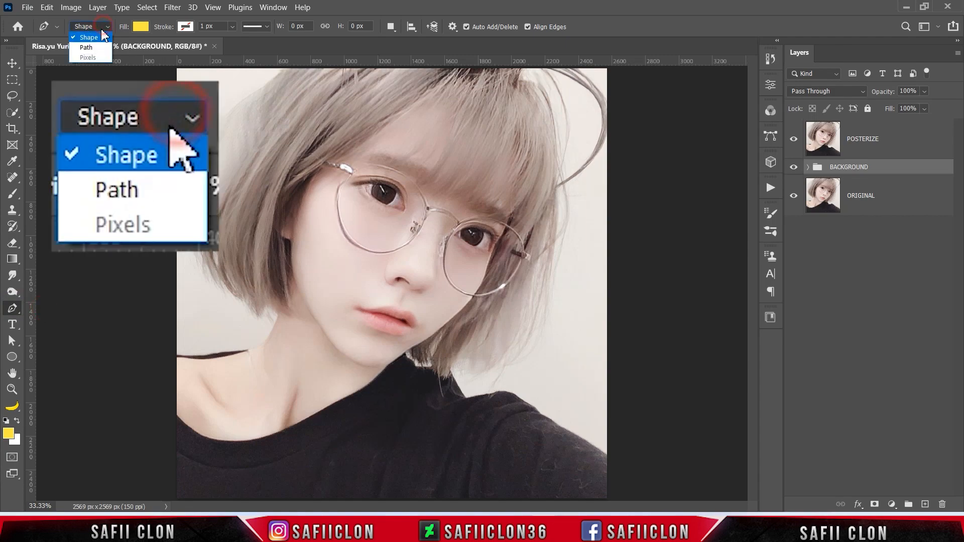
{"action": "left_click", "coordinate": [93, 36]}
{"action": "left_click", "coordinate": [391, 26]}
{"action": "left_click", "coordinate": [404, 37]}
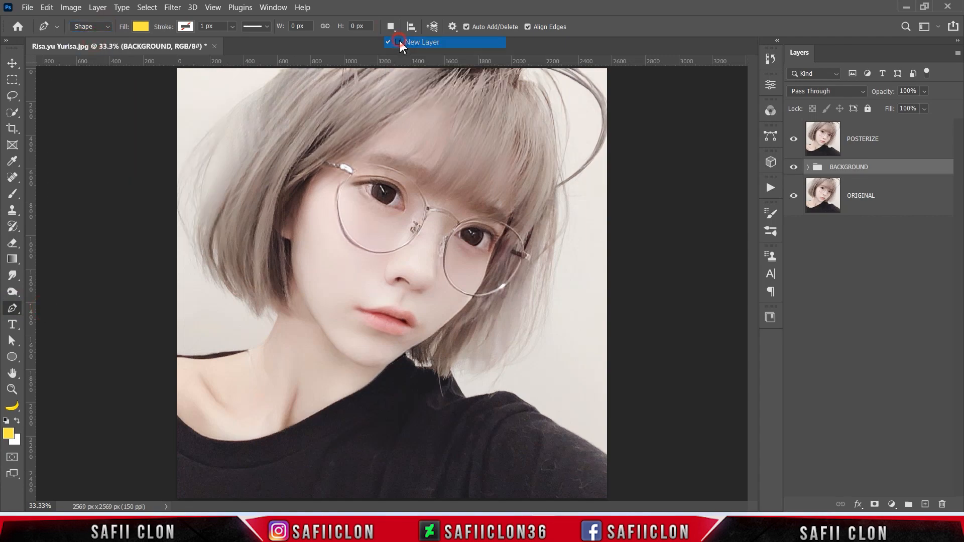
Start tracing the shoulder edge from the photo's right border with three Pen anchors, the path spanning about 318 by 203 px.
{"action": "key", "text": "ctrl+plus"}
{"action": "key", "text": "ctrl+plus"}
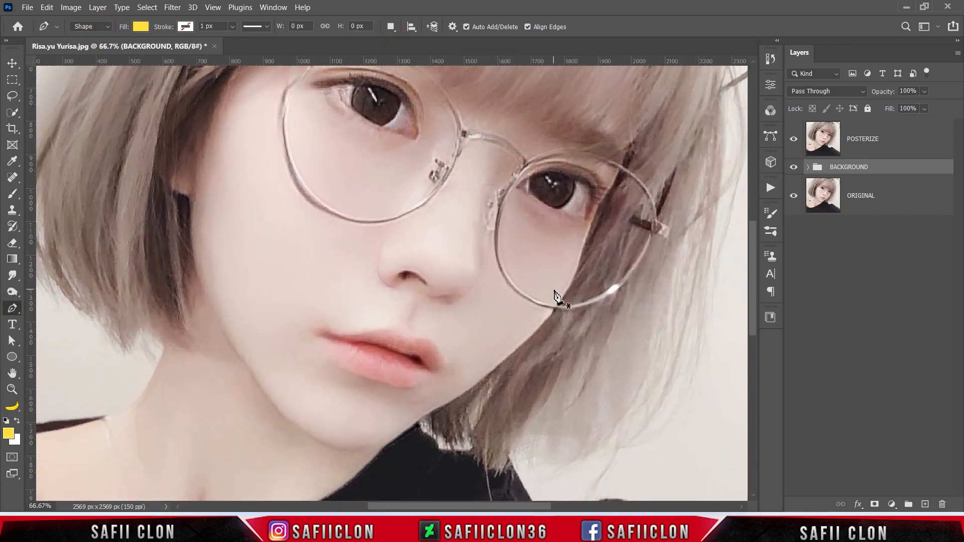
{"action": "scroll", "coordinate": [570, 316], "scroll_direction": "down", "scroll_amount": 5}
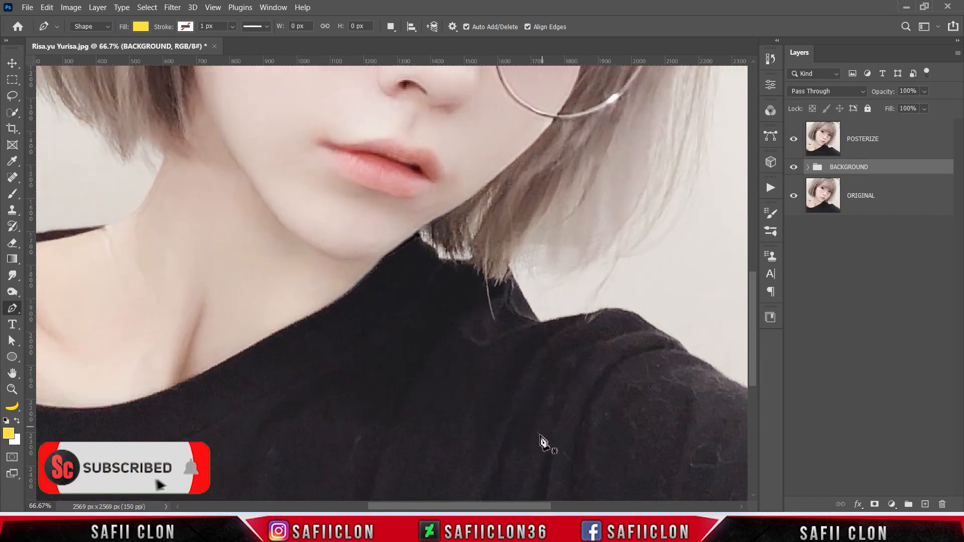
{"action": "left_click_drag", "start_coordinate": [532, 506], "coordinate": [570, 510]}
{"action": "scroll", "coordinate": [618, 442], "scroll_direction": "down", "scroll_amount": 3}
{"action": "scroll", "coordinate": [618, 441], "scroll_direction": "right", "scroll_amount": 3}
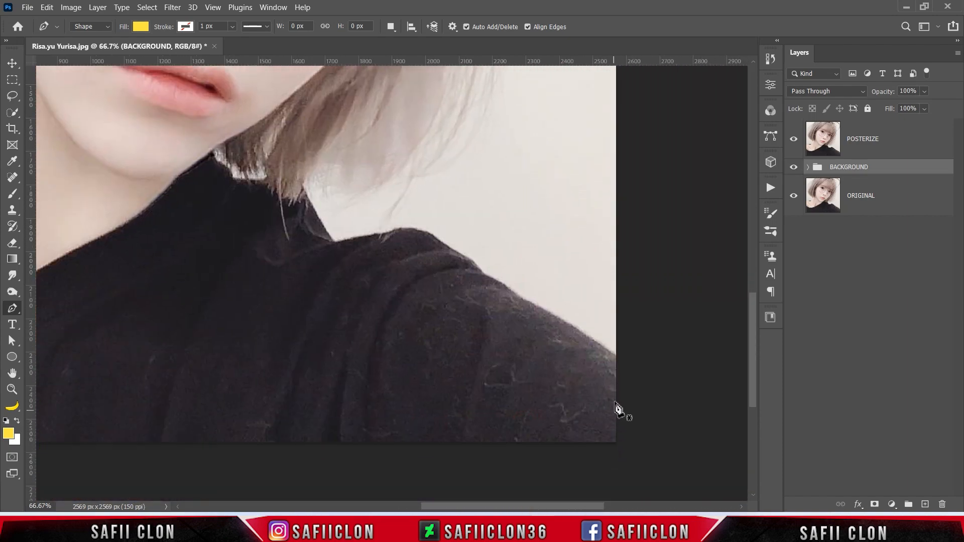
{"action": "left_click", "coordinate": [622, 363]}
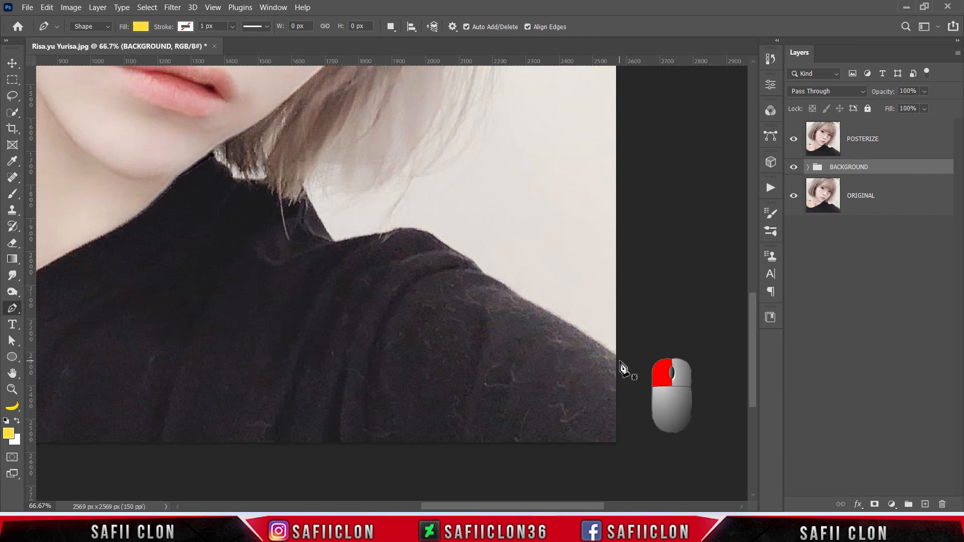
{"action": "mouse_move", "coordinate": [578, 331]}
{"action": "left_mouse_down"}
{"action": "mouse_move", "coordinate": [586, 338]}
{"action": "mouse_move", "coordinate": [562, 324]}
{"action": "left_mouse_up"}
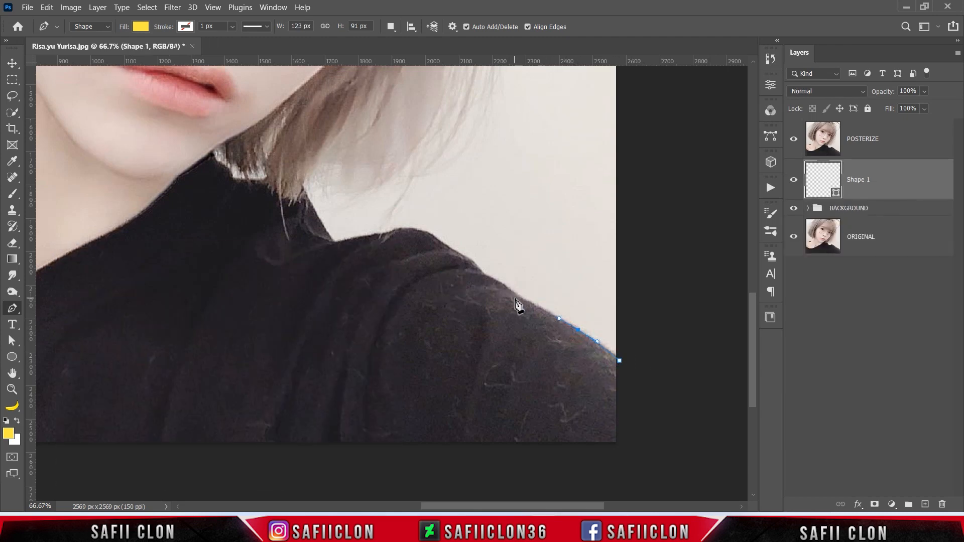
{"action": "left_click_drag", "start_coordinate": [512, 291], "coordinate": [502, 284]}
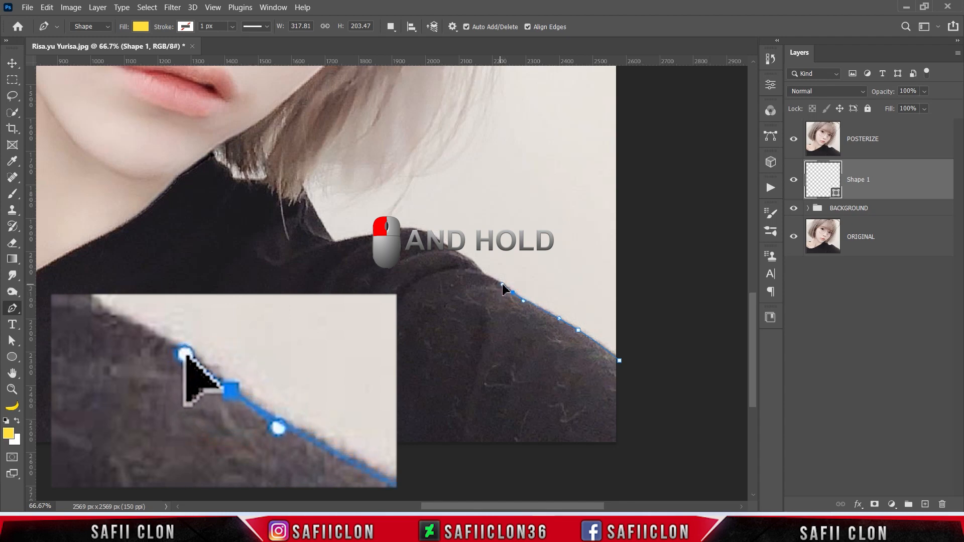
Align the last anchor with the shoulder edge and extend the path upward with another curved anchor, shortening its outgoing direction handle.
{"action": "left_click", "coordinate": [514, 295], "text": "ctrl"}
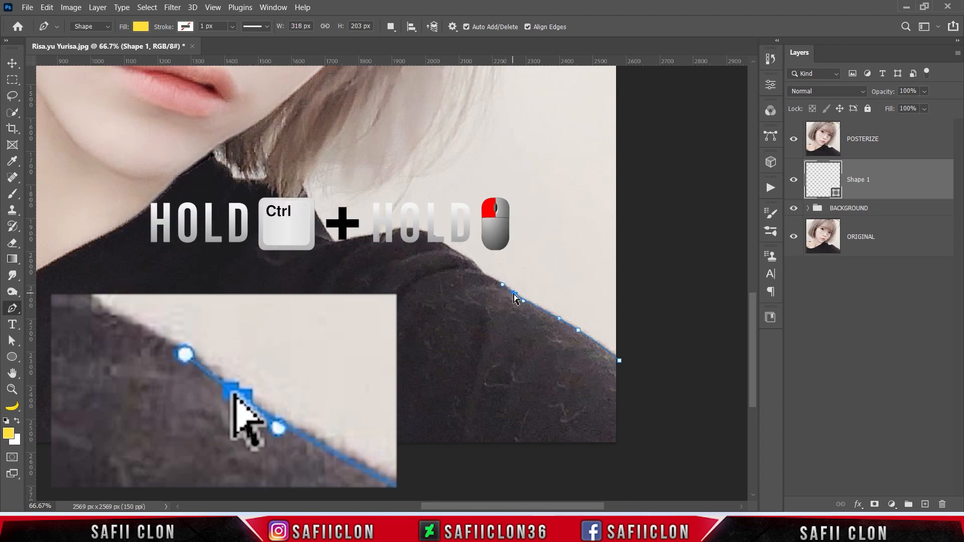
{"action": "left_click_drag", "start_coordinate": [514, 295], "coordinate": [472, 270]}
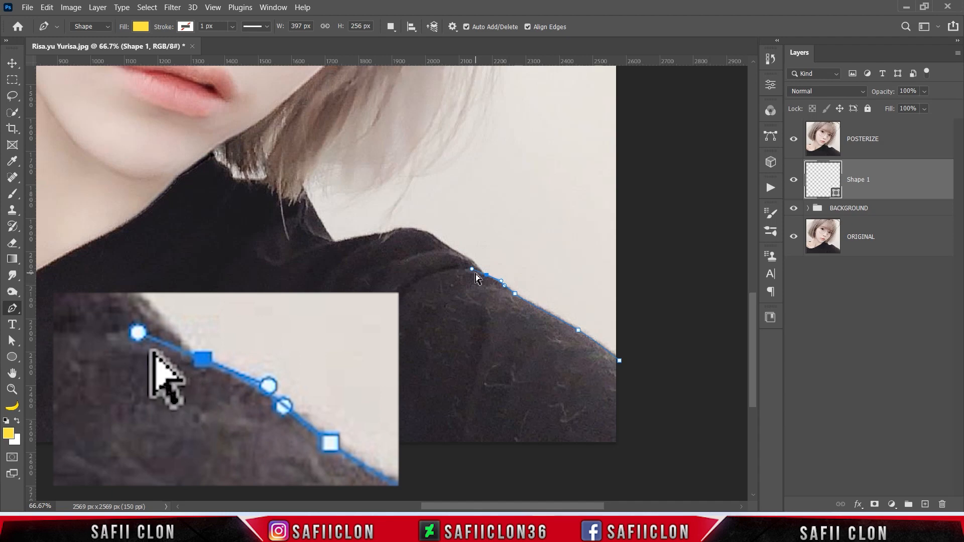
{"action": "mouse_move", "coordinate": [473, 270]}
{"action": "left_mouse_down"}
{"action": "mouse_move", "coordinate": [481, 263]}
{"action": "mouse_move", "coordinate": [480, 273]}
{"action": "left_mouse_up"}
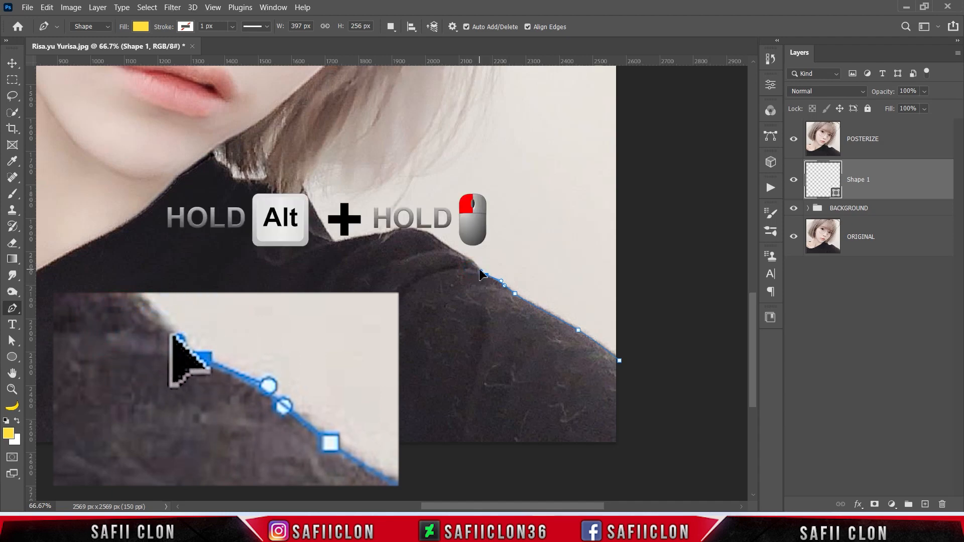
Continue the path over the shoulder's crest and up the collar to the hair tips, until it spans about 949 by 529 px.
{"action": "left_click_drag", "start_coordinate": [463, 255], "coordinate": [455, 252]}
{"action": "left_click", "coordinate": [428, 231]}
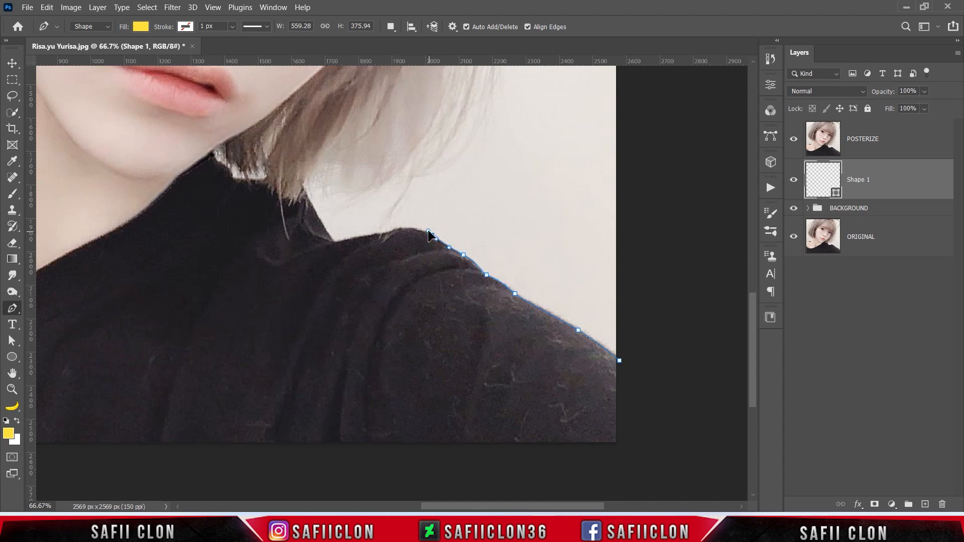
{"action": "left_click_drag", "start_coordinate": [397, 229], "coordinate": [322, 230]}
{"action": "key", "text": "alt"}
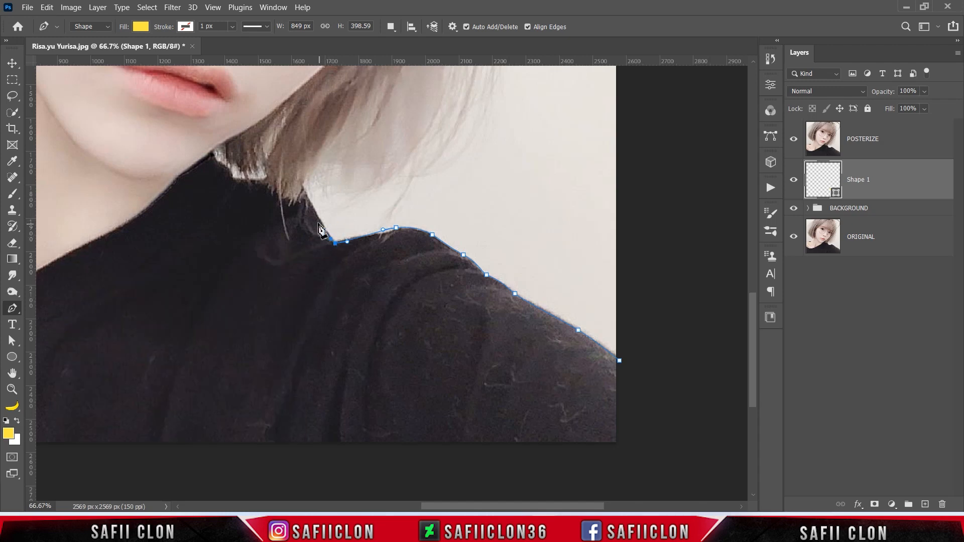
{"action": "left_click_drag", "start_coordinate": [311, 204], "coordinate": [302, 185]}
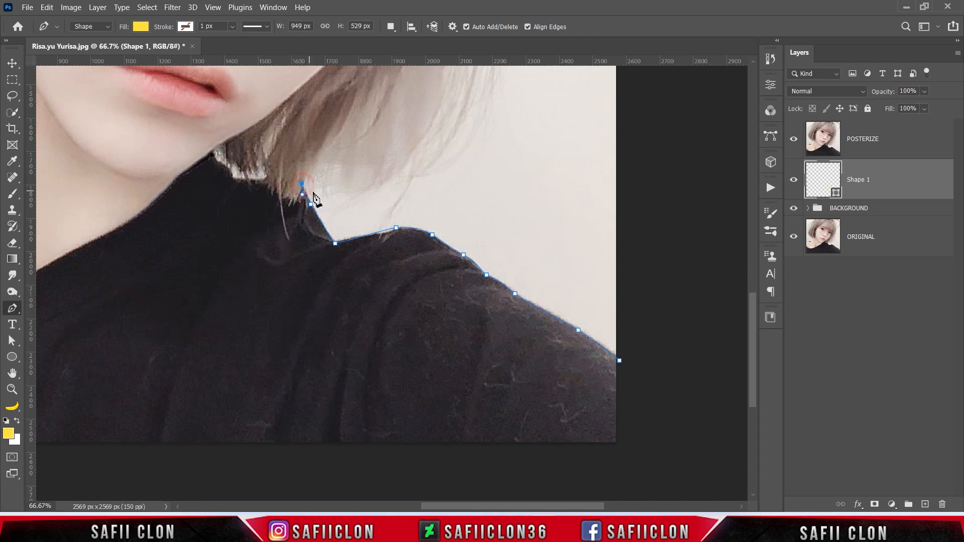
Extend the path along the hair's lower edge to the collar's peak below the jaw and start the return edge, reaching about 1216 by 632 px.
{"action": "key", "text": "ctrl+plus"}
{"action": "left_click_drag", "start_coordinate": [203, 159], "coordinate": [182, 158]}
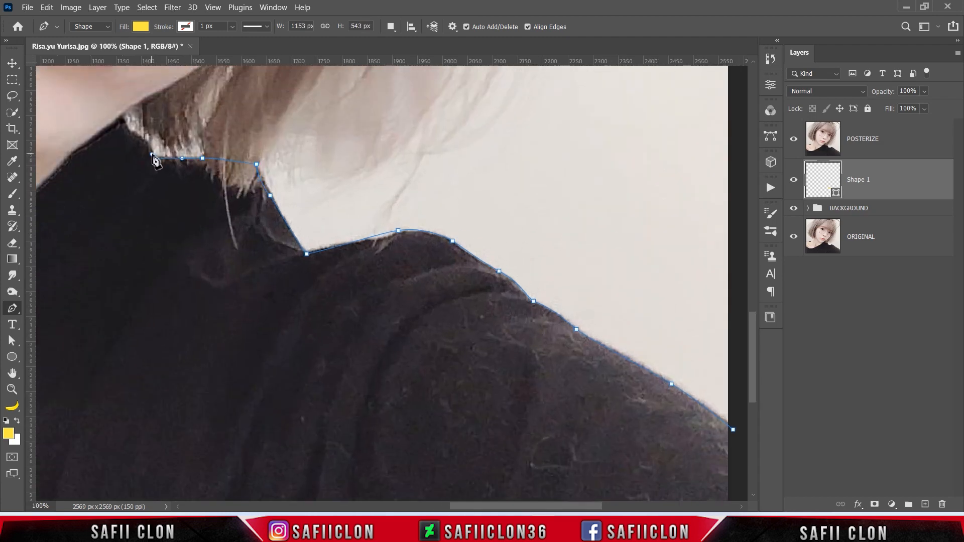
{"action": "left_click_drag", "start_coordinate": [132, 125], "coordinate": [190, 156]}
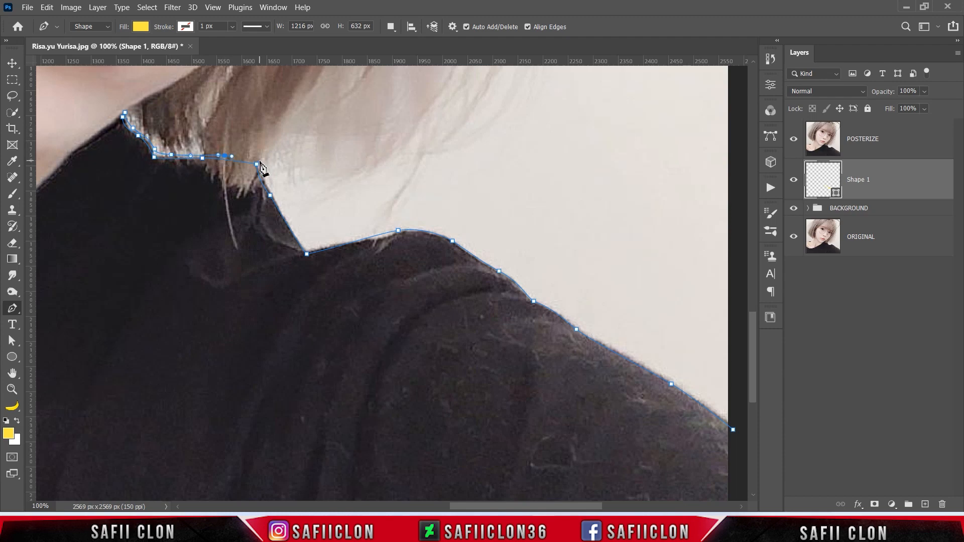
Trace the return edge slightly outside the first one, from the hair tips down the collar and over the shoulder's crest.
{"action": "left_click", "coordinate": [297, 231]}
{"action": "key", "text": "ctrl+z"}
{"action": "left_click", "coordinate": [306, 248]}
{"action": "left_click_drag", "start_coordinate": [323, 245], "coordinate": [453, 235]}
{"action": "left_click", "coordinate": [434, 232]}
{"action": "key", "text": "ctrl+z"}
{"action": "left_click", "coordinate": [470, 249]}
{"action": "left_click_drag", "start_coordinate": [493, 264], "coordinate": [501, 267]}
Run the return edge down the upper sleeve to the photo's right border and finish the thin outline at about 1222 by 632 px.
{"action": "left_click", "coordinate": [531, 293]}
{"action": "left_click", "coordinate": [543, 301]}
{"action": "left_click", "coordinate": [555, 306]}
{"action": "left_click", "coordinate": [569, 318]}
{"action": "scroll", "coordinate": [570, 318], "scroll_direction": "down", "scroll_amount": 2}
{"action": "left_click_drag", "start_coordinate": [579, 276], "coordinate": [590, 287]}
{"action": "scroll", "coordinate": [591, 287], "scroll_direction": "right", "scroll_amount": 3}
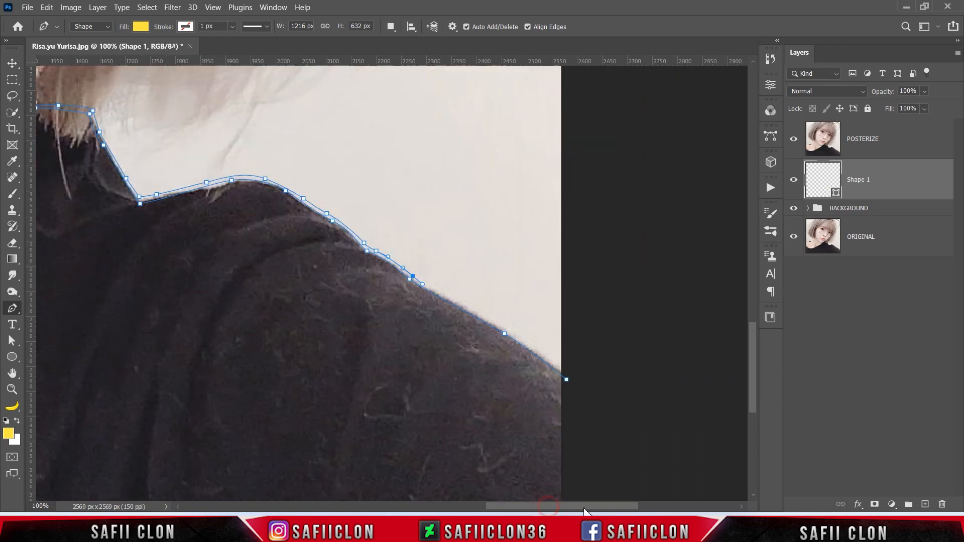
{"action": "left_click", "coordinate": [452, 300]}
{"action": "left_click", "coordinate": [469, 308]}
{"action": "left_click", "coordinate": [528, 344]}
{"action": "left_click", "coordinate": [568, 375]}
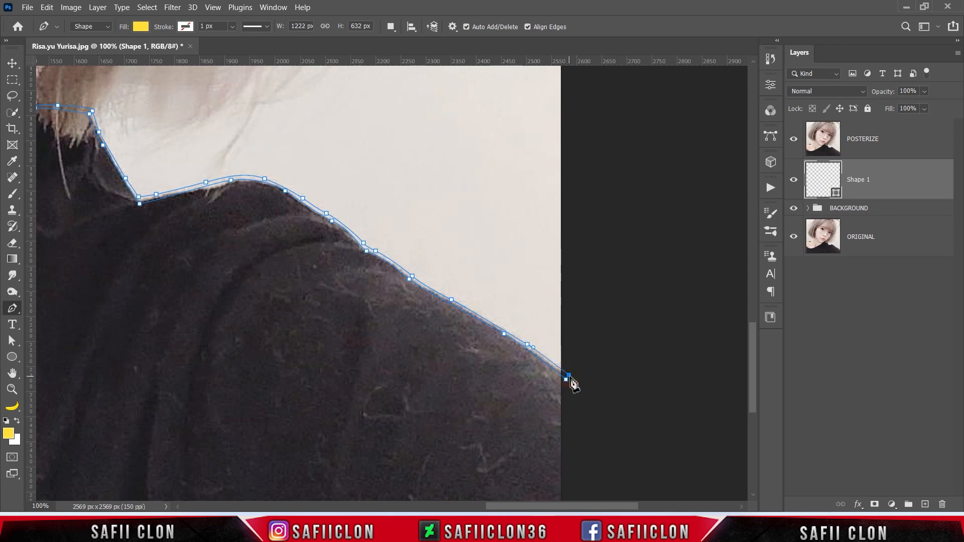
{"action": "key", "text": "Escape"}
Hide the POSTERIZE layer to check the whole shoulder outline against the white background.
{"action": "left_click", "coordinate": [794, 142]}
{"action": "key", "text": "ctrl+minus"}
{"action": "key", "text": "ctrl+minus"}
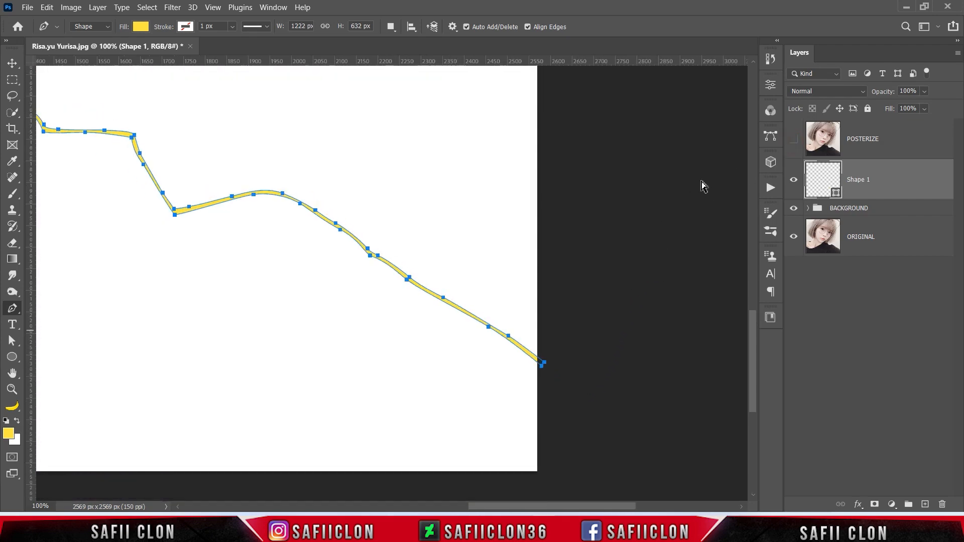
{"action": "key", "text": "Return"}
{"action": "key", "text": "ctrl+minus"}
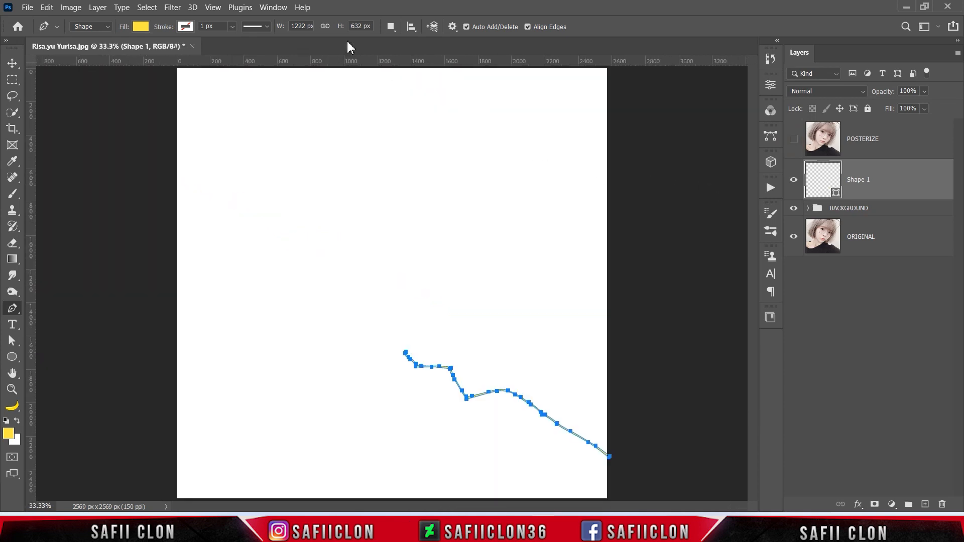
Open the Swatches panel, dock it beside the Layers panel and narrow it.
{"action": "left_click", "coordinate": [273, 7]}
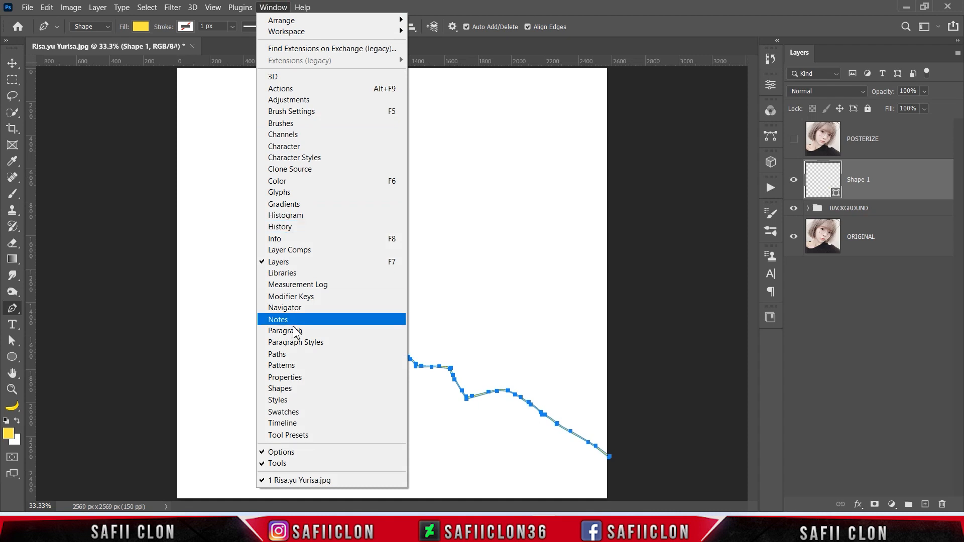
{"action": "left_click", "coordinate": [301, 412]}
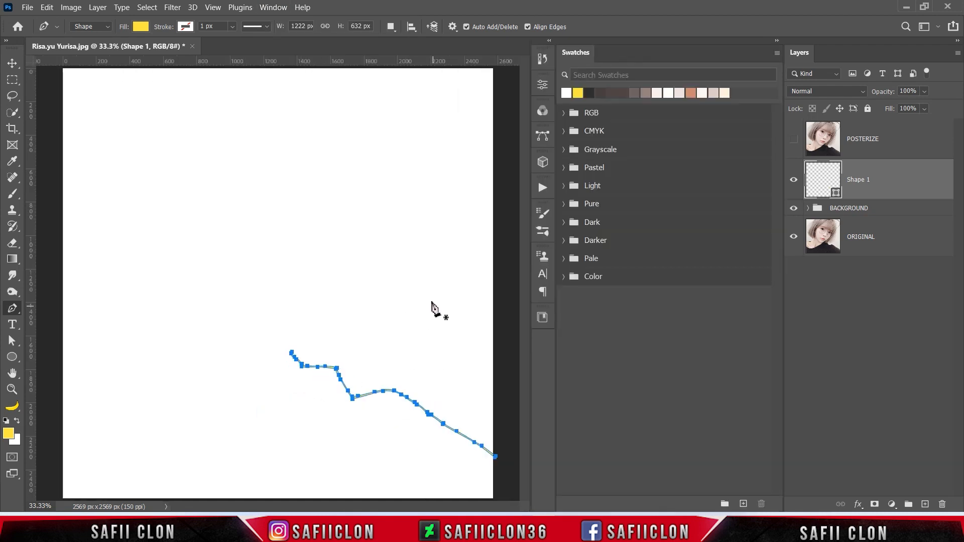
{"action": "left_click_drag", "start_coordinate": [576, 52], "coordinate": [902, 55]}
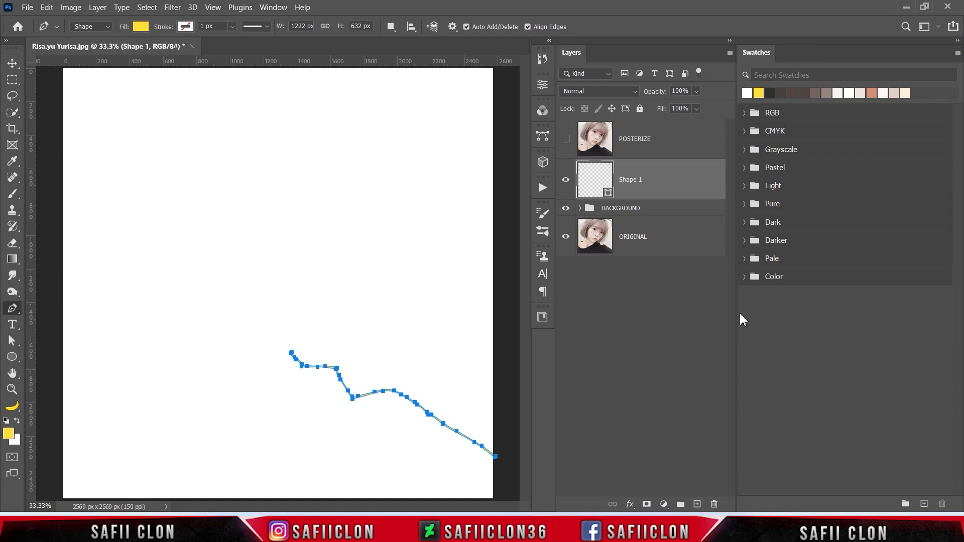
{"action": "left_click_drag", "start_coordinate": [737, 311], "coordinate": [793, 314]}
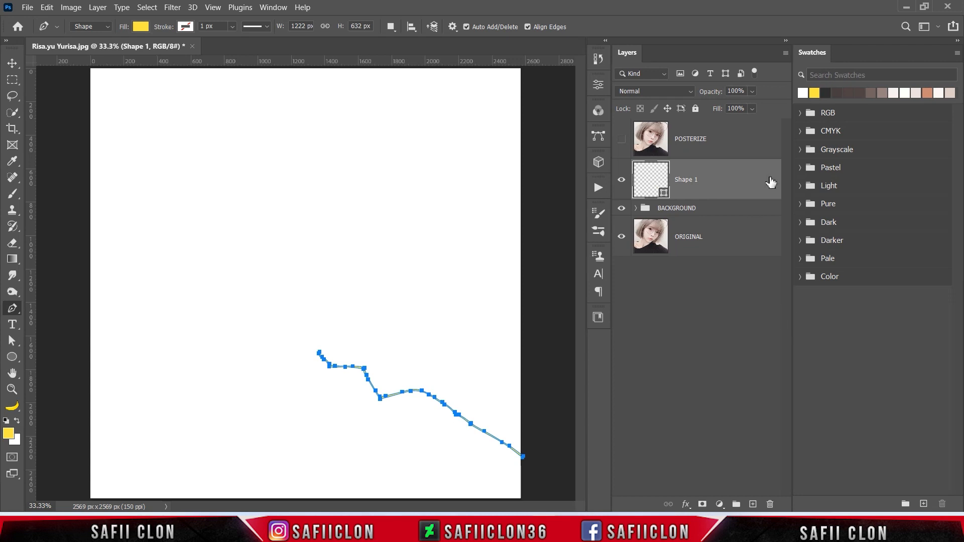
Import the LINE.aco swatches and expand the LINE swatch group.
{"action": "left_click", "coordinate": [959, 53]}
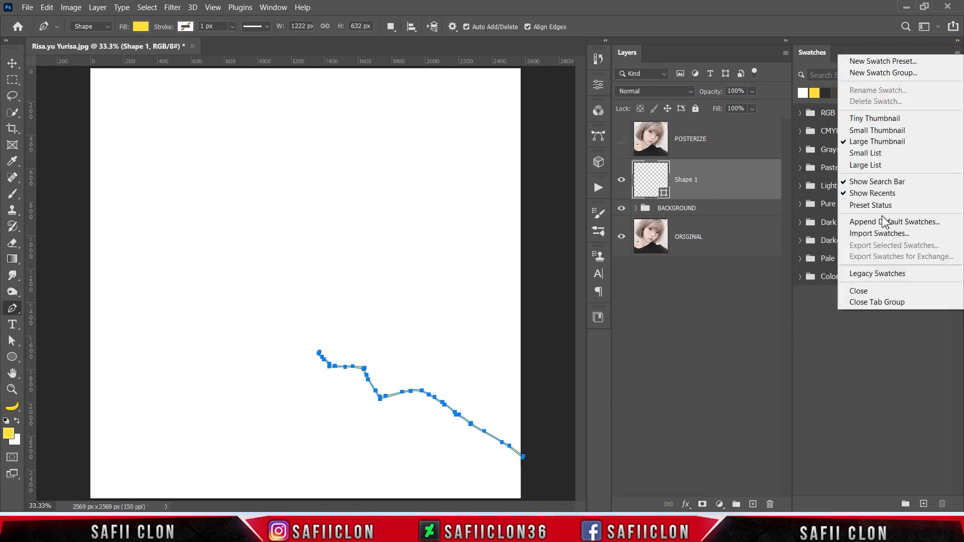
{"action": "left_click", "coordinate": [880, 234]}
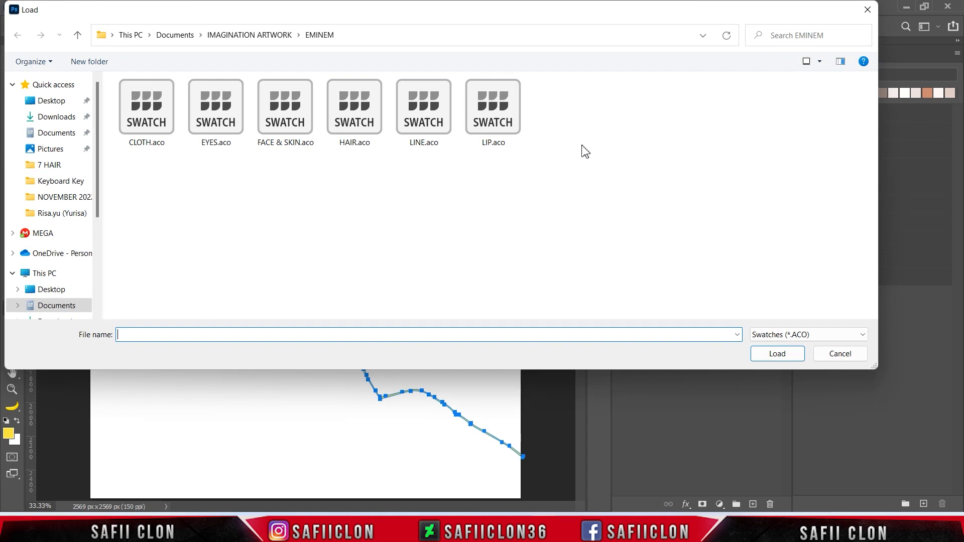
{"action": "left_click", "coordinate": [429, 104]}
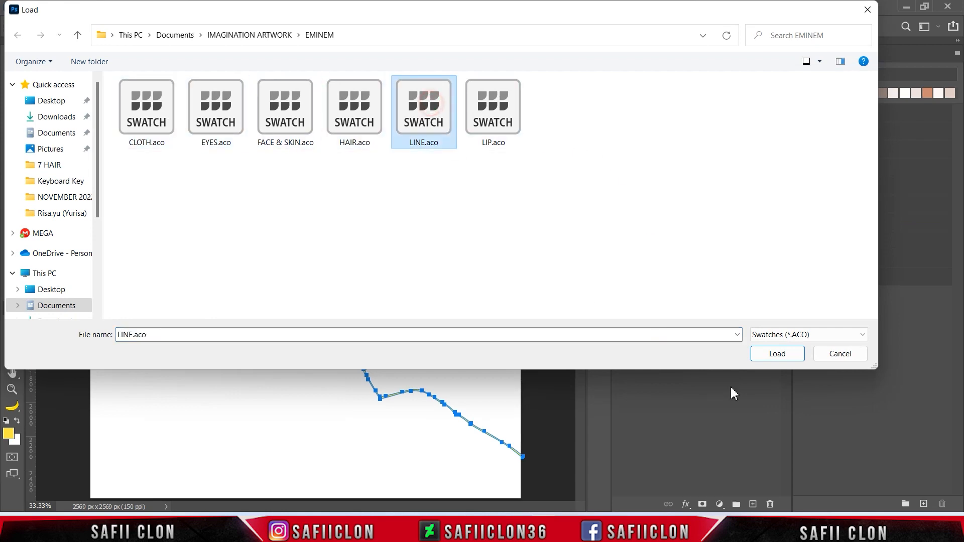
{"action": "left_click", "coordinate": [777, 354]}
{"action": "left_click", "coordinate": [807, 299]}
Change the Shape 1 fill to the LINE swatch color 0e1d20.
{"action": "double_click", "coordinate": [663, 193]}
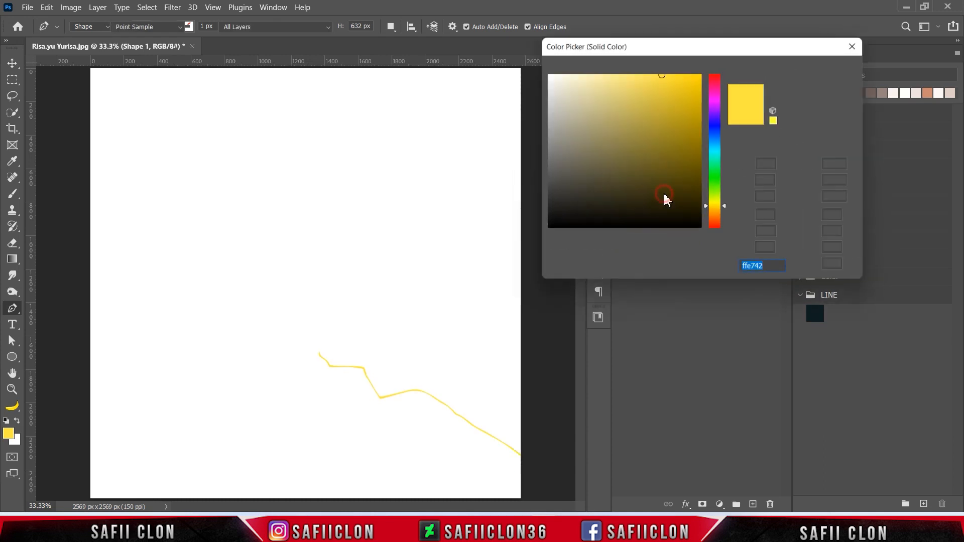
{"action": "left_click", "coordinate": [815, 314]}
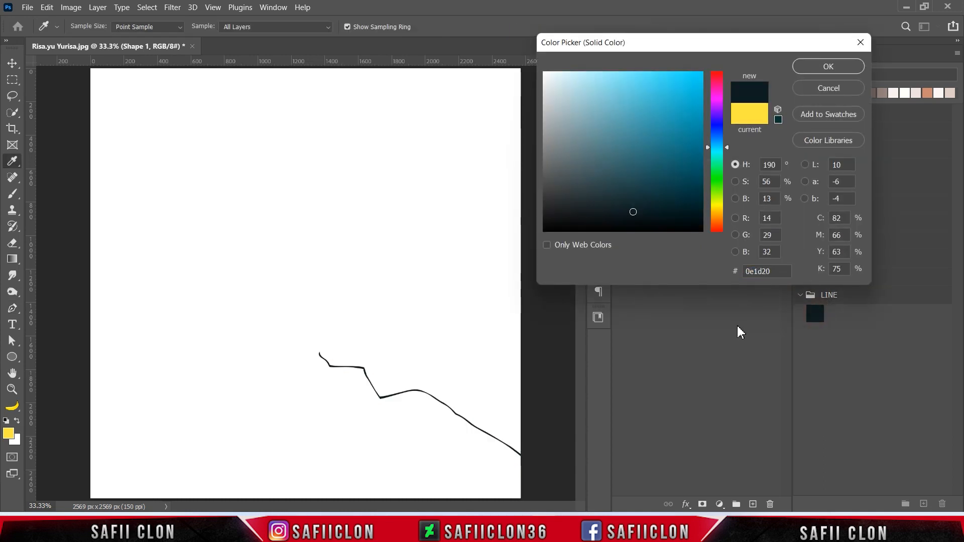
{"action": "left_click", "coordinate": [811, 65]}
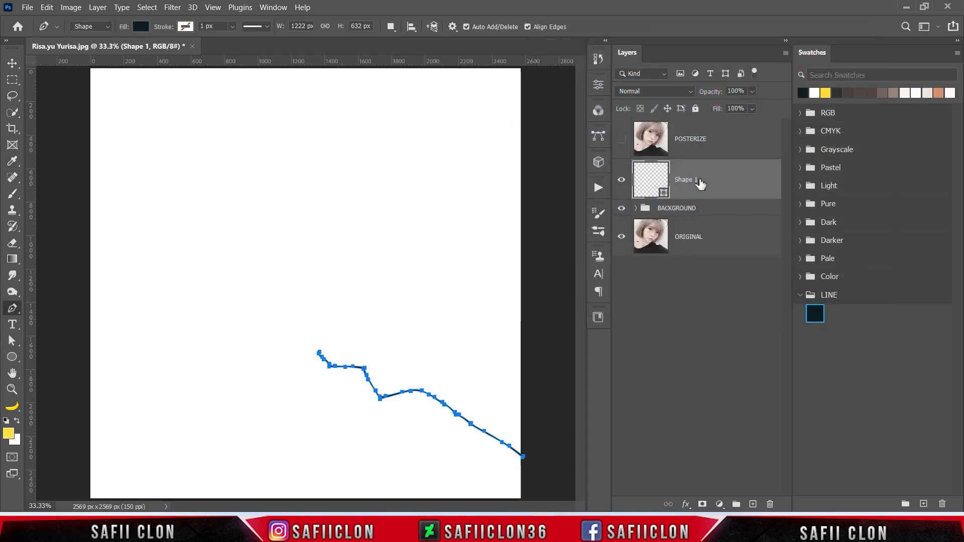
Set the path operation to Combine Shapes on Shape 1 and show the POSTERIZE layer.
{"action": "left_click", "coordinate": [621, 180]}
{"action": "left_click", "coordinate": [621, 181]}
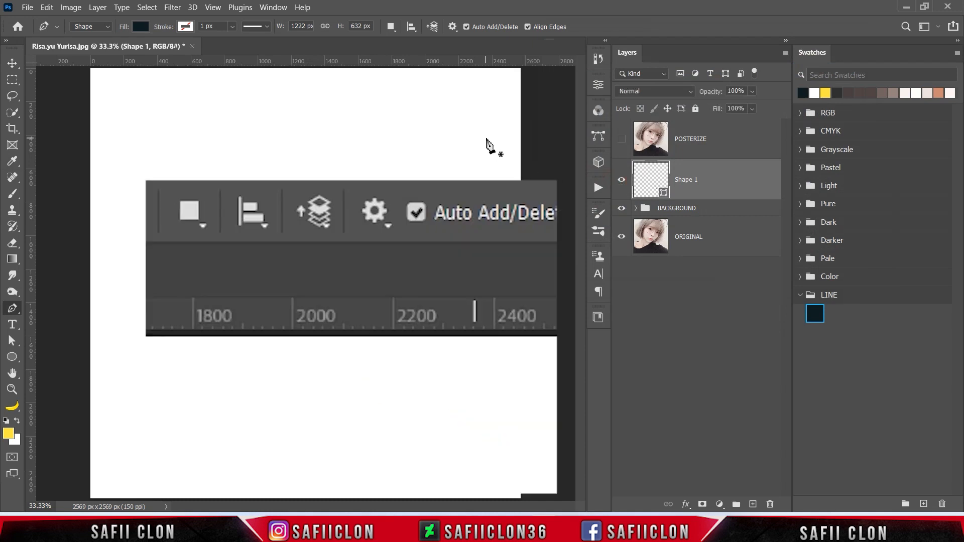
{"action": "left_click", "coordinate": [391, 27]}
{"action": "left_click", "coordinate": [423, 53]}
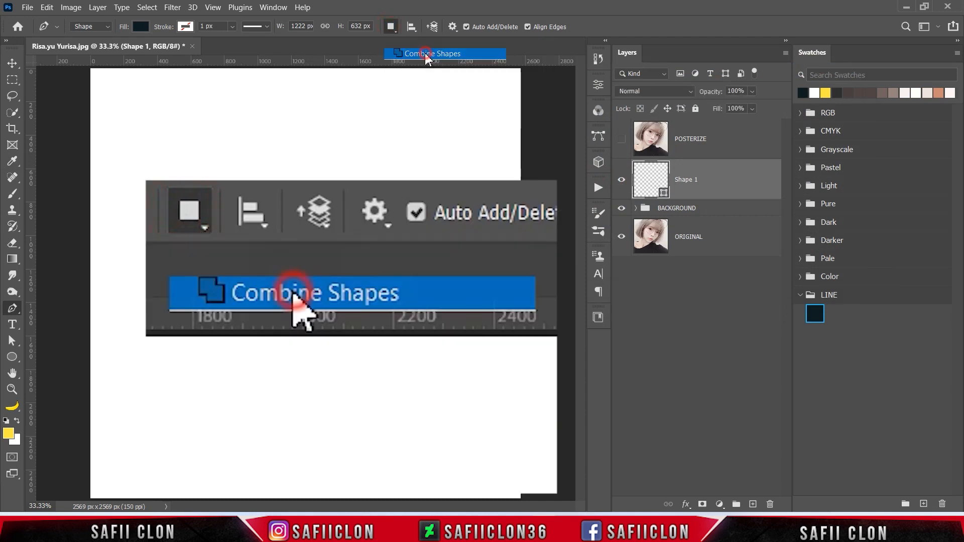
{"action": "left_click", "coordinate": [621, 138]}
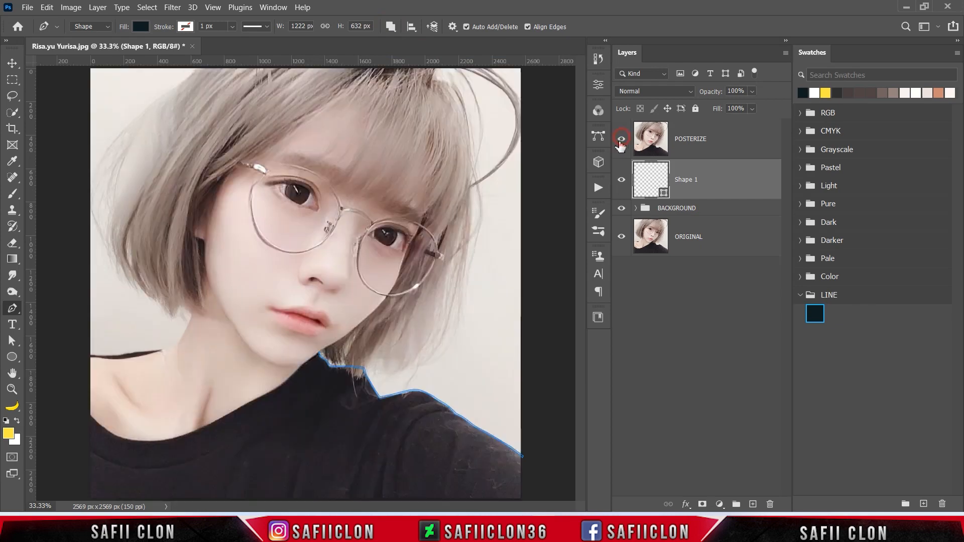
Start a neckline path at the collar's peak with curved anchors down the neck edge, bringing the combined shape width to about 1444 px.
{"action": "key", "text": "ctrl+plus"}
{"action": "key", "text": "ctrl+plus"}
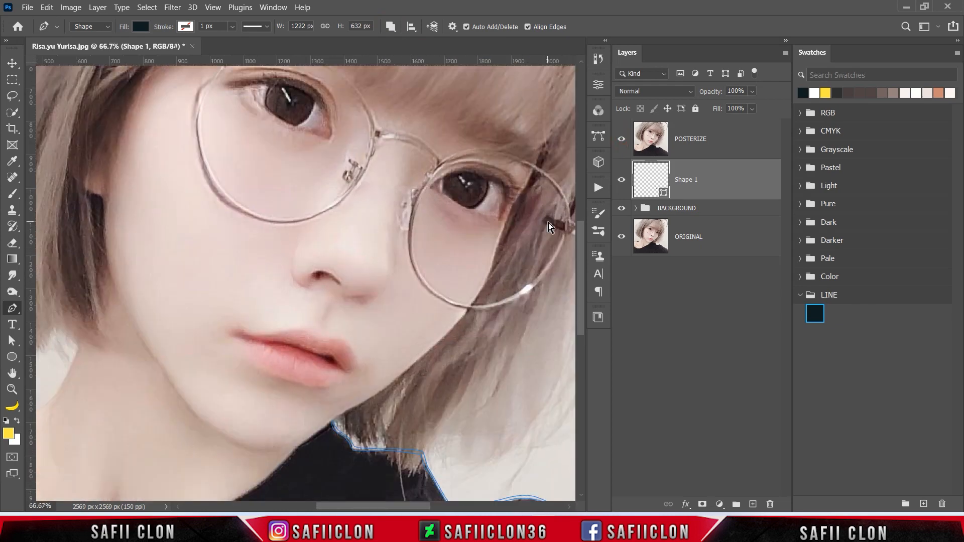
{"action": "scroll", "coordinate": [470, 266], "scroll_direction": "down", "scroll_amount": 5}
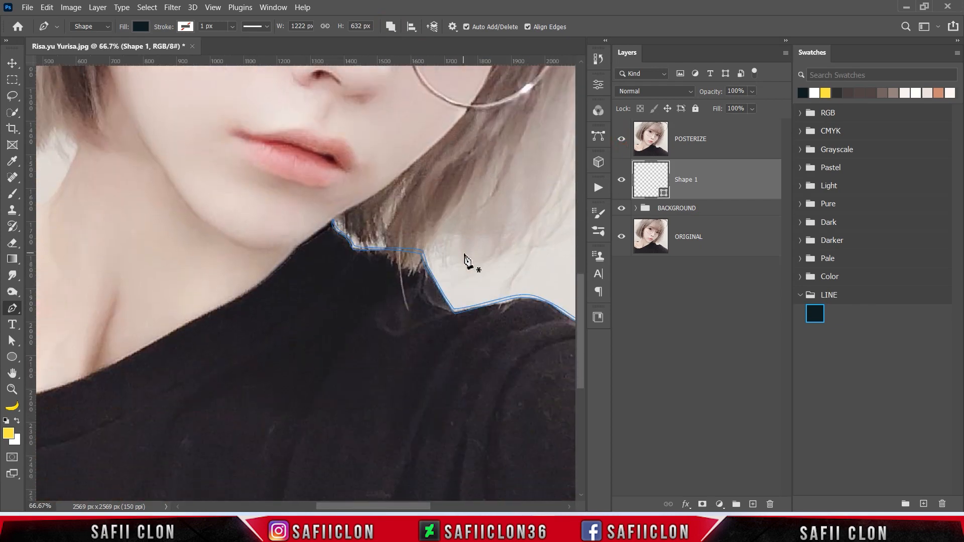
{"action": "key", "text": "ctrl+plus"}
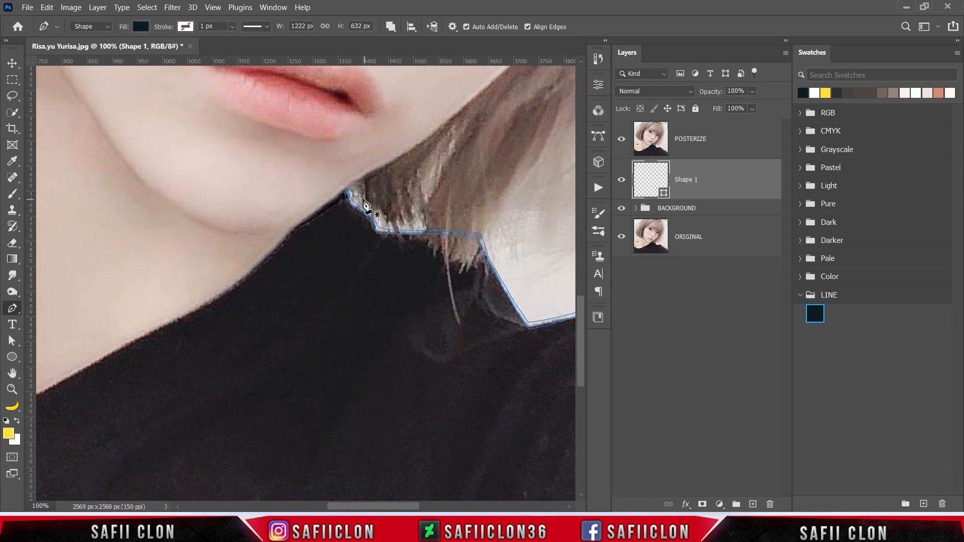
{"action": "left_click", "coordinate": [345, 194]}
{"action": "left_click_drag", "start_coordinate": [302, 222], "coordinate": [296, 231]}
{"action": "left_click", "coordinate": [233, 289]}
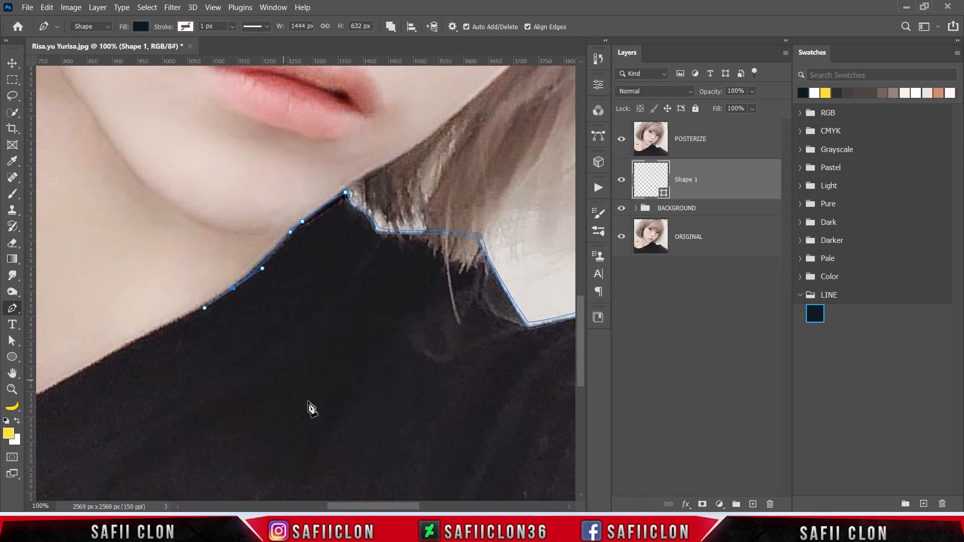
Continue the neckline path along the shirt's edge to the photo's left border and remove the last anchor's outgoing handle.
{"action": "left_click_drag", "start_coordinate": [79, 390], "coordinate": [288, 319]}
{"action": "left_click_drag", "start_coordinate": [332, 276], "coordinate": [310, 289]}
{"action": "left_click_drag", "start_coordinate": [187, 353], "coordinate": [156, 366]}
{"action": "scroll", "coordinate": [265, 417], "scroll_direction": "left", "scroll_amount": 5}
{"action": "left_click_drag", "start_coordinate": [265, 384], "coordinate": [195, 370]}
{"action": "left_click_drag", "start_coordinate": [125, 302], "coordinate": [82, 248]}
{"action": "left_click", "coordinate": [125, 302], "text": "alt"}
Trace the neckline's return edge from the photo's left border back along the collarbone and up the neck, slightly offset from the first edge.
{"action": "left_click", "coordinate": [125, 293]}
{"action": "left_click_drag", "start_coordinate": [267, 381], "coordinate": [371, 393]}
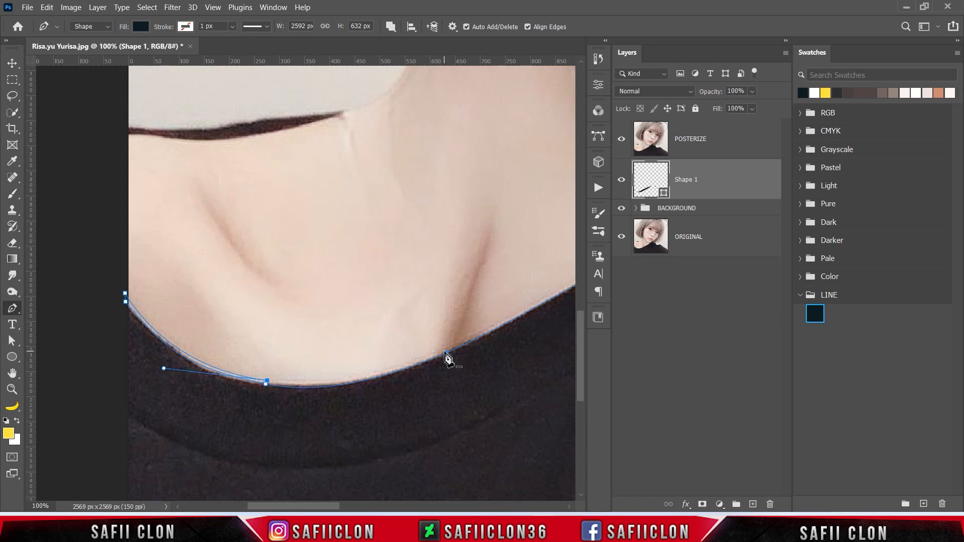
{"action": "left_click_drag", "start_coordinate": [446, 353], "coordinate": [542, 304]}
{"action": "left_click_drag", "start_coordinate": [332, 506], "coordinate": [368, 505]}
{"action": "left_click", "coordinate": [233, 351], "text": "alt"}
{"action": "left_click_drag", "start_coordinate": [376, 274], "coordinate": [412, 254]}
{"action": "left_click", "coordinate": [376, 274], "text": "alt"}
{"action": "left_click", "coordinate": [439, 243]}
{"action": "left_click_drag", "start_coordinate": [483, 218], "coordinate": [498, 207]}
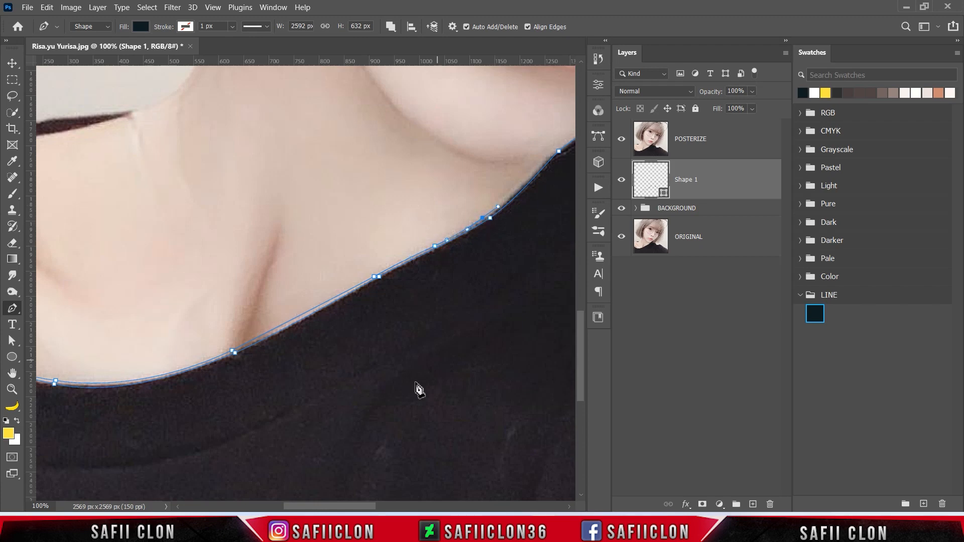
Complete the neckline's return edge up to the collar's peak and close the outline at its starting anchor.
{"action": "left_click_drag", "start_coordinate": [371, 506], "coordinate": [393, 506]}
{"action": "scroll", "coordinate": [414, 356], "scroll_direction": "up", "scroll_amount": 2}
{"action": "left_click_drag", "start_coordinate": [397, 308], "coordinate": [406, 297]}
{"action": "left_click", "coordinate": [425, 282]}
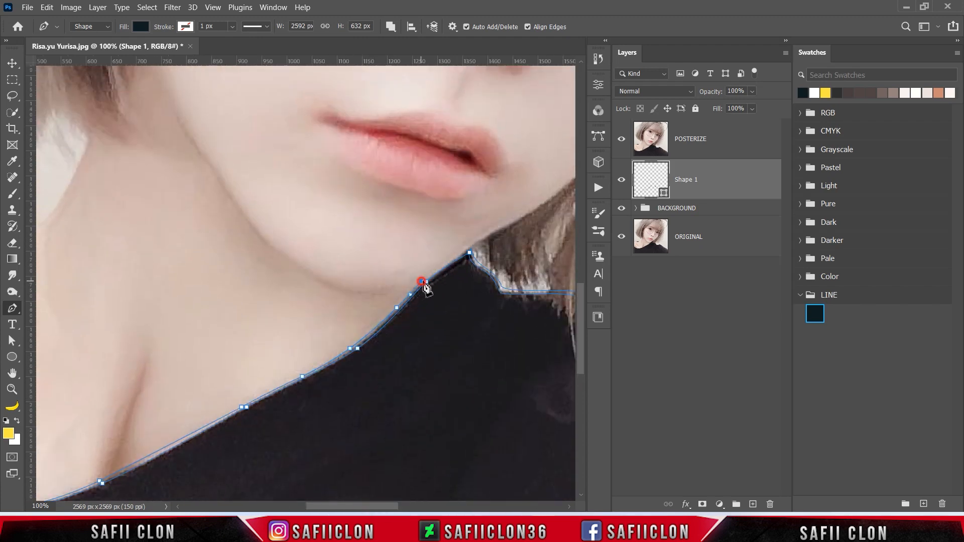
{"action": "left_click", "coordinate": [470, 248]}
{"action": "left_click", "coordinate": [469, 252]}
{"action": "scroll", "coordinate": [491, 314], "scroll_direction": "down", "scroll_amount": 2}
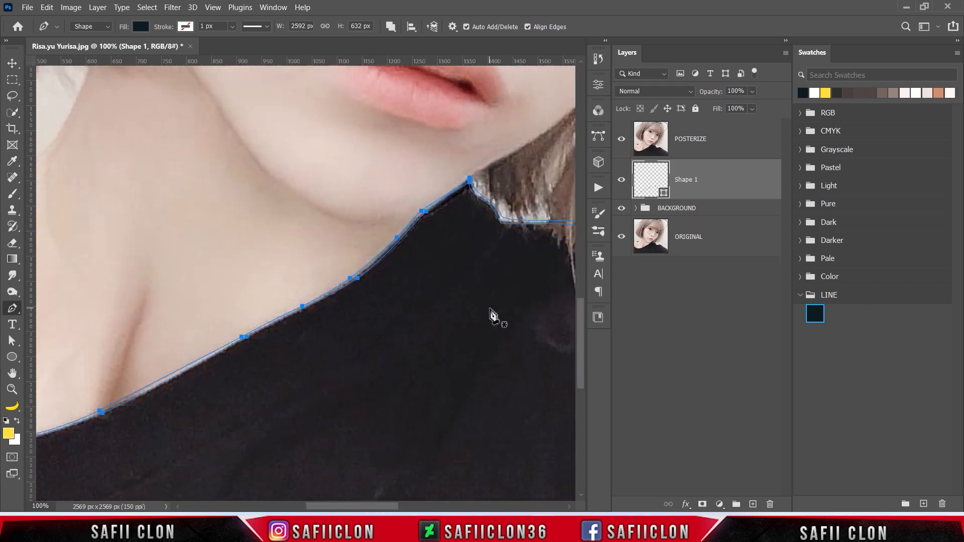
Draw a short closed sliver along the collar seam below the neckline near the photo's left border.
{"action": "key", "text": "ctrl+minus"}
{"action": "scroll", "coordinate": [491, 343], "scroll_direction": "left", "scroll_amount": 5}
{"action": "left_click", "coordinate": [147, 371]}
{"action": "left_click", "coordinate": [230, 399]}
{"action": "left_click", "coordinate": [269, 402]}
{"action": "left_click", "coordinate": [148, 370]}
Draw a longer thin closed line along the collar seam, curving up toward the chest, with its return edge closely following the first.
{"action": "left_click", "coordinate": [249, 401]}
{"action": "left_click_drag", "start_coordinate": [305, 396], "coordinate": [319, 393]}
{"action": "left_click_drag", "start_coordinate": [378, 365], "coordinate": [399, 355]}
{"action": "left_click_drag", "start_coordinate": [497, 302], "coordinate": [510, 293]}
{"action": "left_click", "coordinate": [497, 303], "text": "alt"}
{"action": "key", "text": "ctrl+plus"}
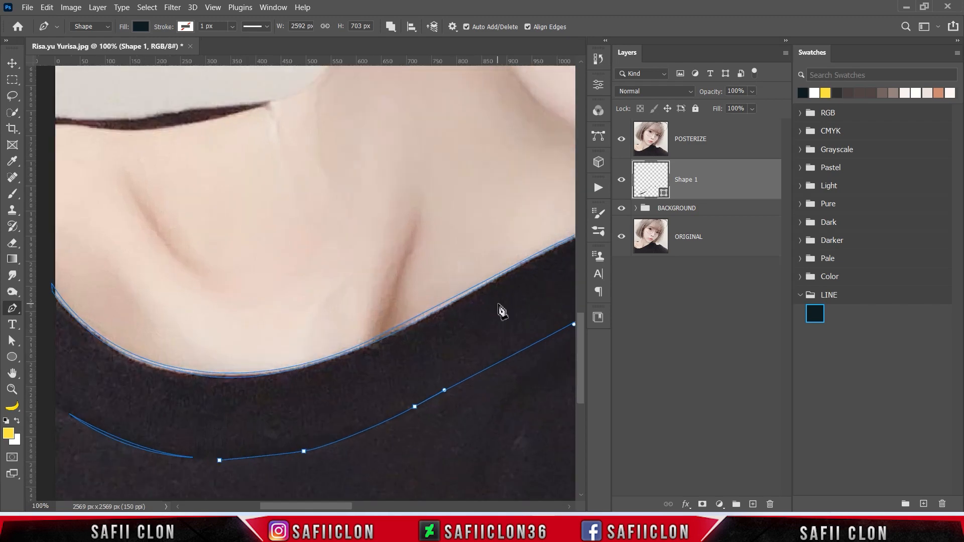
{"action": "scroll", "coordinate": [495, 316], "scroll_direction": "down", "scroll_amount": 3}
{"action": "left_click", "coordinate": [416, 338]}
{"action": "left_click", "coordinate": [413, 340]}
{"action": "mouse_move", "coordinate": [307, 385]}
{"action": "left_mouse_down"}
{"action": "mouse_move", "coordinate": [287, 387]}
{"action": "mouse_move", "coordinate": [308, 383]}
{"action": "left_mouse_up"}
{"action": "left_click", "coordinate": [219, 390]}
Draw a thin closed fold line from the lower chest down past the photo's bottom edge, bringing the combined shape height to about 908 px.
{"action": "key", "text": "ctrl+minus"}
{"action": "scroll", "coordinate": [355, 405], "scroll_direction": "right", "scroll_amount": 5}
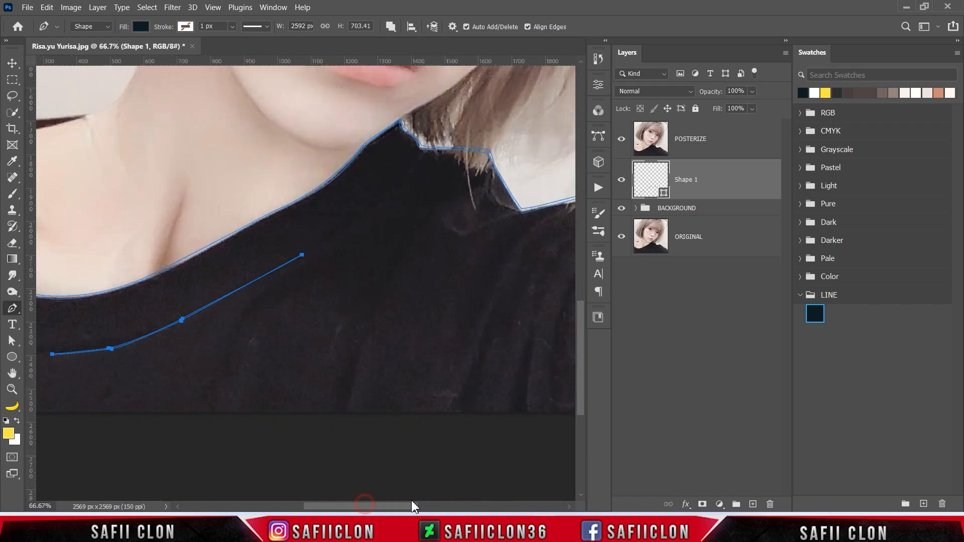
{"action": "scroll", "coordinate": [351, 301], "scroll_direction": "down", "scroll_amount": 2}
{"action": "left_click", "coordinate": [313, 327]}
{"action": "left_click_drag", "start_coordinate": [294, 413], "coordinate": [297, 433]}
{"action": "left_click", "coordinate": [294, 413], "text": "alt"}
Draw a long thin curved fold line from the shoulder edge down to the photo's bottom edge and close it at the shoulder.
{"action": "scroll", "coordinate": [344, 254], "scroll_direction": "up", "scroll_amount": 2}
{"action": "scroll", "coordinate": [421, 271], "scroll_direction": "right", "scroll_amount": 6}
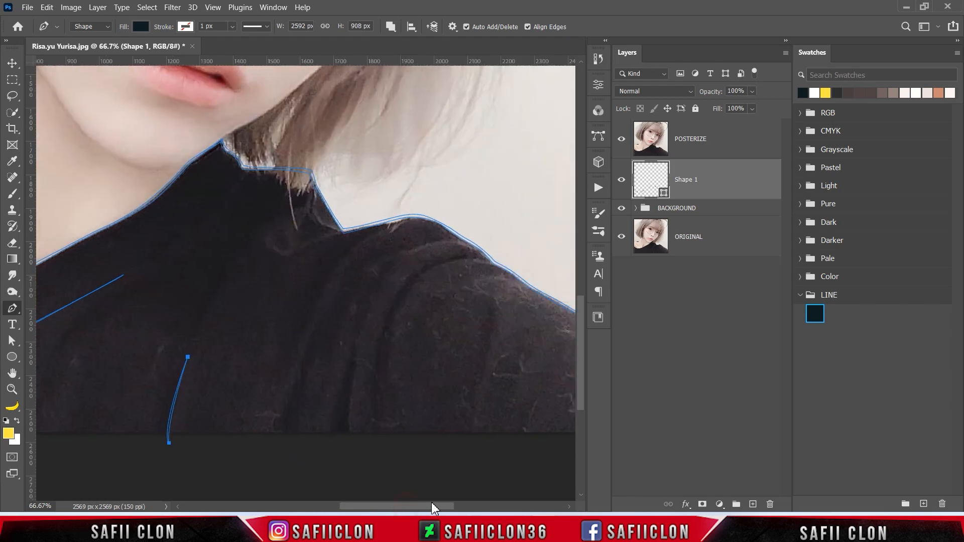
{"action": "left_click", "coordinate": [419, 265]}
{"action": "left_click_drag", "start_coordinate": [291, 332], "coordinate": [298, 443]}
{"action": "scroll", "coordinate": [355, 352], "scroll_direction": "up", "scroll_amount": 4}
{"action": "left_click", "coordinate": [299, 372], "text": "alt"}
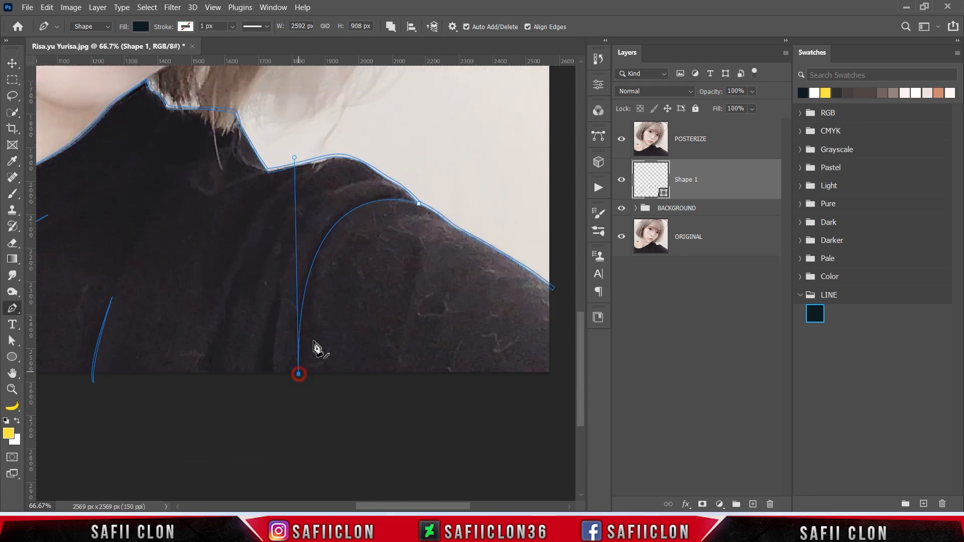
{"action": "left_click_drag", "start_coordinate": [417, 201], "coordinate": [551, 221]}
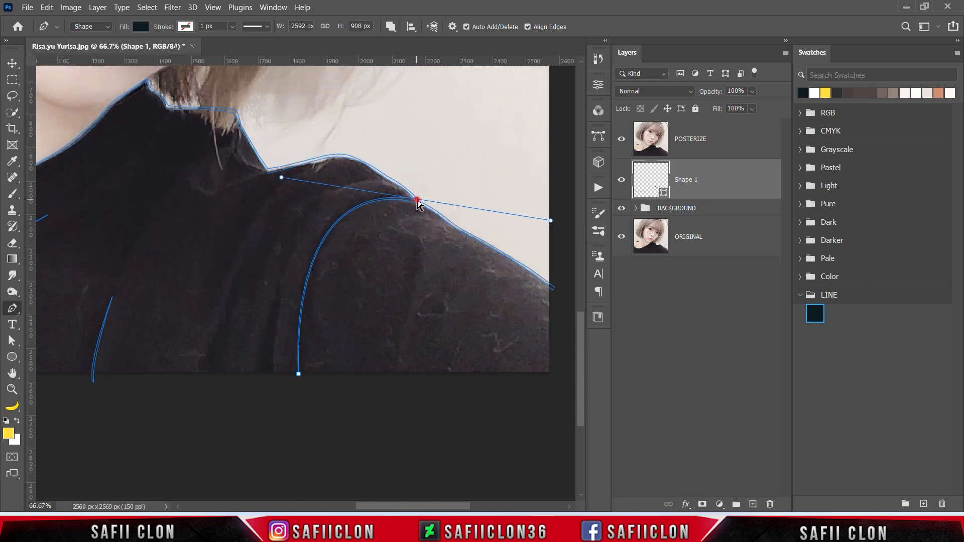
Draw a short curved fold line just above the long shoulder fold, ending at the shoulder's outer edge.
{"action": "key", "text": "Escape"}
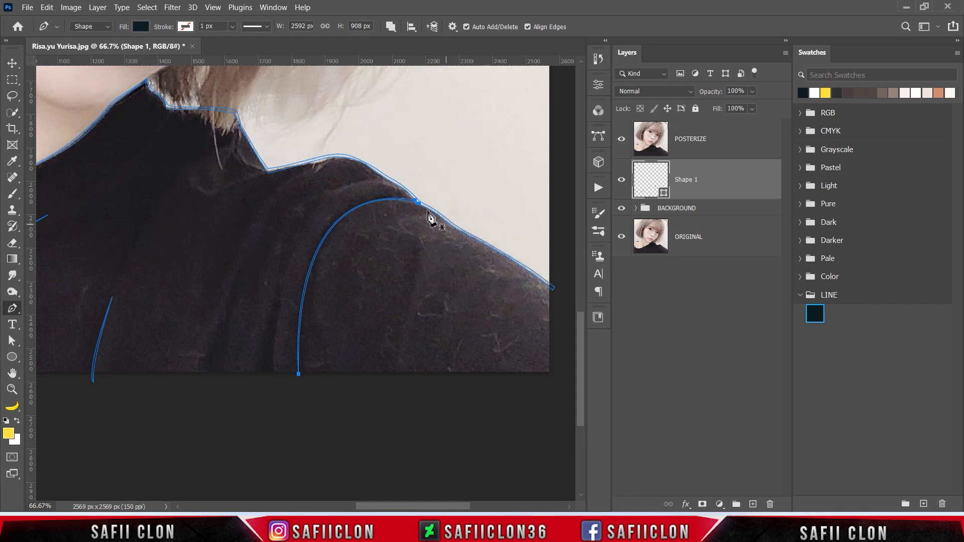
{"action": "left_click_drag", "start_coordinate": [327, 196], "coordinate": [358, 168]}
{"action": "left_click", "coordinate": [399, 185]}
{"action": "key", "text": "Escape"}
Draw a thin, nearly vertical fold line beside the long shoulder fold, running down past the photo's bottom edge.
{"action": "scroll", "coordinate": [302, 292], "scroll_direction": "down", "scroll_amount": 1}
{"action": "left_click", "coordinate": [281, 273]}
{"action": "left_click_drag", "start_coordinate": [276, 371], "coordinate": [287, 397]}
{"action": "key", "text": "Escape"}
Draw a thin slanted closed fold line farther toward the chest, running from mid-garment past the photo's bottom edge.
{"action": "left_click", "coordinate": [214, 359]}
{"action": "left_click_drag", "start_coordinate": [244, 256], "coordinate": [254, 234]}
{"action": "left_click_drag", "start_coordinate": [211, 365], "coordinate": [188, 458]}
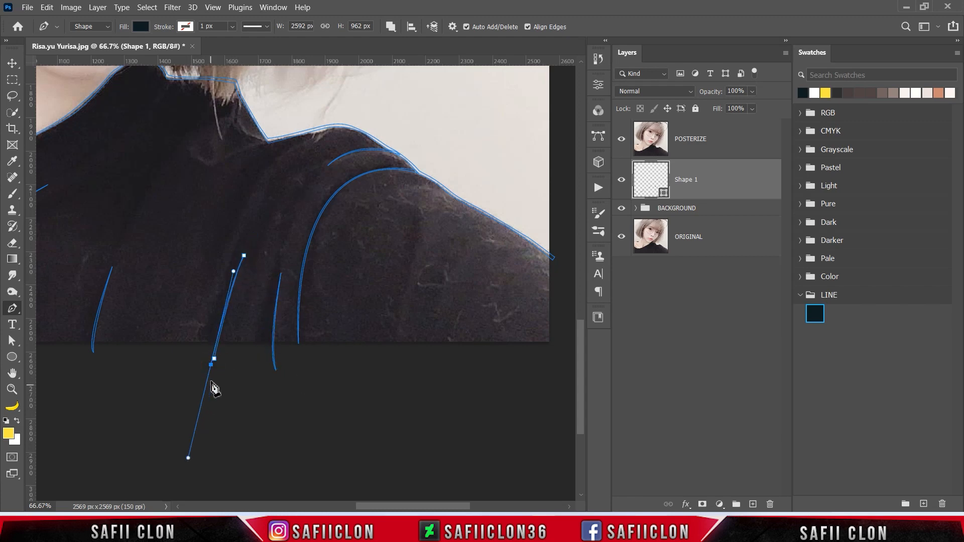
{"action": "key", "text": "Escape"}
Draw a curved closed fold line from the top of the shoulder down toward the chest.
{"action": "scroll", "coordinate": [269, 383], "scroll_direction": "up", "scroll_amount": 3}
{"action": "left_click", "coordinate": [331, 218]}
{"action": "left_click_drag", "start_coordinate": [262, 264], "coordinate": [249, 293]}
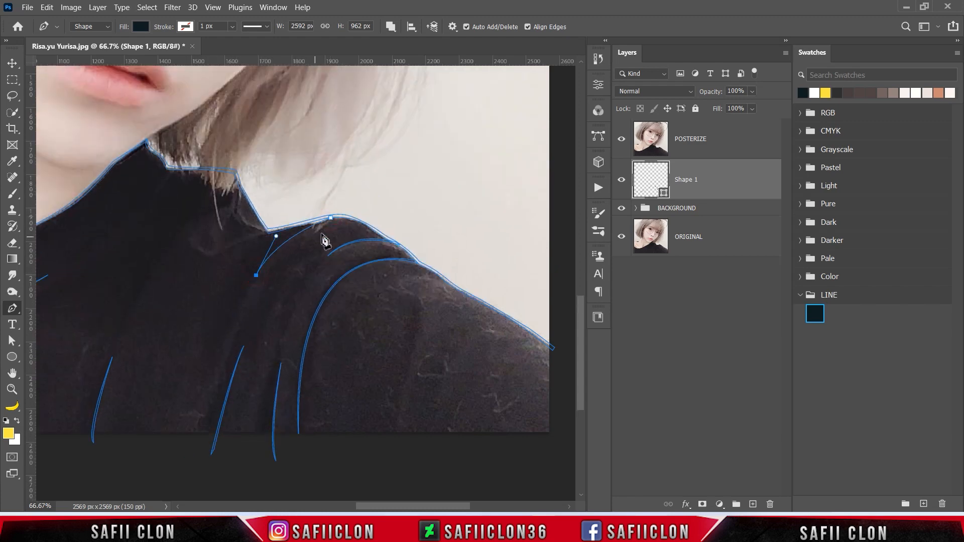
{"action": "left_click", "coordinate": [331, 217]}
Check the clothing line art by temporarily hiding the POSTERIZE layer.
{"action": "scroll", "coordinate": [436, 233], "scroll_direction": "down", "scroll_amount": 2}
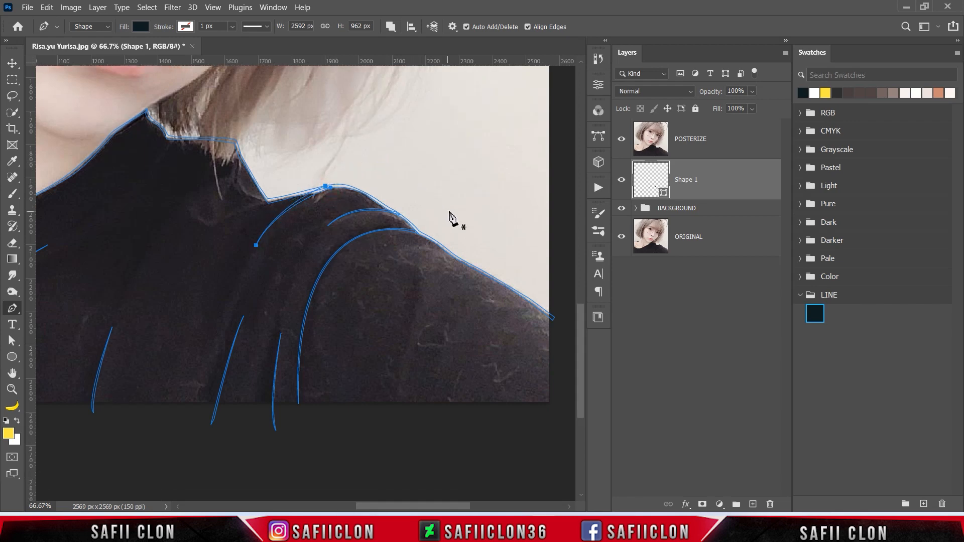
{"action": "scroll", "coordinate": [433, 233], "scroll_direction": "down", "scroll_amount": 2}
{"action": "scroll", "coordinate": [454, 232], "scroll_direction": "down", "scroll_amount": 2}
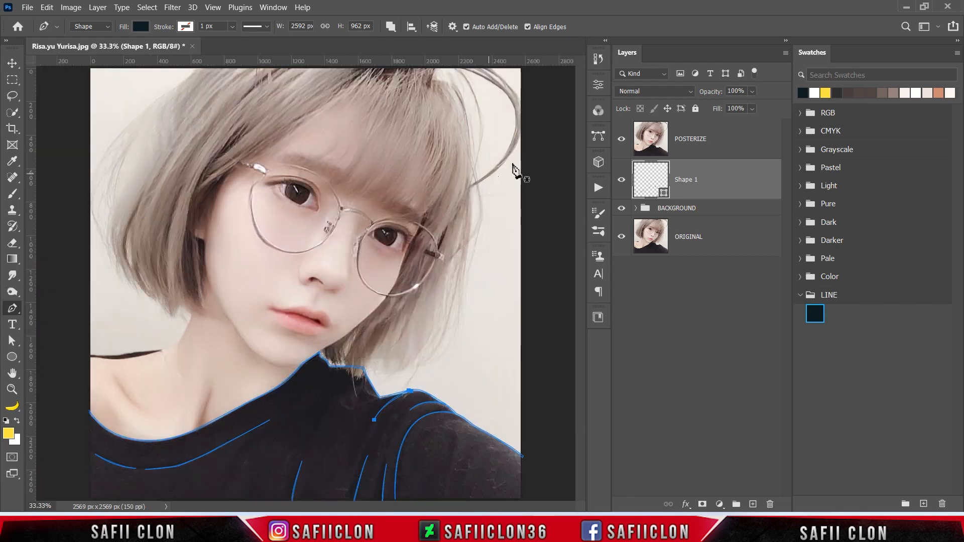
{"action": "left_click", "coordinate": [622, 144]}
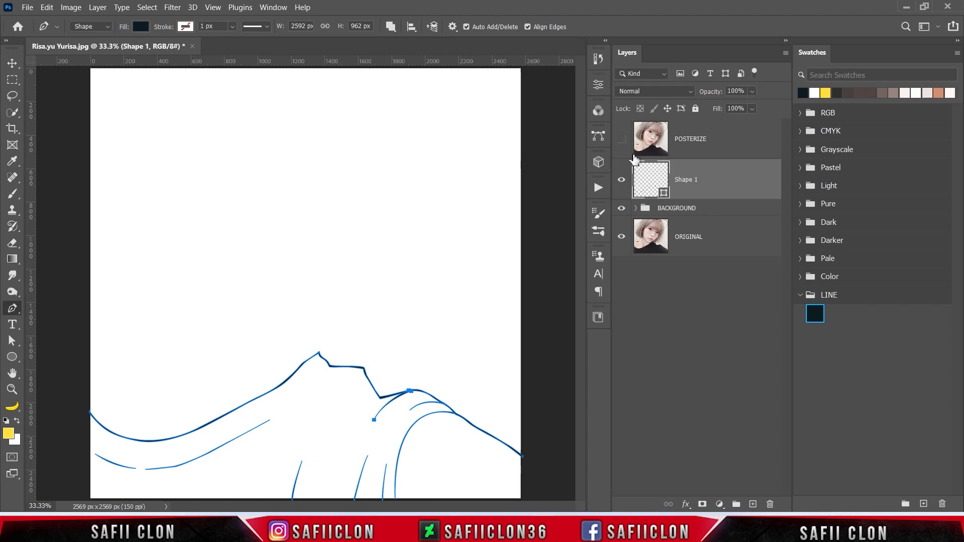
{"action": "left_click", "coordinate": [622, 140]}
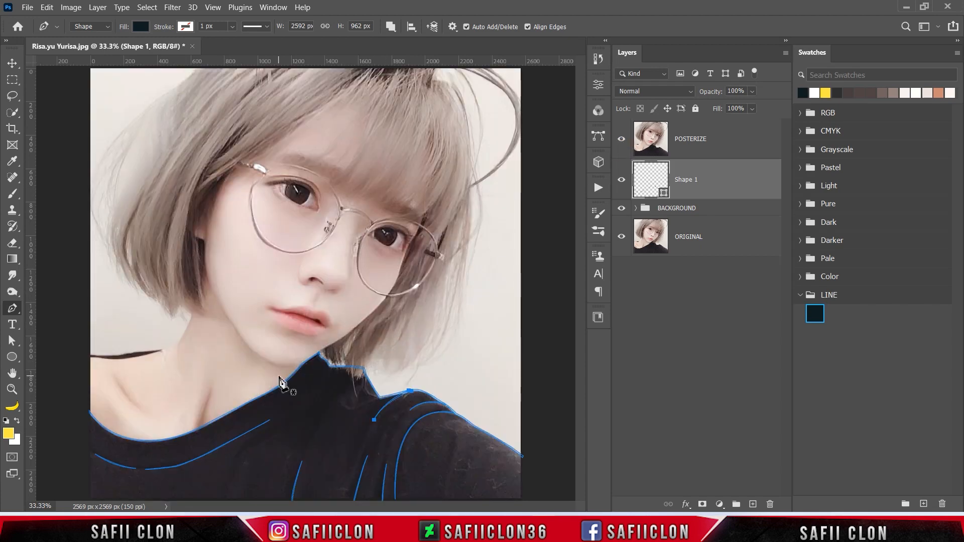
Draw a thin closed line along the neck tendon shadow, between the neckline and the lower neck.
{"action": "key", "text": "ctrl+plus"}
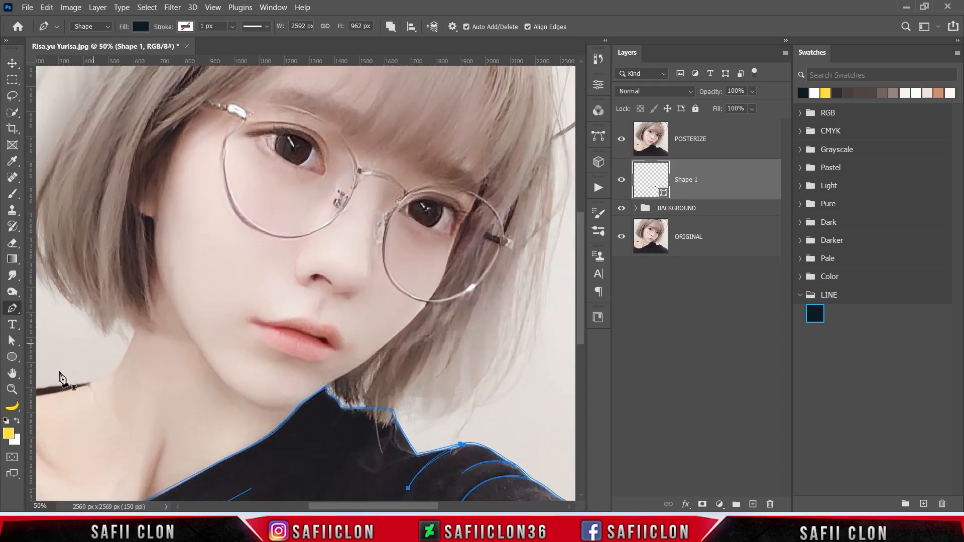
{"action": "scroll", "coordinate": [151, 393], "scroll_direction": "down", "scroll_amount": 3}
{"action": "scroll", "coordinate": [331, 482], "scroll_direction": "left", "scroll_amount": 3}
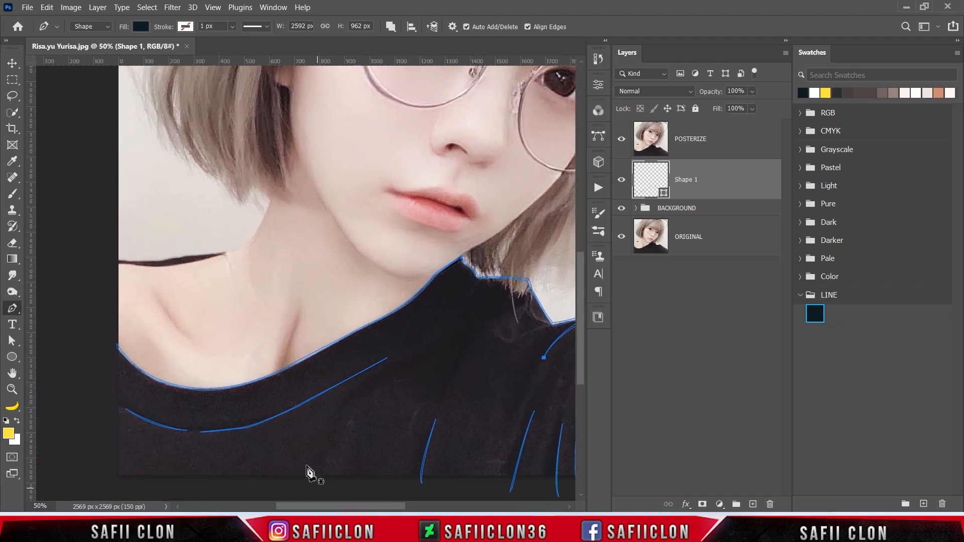
{"action": "key", "text": "ctrl+plus"}
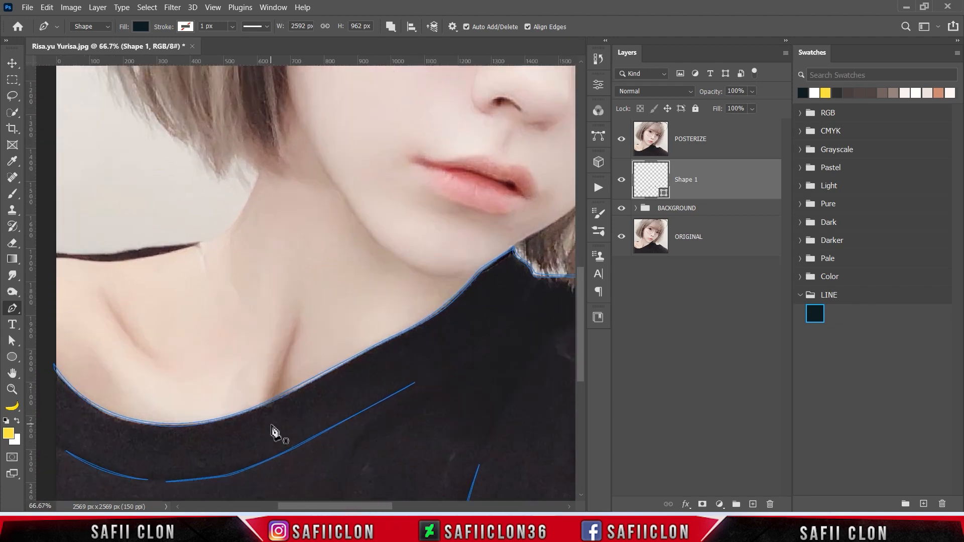
{"action": "left_click", "coordinate": [273, 399]}
{"action": "left_click", "coordinate": [298, 315], "text": "alt"}
{"action": "key", "text": "ctrl+plus"}
{"action": "scroll", "coordinate": [248, 409], "scroll_direction": "down", "scroll_amount": 2}
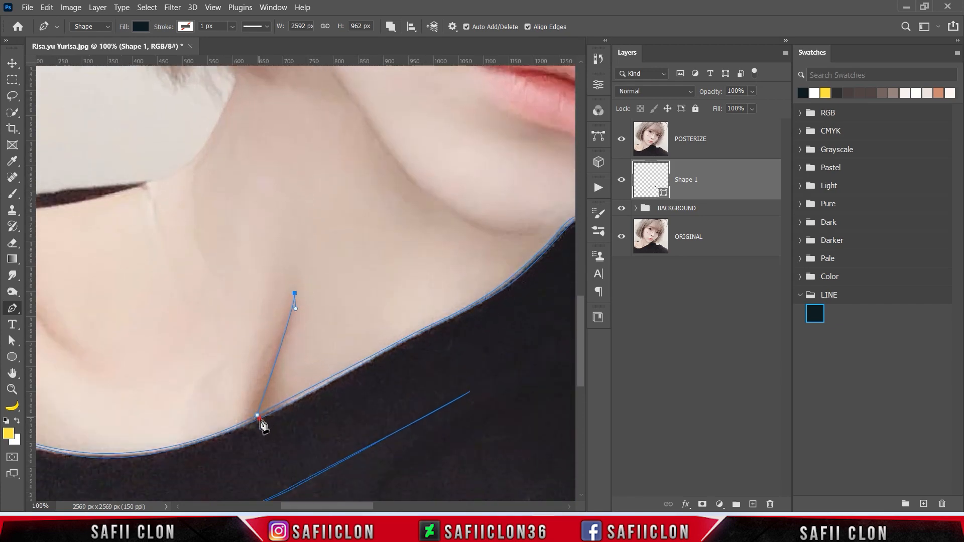
{"action": "left_click_drag", "start_coordinate": [245, 451], "coordinate": [240, 474]}
{"action": "left_click_drag", "start_coordinate": [261, 426], "coordinate": [262, 422]}
Draw a thin curved closed line along the collarbone shadow below the narrow black strap.
{"action": "scroll", "coordinate": [276, 447], "scroll_direction": "left", "scroll_amount": 5}
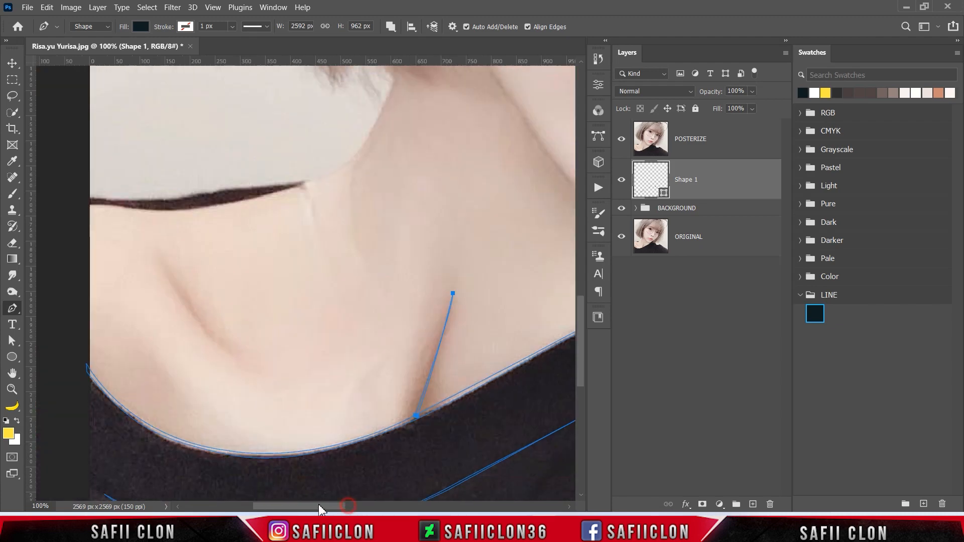
{"action": "left_click", "coordinate": [180, 264]}
{"action": "left_click_drag", "start_coordinate": [252, 355], "coordinate": [286, 377]}
{"action": "left_click", "coordinate": [254, 355]}
{"action": "left_click", "coordinate": [180, 263]}
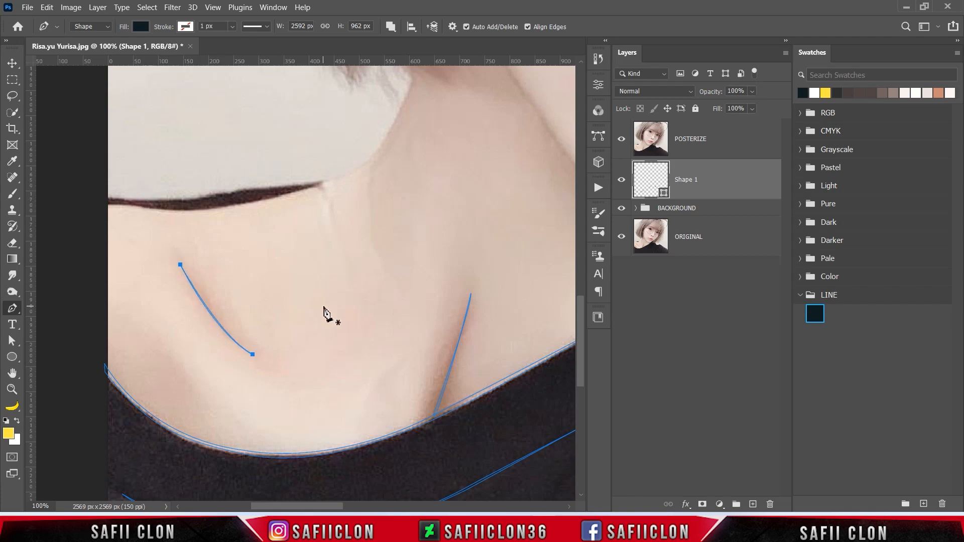
Trace the lower edge of the black shoulder strap from the photo's left border, continuing up the neck to the hair.
{"action": "scroll", "coordinate": [351, 325], "scroll_direction": "up", "scroll_amount": 3}
{"action": "scroll", "coordinate": [452, 439], "scroll_direction": "up", "scroll_amount": 3}
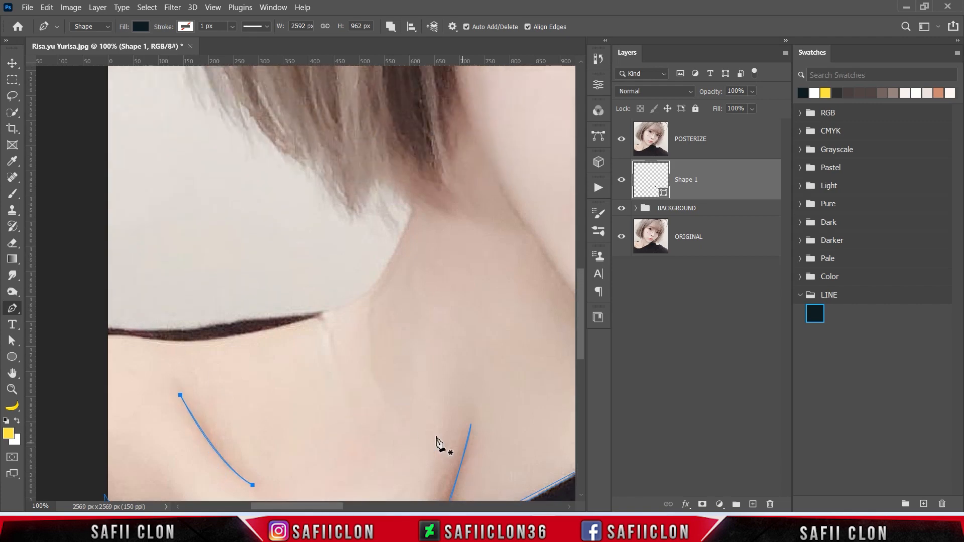
{"action": "scroll", "coordinate": [198, 398], "scroll_direction": "up", "scroll_amount": 1}
{"action": "left_click", "coordinate": [107, 367]}
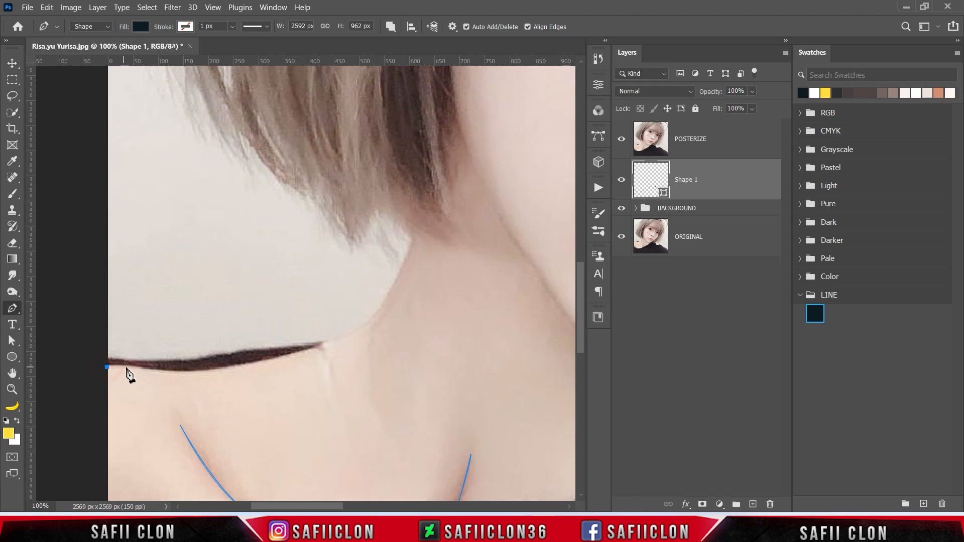
{"action": "left_click_drag", "start_coordinate": [175, 370], "coordinate": [175, 373]}
{"action": "left_click_drag", "start_coordinate": [390, 298], "coordinate": [410, 262]}
{"action": "left_click", "coordinate": [421, 232]}
Trace the return edge down the neck and along the strap's upper edge to the photo's left border.
{"action": "key", "text": "ctrl+plus"}
{"action": "left_click", "coordinate": [527, 181]}
{"action": "left_click_drag", "start_coordinate": [462, 316], "coordinate": [434, 354]}
{"action": "left_click", "coordinate": [349, 397]}
{"action": "left_click_drag", "start_coordinate": [304, 506], "coordinate": [285, 506]}
{"action": "left_click_drag", "start_coordinate": [430, 411], "coordinate": [398, 411]}
{"action": "left_click", "coordinate": [313, 421]}
{"action": "left_click_drag", "start_coordinate": [241, 431], "coordinate": [366, 426]}
{"action": "left_click", "coordinate": [89, 427]}
Trace the inner edge of the strap outline to its tip and back along the underside, closing the shape at the left border.
{"action": "left_click", "coordinate": [89, 432]}
{"action": "left_click", "coordinate": [314, 422]}
{"action": "left_click", "coordinate": [429, 411]}
{"action": "key", "text": "ctrl+z"}
{"action": "left_click_drag", "start_coordinate": [429, 411], "coordinate": [543, 402]}
{"action": "left_click", "coordinate": [430, 411], "text": "alt"}
{"action": "left_click", "coordinate": [528, 398]}
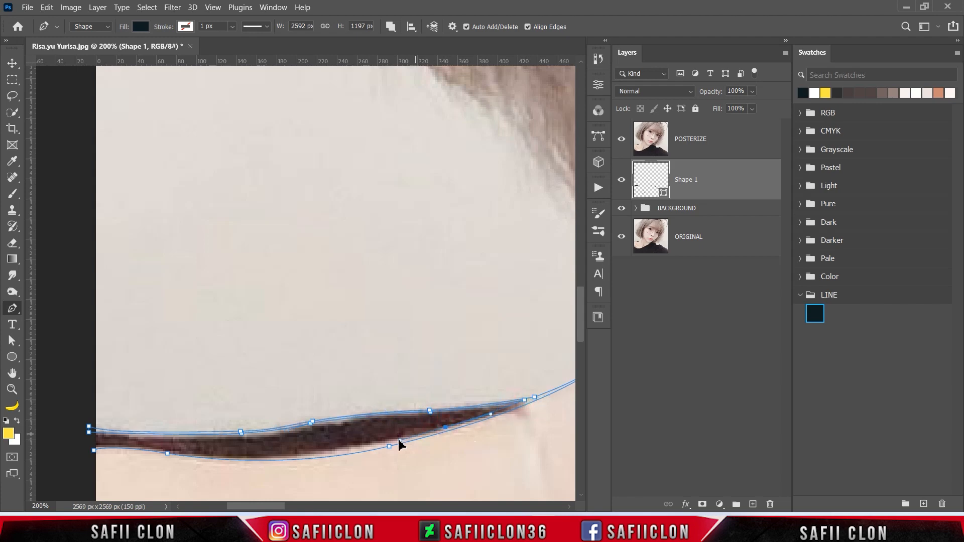
{"action": "left_click_drag", "start_coordinate": [168, 453], "coordinate": [138, 448]}
{"action": "left_click", "coordinate": [90, 450]}
{"action": "left_click", "coordinate": [94, 451]}
Trace the first edge of a line along the hair beside the ear and down the cheek.
{"action": "key", "text": "ctrl+minus"}
{"action": "key", "text": "ctrl+minus"}
{"action": "scroll", "coordinate": [484, 391], "scroll_direction": "up", "scroll_amount": 3}
{"action": "mouse_move", "coordinate": [336, 507]}
{"action": "left_mouse_down"}
{"action": "mouse_move", "coordinate": [354, 504]}
{"action": "mouse_move", "coordinate": [322, 504]}
{"action": "left_mouse_up"}
{"action": "scroll", "coordinate": [462, 432], "scroll_direction": "up", "scroll_amount": 1}
{"action": "key", "text": "ctrl+plus"}
{"action": "key", "text": "ctrl+plus"}
{"action": "scroll", "coordinate": [463, 433], "scroll_direction": "up", "scroll_amount": 3}
{"action": "left_click", "coordinate": [286, 238]}
{"action": "left_click_drag", "start_coordinate": [351, 314], "coordinate": [420, 340]}
{"action": "key", "text": "ctrl+z"}
{"action": "left_click_drag", "start_coordinate": [307, 283], "coordinate": [372, 322]}
{"action": "left_click_drag", "start_coordinate": [385, 349], "coordinate": [441, 439]}
{"action": "scroll", "coordinate": [405, 347], "scroll_direction": "down", "scroll_amount": 3}
{"action": "scroll", "coordinate": [464, 351], "scroll_direction": "down", "scroll_amount": 2}
{"action": "left_click_drag", "start_coordinate": [316, 505], "coordinate": [331, 505]}
{"action": "left_click", "coordinate": [297, 304]}
Trace the return edge up the cheek and around the dark hair corner, closing the shape at its upper starting point.
{"action": "scroll", "coordinate": [314, 324], "scroll_direction": "up", "scroll_amount": 2}
{"action": "left_click_drag", "start_coordinate": [264, 310], "coordinate": [236, 231]}
{"action": "scroll", "coordinate": [254, 292], "scroll_direction": "up", "scroll_amount": 2}
{"action": "scroll", "coordinate": [238, 280], "scroll_direction": "up", "scroll_amount": 4}
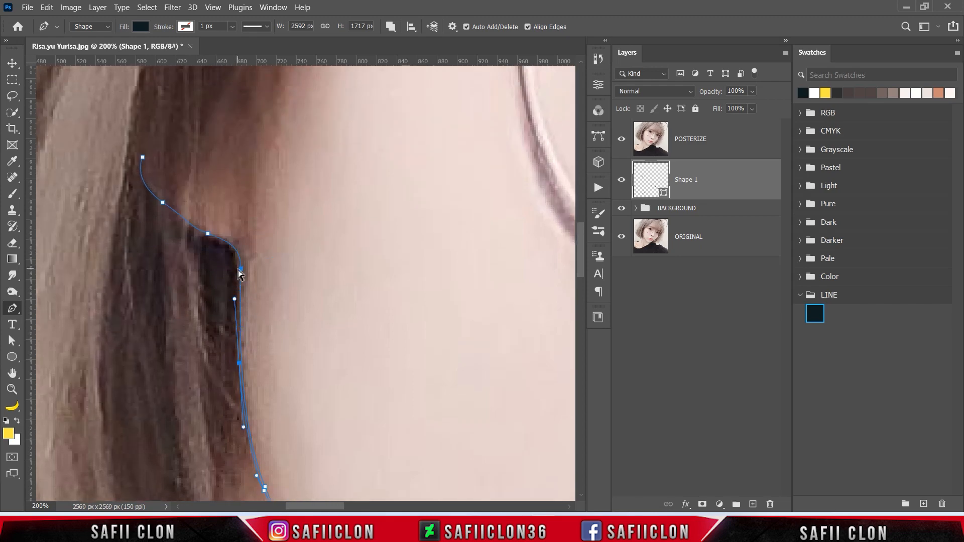
{"action": "left_click", "coordinate": [240, 277]}
{"action": "left_click_drag", "start_coordinate": [232, 251], "coordinate": [204, 237]}
{"action": "left_click", "coordinate": [142, 157]}
Trace the first edge of the jawline from the lower cheek down around the chin to the black collar.
{"action": "scroll", "coordinate": [330, 254], "scroll_direction": "down", "scroll_amount": 10}
{"action": "left_click", "coordinate": [325, 260]}
{"action": "left_click_drag", "start_coordinate": [341, 507], "coordinate": [360, 508]}
{"action": "scroll", "coordinate": [339, 304], "scroll_direction": "down", "scroll_amount": 3}
{"action": "left_click_drag", "start_coordinate": [270, 353], "coordinate": [302, 396]}
{"action": "scroll", "coordinate": [352, 380], "scroll_direction": "down", "scroll_amount": 4}
{"action": "left_click_drag", "start_coordinate": [363, 352], "coordinate": [399, 380]}
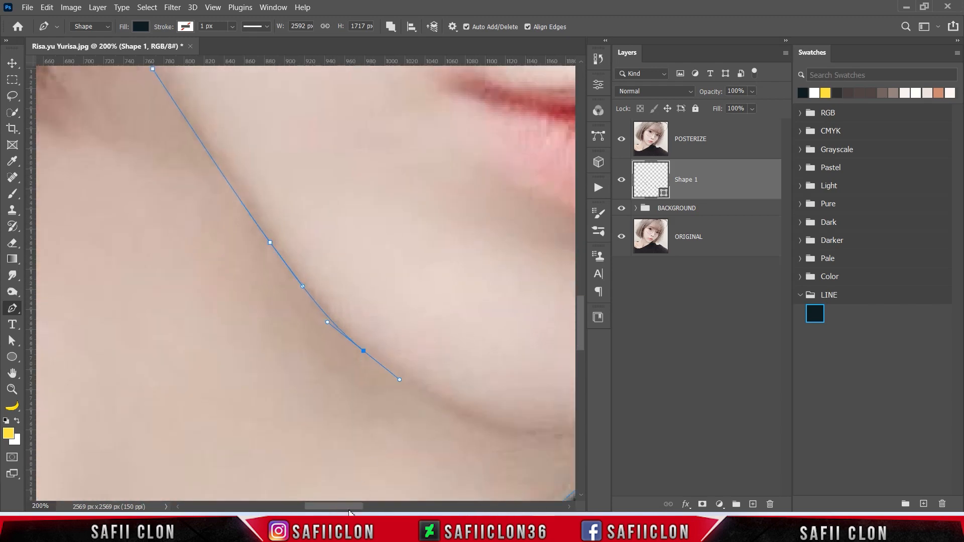
{"action": "left_click_drag", "start_coordinate": [350, 506], "coordinate": [375, 506]}
{"action": "left_click_drag", "start_coordinate": [322, 431], "coordinate": [383, 423]}
{"action": "key", "text": "ctrl+minus"}
{"action": "left_click_drag", "start_coordinate": [379, 339], "coordinate": [395, 328]}
Trace the jawline's return edge closely below the first, around the chin and up the cheek, and close the shape.
{"action": "key", "text": "ctrl+plus"}
{"action": "left_click_drag", "start_coordinate": [324, 433], "coordinate": [214, 450]}
{"action": "left_click", "coordinate": [333, 431]}
{"action": "left_click_drag", "start_coordinate": [278, 433], "coordinate": [258, 426]}
{"action": "left_click_drag", "start_coordinate": [134, 355], "coordinate": [39, 288]}
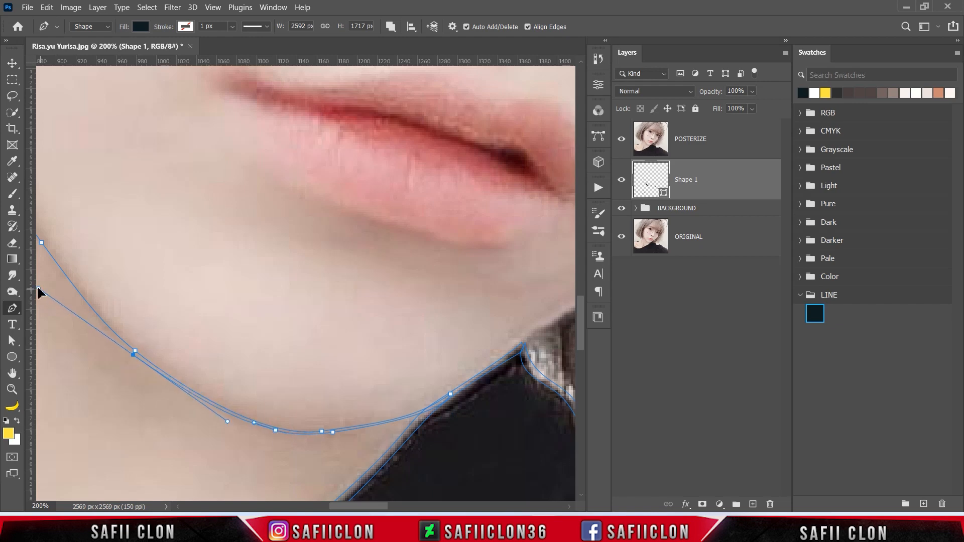
{"action": "left_click_drag", "start_coordinate": [368, 505], "coordinate": [343, 505]}
{"action": "left_click_drag", "start_coordinate": [367, 354], "coordinate": [370, 356]}
{"action": "left_click_drag", "start_coordinate": [275, 244], "coordinate": [196, 149]}
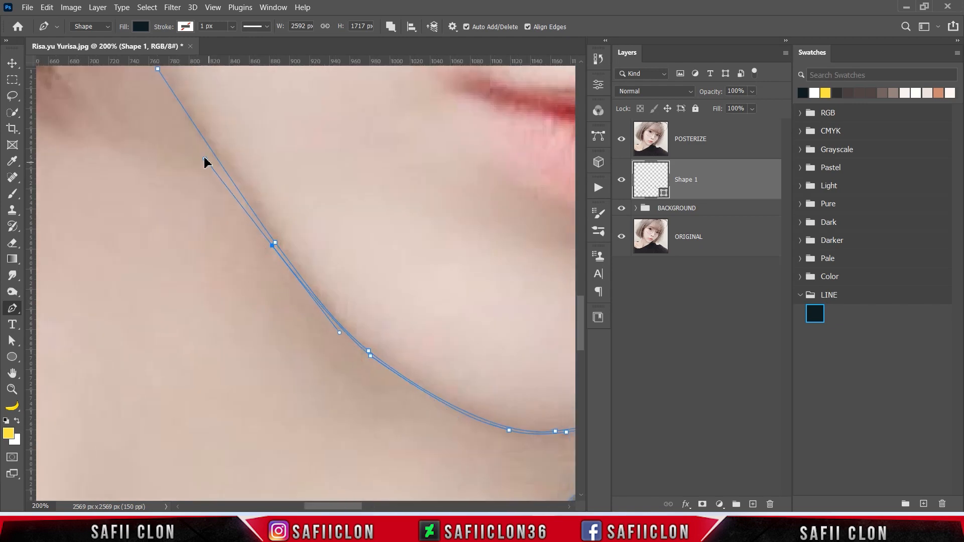
{"action": "scroll", "coordinate": [281, 405], "scroll_direction": "up", "scroll_amount": 4}
{"action": "scroll", "coordinate": [273, 429], "scroll_direction": "down", "scroll_amount": 2}
{"action": "left_click_drag", "start_coordinate": [272, 357], "coordinate": [276, 361]}
{"action": "left_click", "coordinate": [276, 360], "text": "alt"}
{"action": "left_click", "coordinate": [157, 180]}
Trace the first edge of the opposite face contour from the collar tip up along the hair, past the glasses to the temple.
{"action": "scroll", "coordinate": [413, 233], "scroll_direction": "down", "scroll_amount": 2}
{"action": "key", "text": "ctrl+minus"}
{"action": "key", "text": "ctrl+minus"}
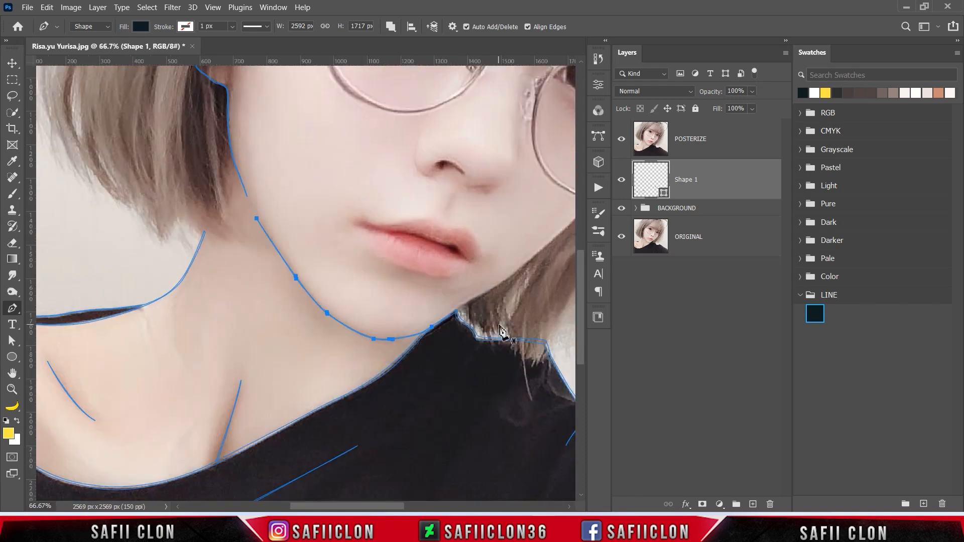
{"action": "scroll", "coordinate": [507, 360], "scroll_direction": "up", "scroll_amount": 3}
{"action": "scroll", "coordinate": [506, 410], "scroll_direction": "up", "scroll_amount": 1}
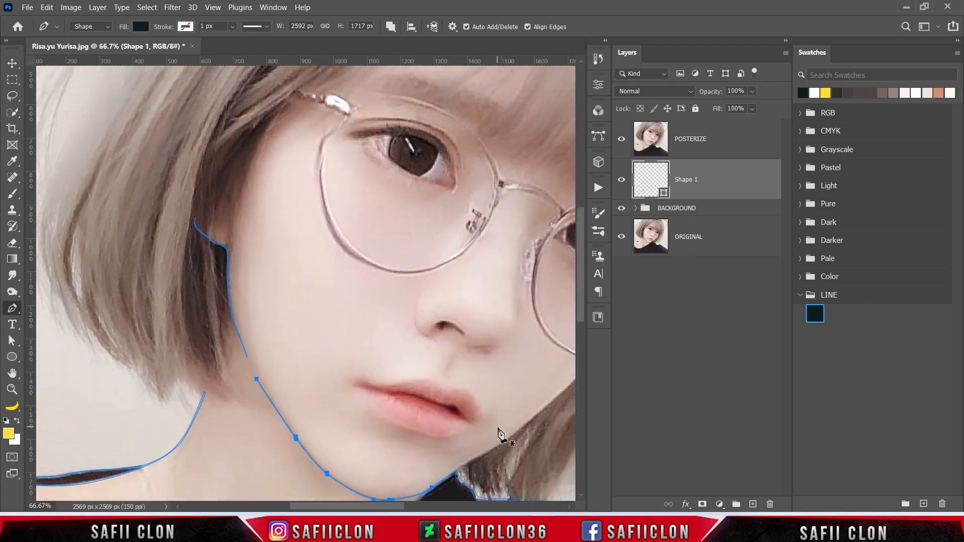
{"action": "scroll", "coordinate": [498, 428], "scroll_direction": "up", "scroll_amount": 1}
{"action": "scroll", "coordinate": [496, 428], "scroll_direction": "down", "scroll_amount": 4}
{"action": "scroll", "coordinate": [470, 420], "scroll_direction": "up", "scroll_amount": 2}
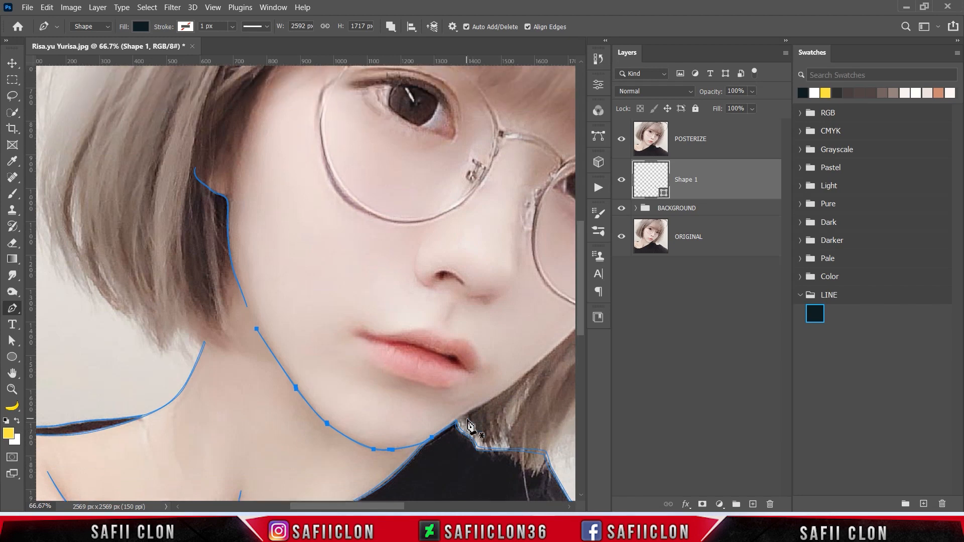
{"action": "scroll", "coordinate": [467, 425], "scroll_direction": "up", "scroll_amount": 1}
{"action": "left_click_drag", "start_coordinate": [387, 506], "coordinate": [416, 508]}
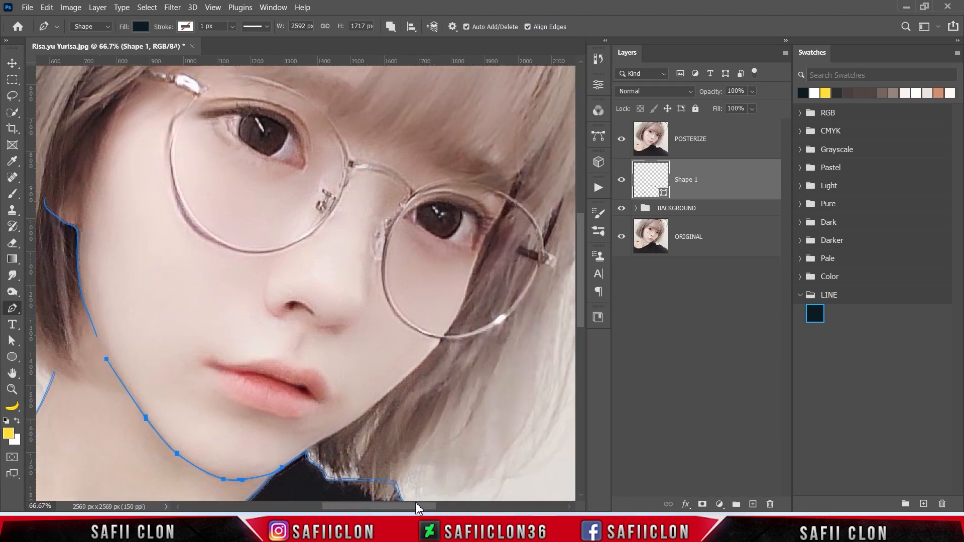
{"action": "key", "text": "ctrl+plus"}
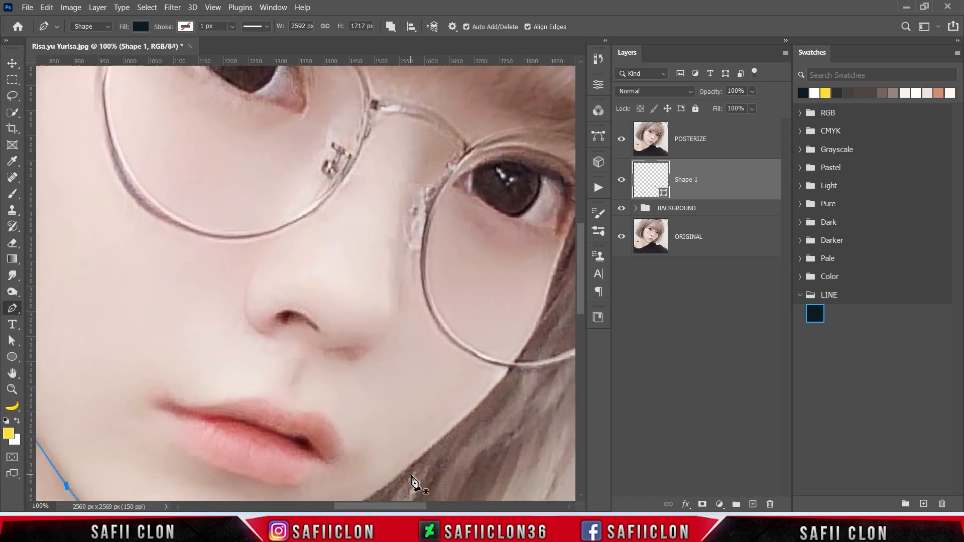
{"action": "scroll", "coordinate": [420, 382], "scroll_direction": "down", "scroll_amount": 3}
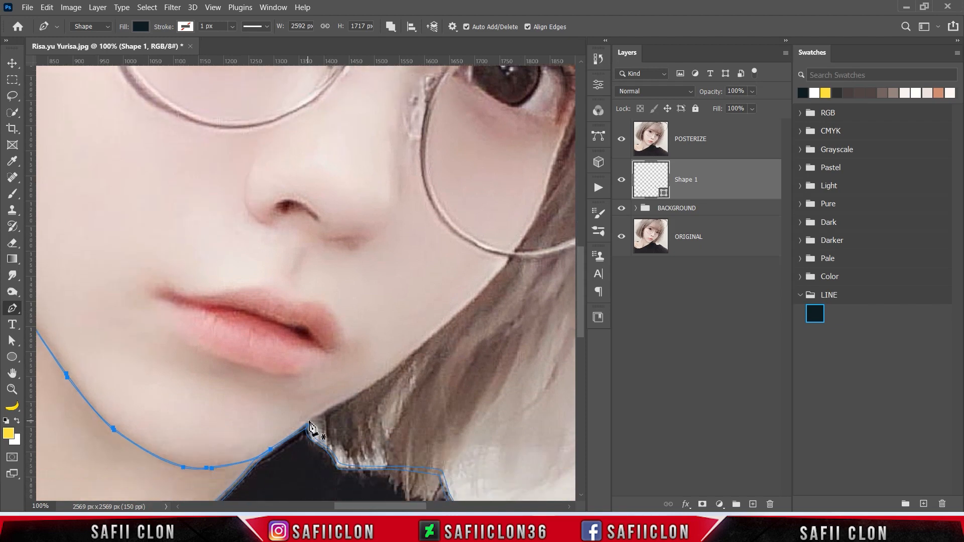
{"action": "left_click_drag", "start_coordinate": [314, 417], "coordinate": [323, 414]}
{"action": "left_click", "coordinate": [391, 373]}
{"action": "left_click", "coordinate": [434, 334]}
{"action": "scroll", "coordinate": [452, 331], "scroll_direction": "up", "scroll_amount": 1}
{"action": "left_click_drag", "start_coordinate": [508, 311], "coordinate": [519, 299]}
{"action": "left_click_drag", "start_coordinate": [542, 256], "coordinate": [546, 246]}
{"action": "scroll", "coordinate": [547, 245], "scroll_direction": "right", "scroll_amount": 3}
{"action": "scroll", "coordinate": [547, 245], "scroll_direction": "up", "scroll_amount": 3}
{"action": "left_click_drag", "start_coordinate": [471, 271], "coordinate": [502, 224]}
Start the contour's return edge from the temple down past the outer corner of the eye.
{"action": "scroll", "coordinate": [504, 206], "scroll_direction": "down", "scroll_amount": 1}
{"action": "scroll", "coordinate": [504, 206], "scroll_direction": "up", "scroll_amount": 2}
{"action": "left_click_drag", "start_coordinate": [407, 232], "coordinate": [378, 304]}
{"action": "left_click", "coordinate": [408, 233], "text": "alt"}
{"action": "left_click", "coordinate": [400, 254]}
{"action": "left_click", "coordinate": [381, 291]}
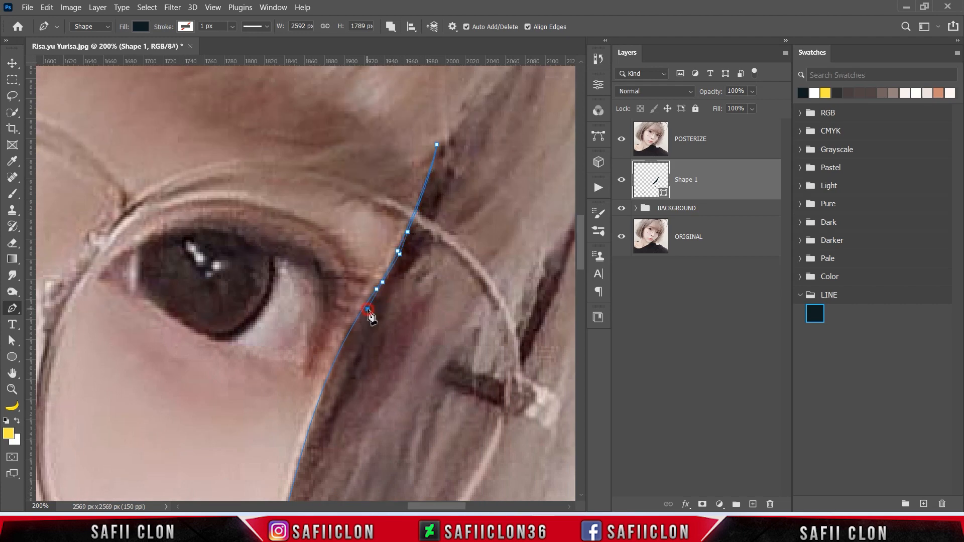
{"action": "left_click", "coordinate": [362, 316]}
Continue the contour's return edge down the cheek to just below the lens's lower rim.
{"action": "scroll", "coordinate": [362, 315], "scroll_direction": "down", "scroll_amount": 2}
{"action": "left_click_drag", "start_coordinate": [300, 363], "coordinate": [273, 470]}
{"action": "scroll", "coordinate": [291, 362], "scroll_direction": "down", "scroll_amount": 2}
{"action": "left_click", "coordinate": [300, 246], "text": "alt"}
{"action": "left_click_drag", "start_coordinate": [275, 318], "coordinate": [266, 337]}
{"action": "scroll", "coordinate": [267, 321], "scroll_direction": "down", "scroll_amount": 2}
{"action": "left_click", "coordinate": [275, 198], "text": "alt"}
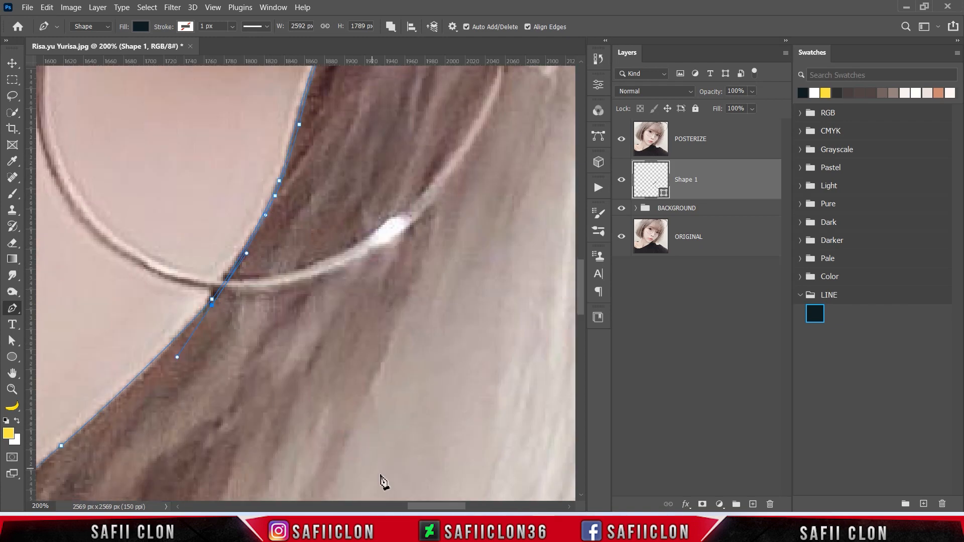
Finish the contour's return edge along the lower cheek and jaw, closing the shape at the collar tip.
{"action": "scroll", "coordinate": [392, 402], "scroll_direction": "left", "scroll_amount": 5}
{"action": "scroll", "coordinate": [427, 327], "scroll_direction": "down", "scroll_amount": 2}
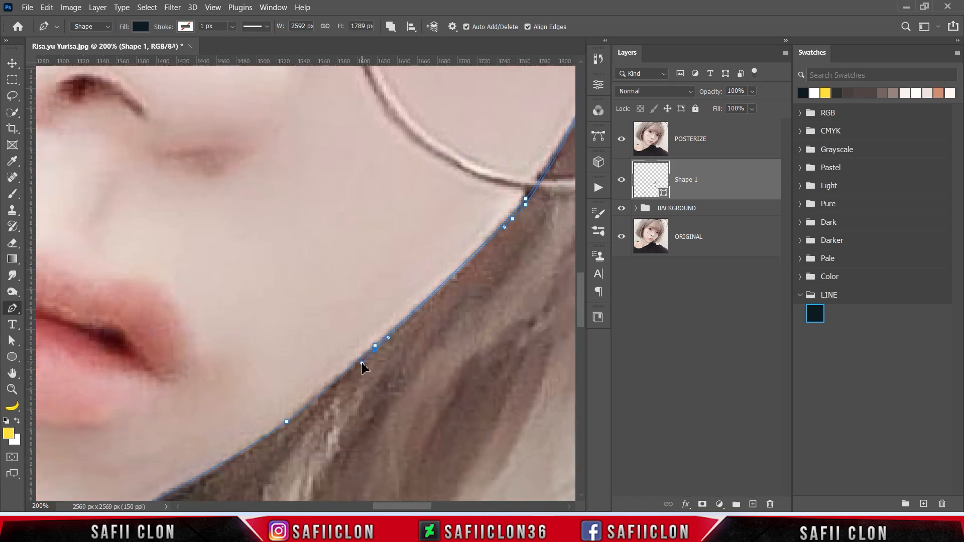
{"action": "scroll", "coordinate": [364, 369], "scroll_direction": "down", "scroll_amount": 3}
{"action": "left_click_drag", "start_coordinate": [331, 239], "coordinate": [322, 248]}
{"action": "scroll", "coordinate": [327, 345], "scroll_direction": "left", "scroll_amount": 2}
{"action": "left_click_drag", "start_coordinate": [271, 359], "coordinate": [223, 392]}
Trace the first edge of the mouth line between the lips, from the corner nearest the face contour to the opposite corner.
{"action": "scroll", "coordinate": [254, 383], "scroll_direction": "up", "scroll_amount": 3}
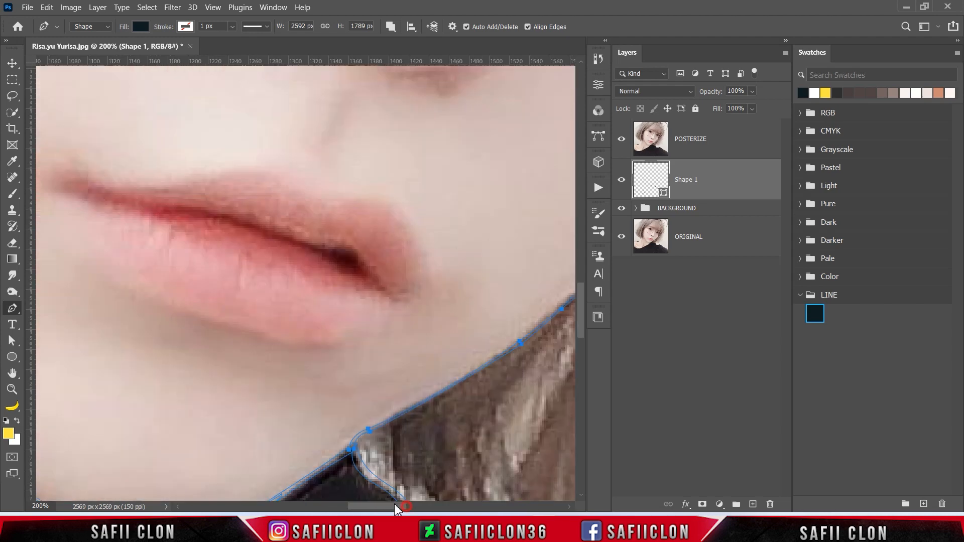
{"action": "scroll", "coordinate": [345, 355], "scroll_direction": "left", "scroll_amount": 3}
{"action": "left_click", "coordinate": [479, 370]}
{"action": "left_click", "coordinate": [462, 371]}
{"action": "left_click", "coordinate": [437, 345]}
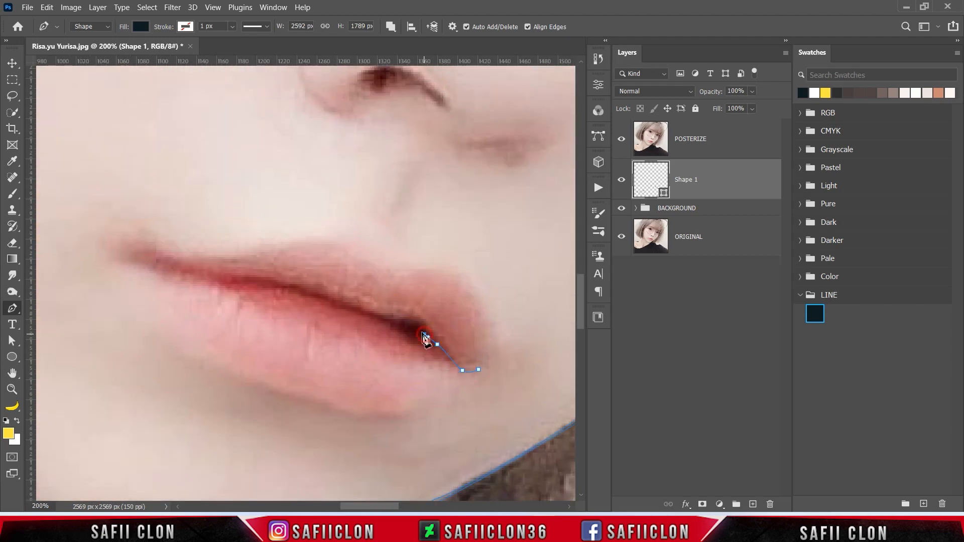
{"action": "left_click_drag", "start_coordinate": [385, 318], "coordinate": [333, 301]}
{"action": "left_click_drag", "start_coordinate": [319, 297], "coordinate": [312, 296]}
{"action": "left_click_drag", "start_coordinate": [248, 280], "coordinate": [229, 281]}
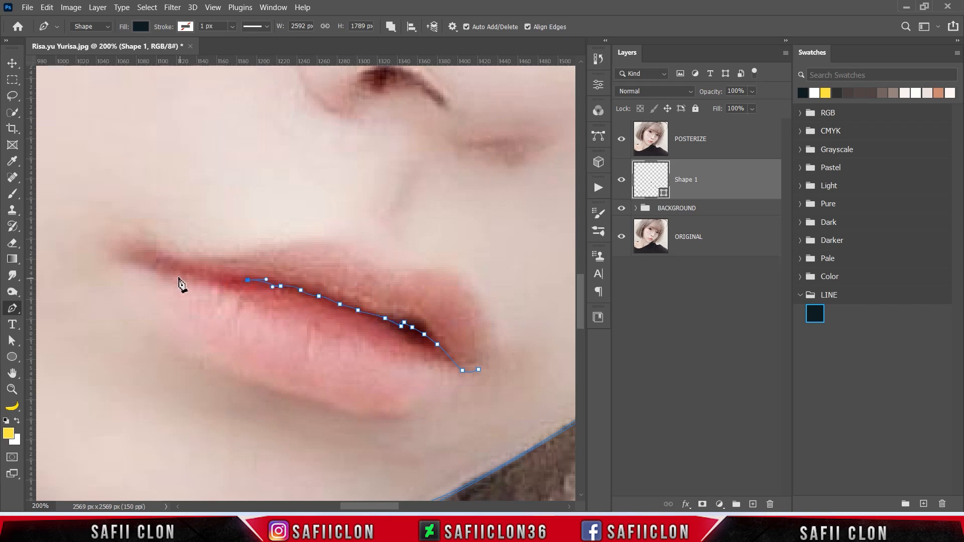
{"action": "key", "text": "ctrl+minus"}
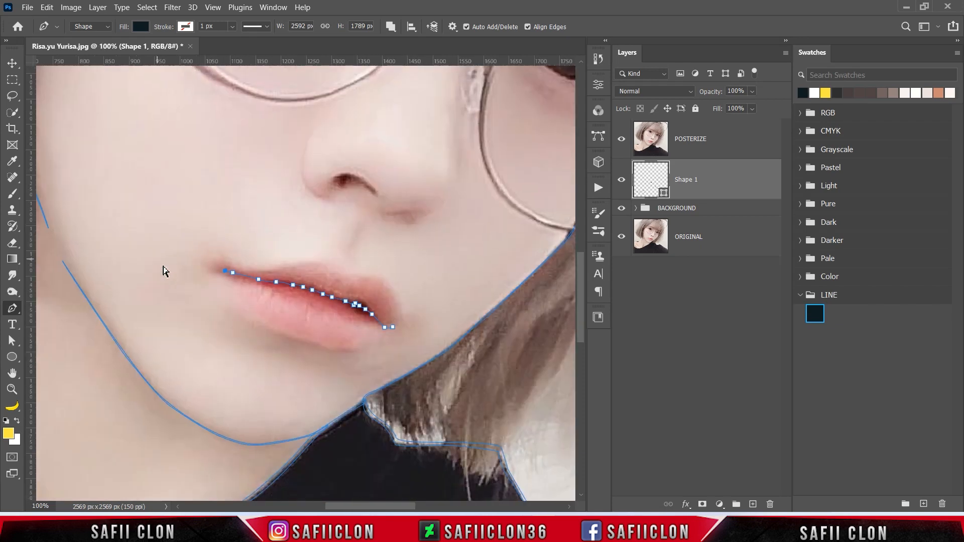
Trace the mouth line's return edge just below the first, widening it at the dark gap and closing it at the starting corner.
{"action": "key", "text": "ctrl+plus"}
{"action": "key", "text": "ctrl+plus"}
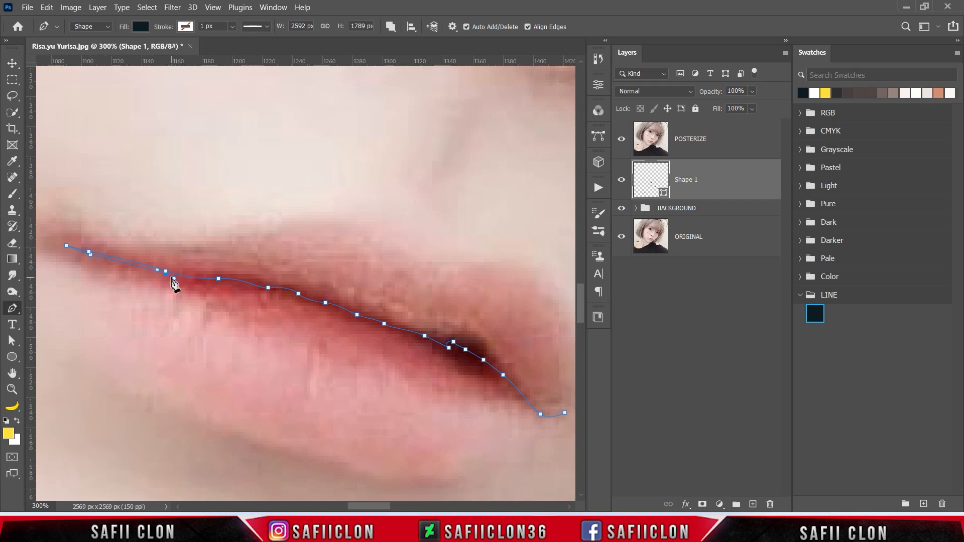
{"action": "left_click_drag", "start_coordinate": [257, 290], "coordinate": [300, 301]}
{"action": "left_click", "coordinate": [352, 313]}
{"action": "left_click", "coordinate": [422, 337]}
{"action": "left_click_drag", "start_coordinate": [451, 352], "coordinate": [466, 359]}
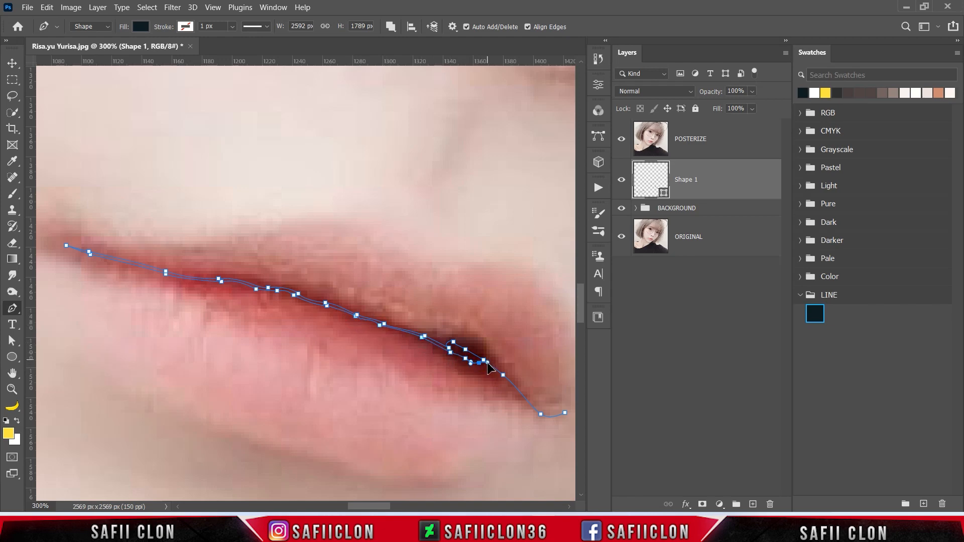
{"action": "scroll", "coordinate": [510, 409], "scroll_direction": "right", "scroll_amount": 3}
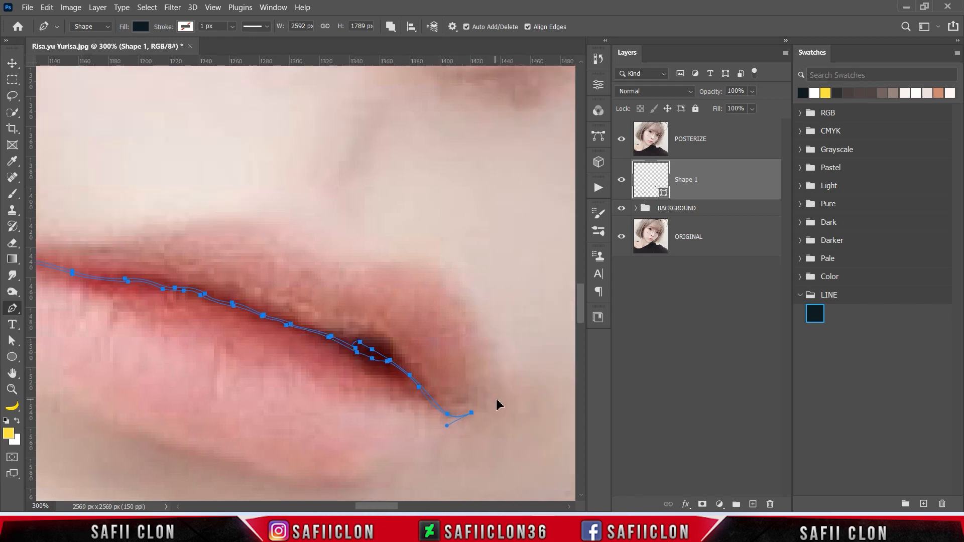
{"action": "left_click", "coordinate": [471, 413]}
Hide the POSTERIZE layer to examine the line art on its own, and show the layer again.
{"action": "left_click", "coordinate": [622, 140]}
{"action": "key", "text": "ctrl+minus"}
{"action": "key", "text": "ctrl+minus"}
{"action": "key", "text": "ctrl+minus"}
{"action": "key", "text": "ctrl+minus"}
{"action": "key", "text": "ctrl+minus"}
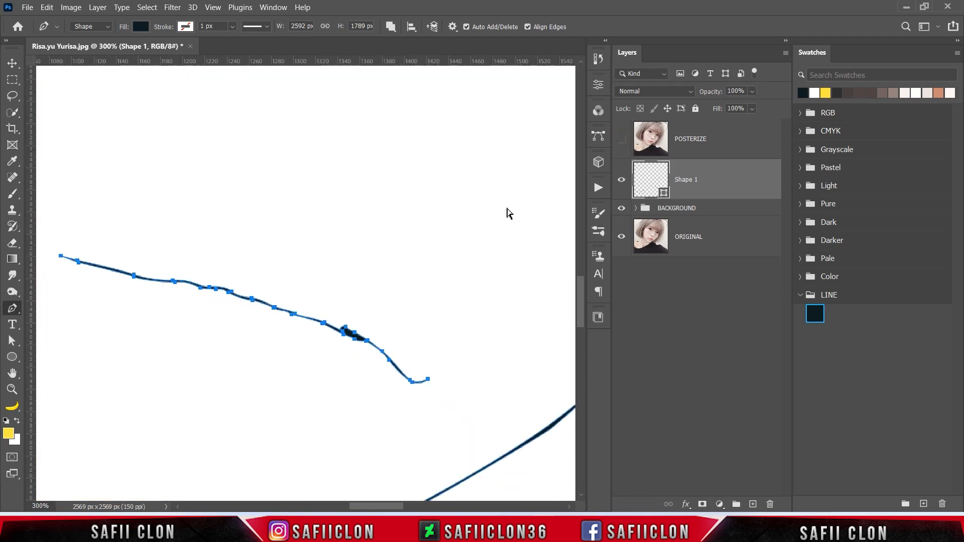
{"action": "key", "text": "ctrl+minus"}
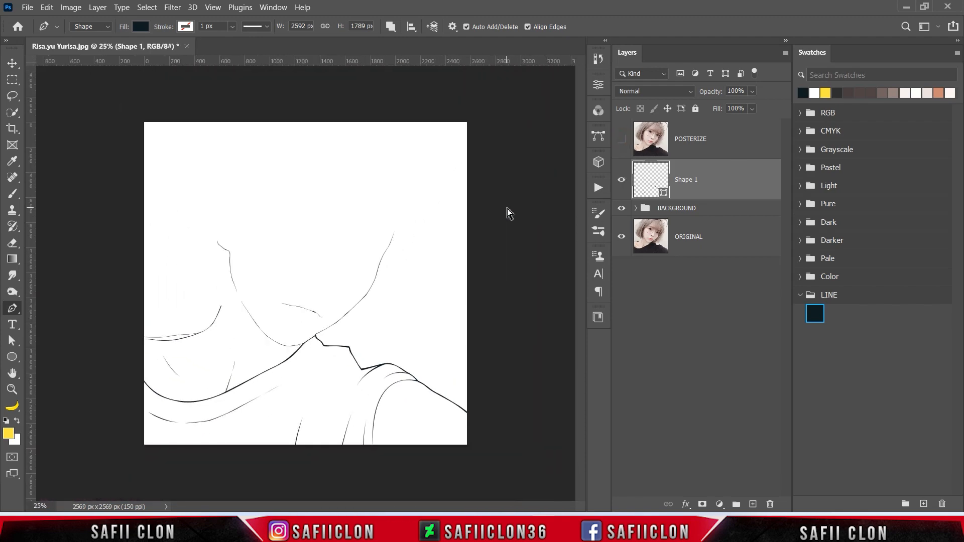
{"action": "key", "text": "ctrl+plus"}
{"action": "key", "text": "ctrl+plus"}
{"action": "key", "text": "ctrl+plus"}
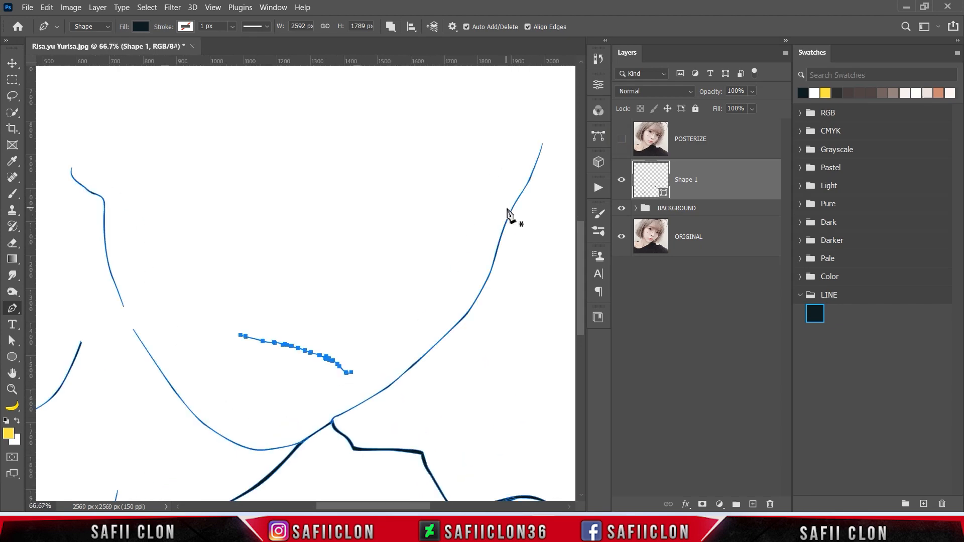
{"action": "left_click", "coordinate": [621, 141]}
{"action": "scroll", "coordinate": [458, 341], "scroll_direction": "up", "scroll_amount": 2}
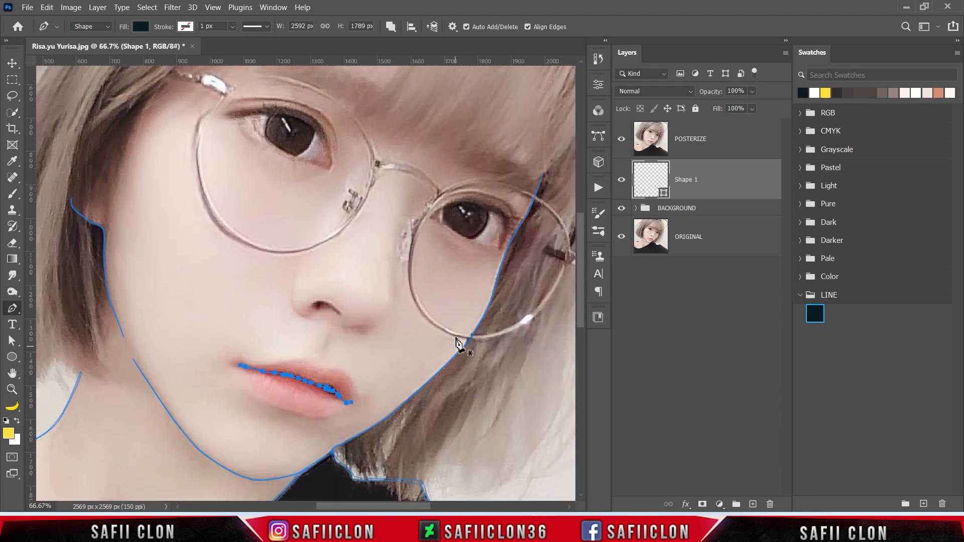
Trace the nostril as a thin closed curve along its upper edge, hooking down at the outer end.
{"action": "key", "text": "ctrl+plus"}
{"action": "key", "text": "ctrl+plus"}
{"action": "key", "text": "ctrl+plus"}
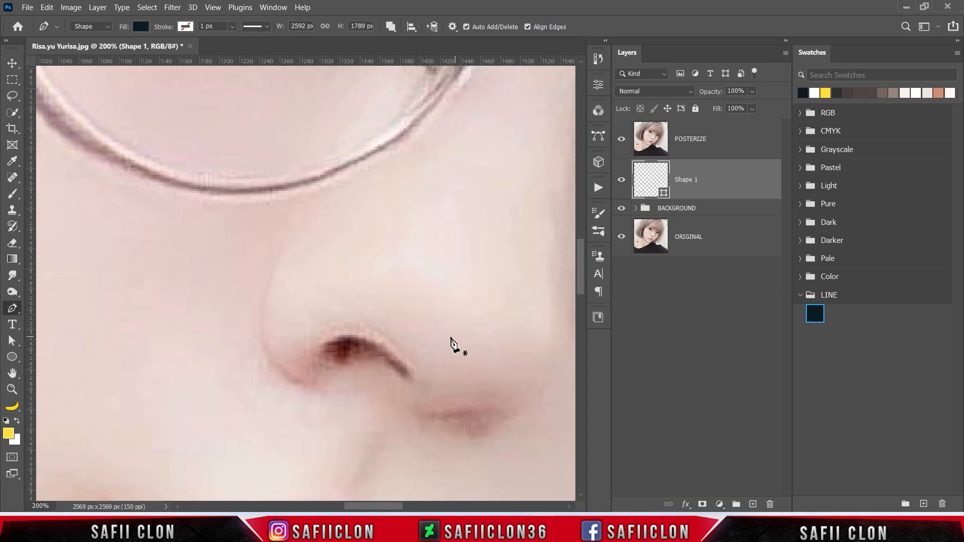
{"action": "scroll", "coordinate": [312, 333], "scroll_direction": "down", "scroll_amount": 5}
{"action": "left_click", "coordinate": [408, 262]}
{"action": "left_click_drag", "start_coordinate": [330, 229], "coordinate": [304, 241]}
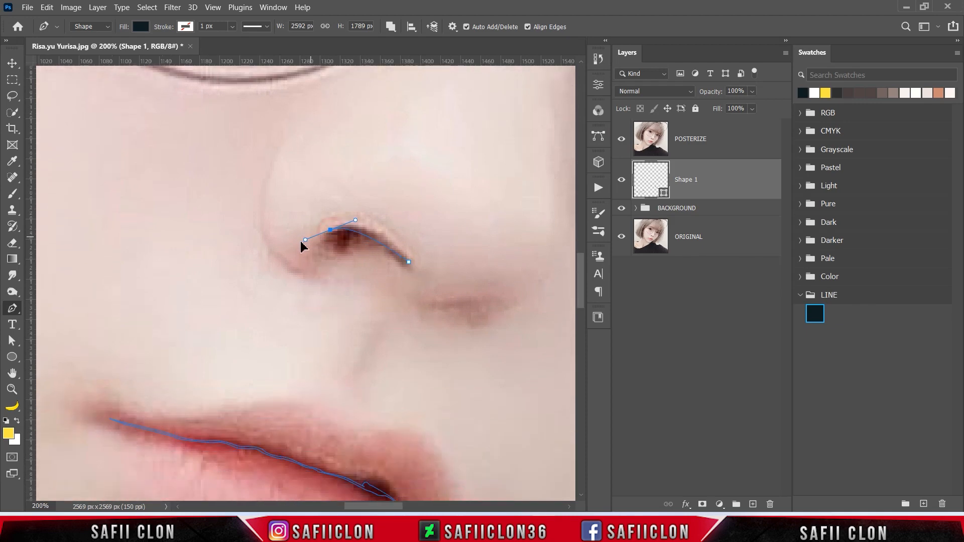
{"action": "left_click", "coordinate": [343, 247]}
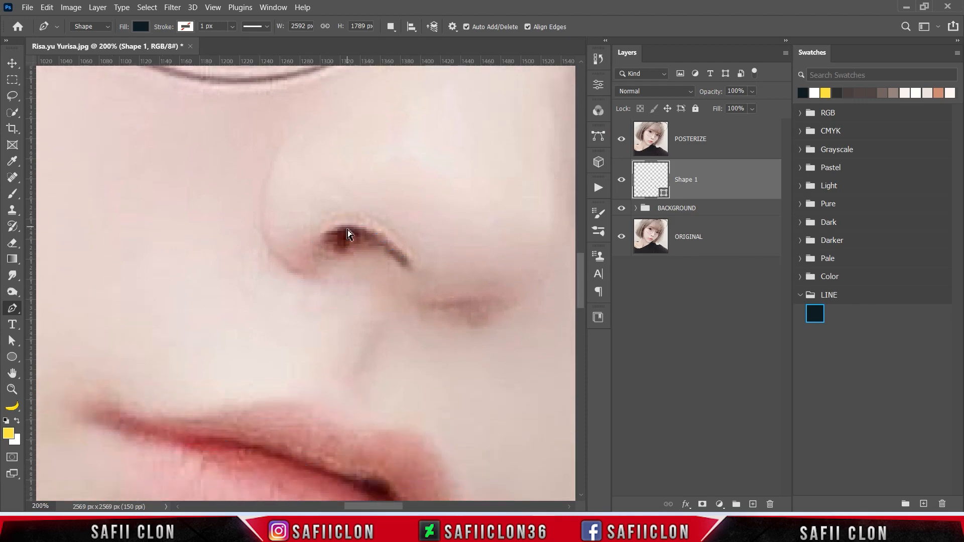
{"action": "left_click_drag", "start_coordinate": [365, 204], "coordinate": [361, 212]}
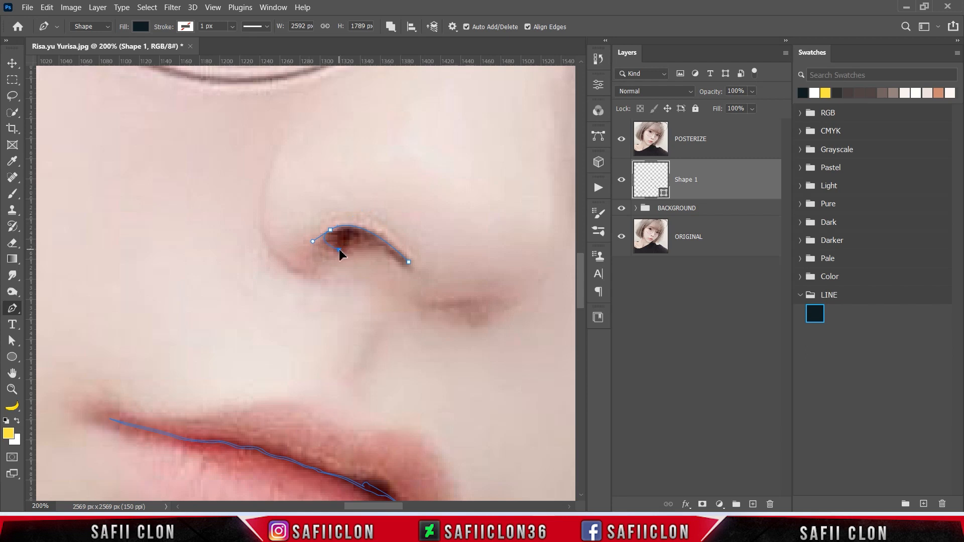
{"action": "key", "text": "ctrl+z"}
{"action": "left_click", "coordinate": [331, 231], "text": "alt"}
{"action": "left_click_drag", "start_coordinate": [339, 231], "coordinate": [355, 234]}
Trace the curved wing of the nose and two short thin lines beneath the nose tip.
{"action": "scroll", "coordinate": [439, 319], "scroll_direction": "right", "scroll_amount": 3}
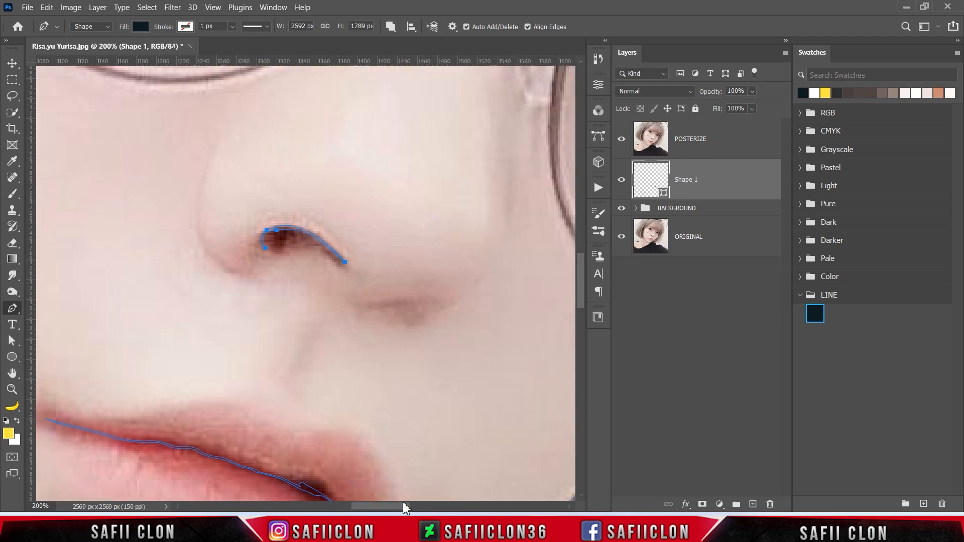
{"action": "key", "text": "ctrl+z"}
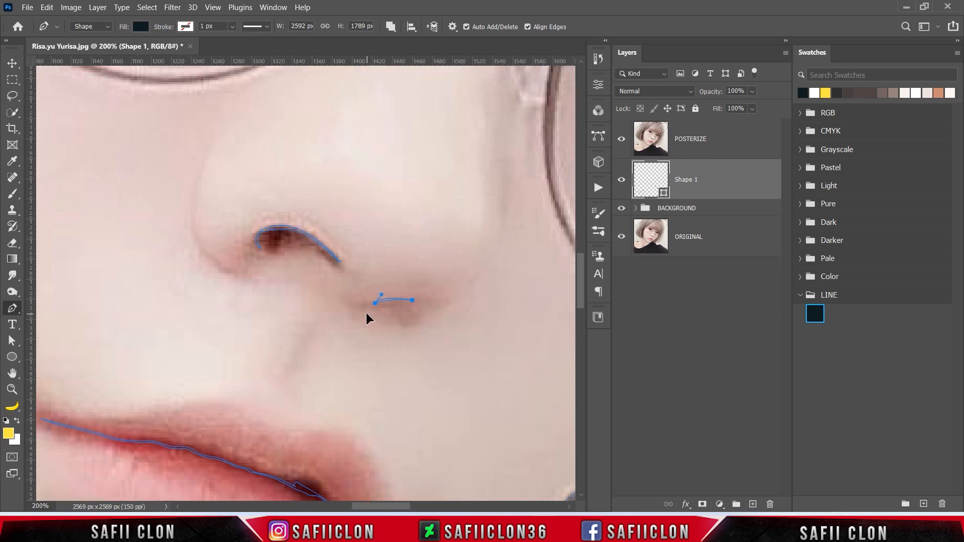
{"action": "scroll", "coordinate": [367, 319], "scroll_direction": "up", "scroll_amount": 1}
{"action": "left_click", "coordinate": [210, 181]}
{"action": "left_click_drag", "start_coordinate": [234, 299], "coordinate": [303, 320]}
{"action": "left_click", "coordinate": [234, 300], "text": "alt"}
{"action": "left_click_drag", "start_coordinate": [209, 180], "coordinate": [256, 77]}
{"action": "left_click", "coordinate": [459, 348]}
{"action": "left_click", "coordinate": [412, 362]}
{"action": "left_click_drag", "start_coordinate": [458, 347], "coordinate": [475, 322]}
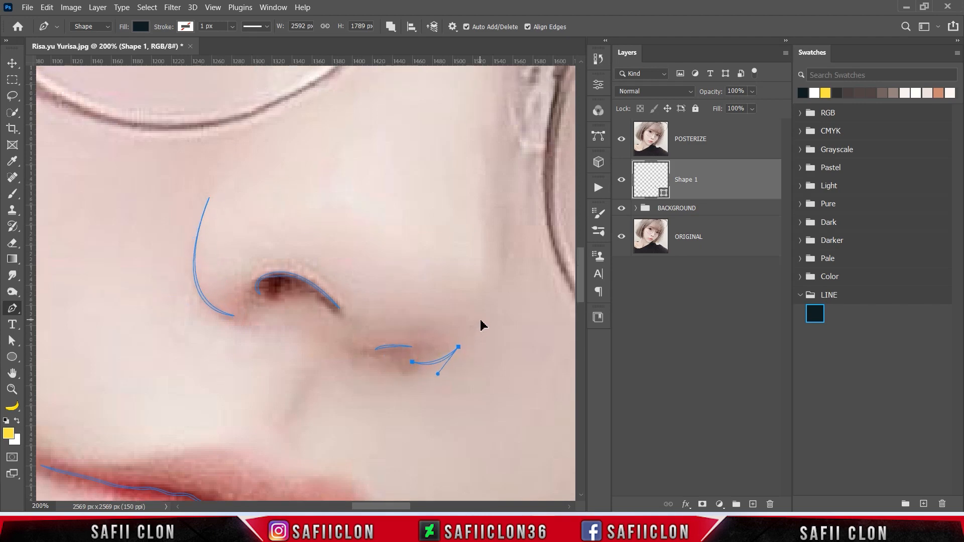
Trace two thin arcs along the upper inner rim of the first lens, one beside the bridge and one below the eyebrow.
{"action": "key", "text": "ctrl+minus"}
{"action": "key", "text": "ctrl+minus"}
{"action": "key", "text": "ctrl+minus"}
{"action": "scroll", "coordinate": [490, 377], "scroll_direction": "up", "scroll_amount": 5}
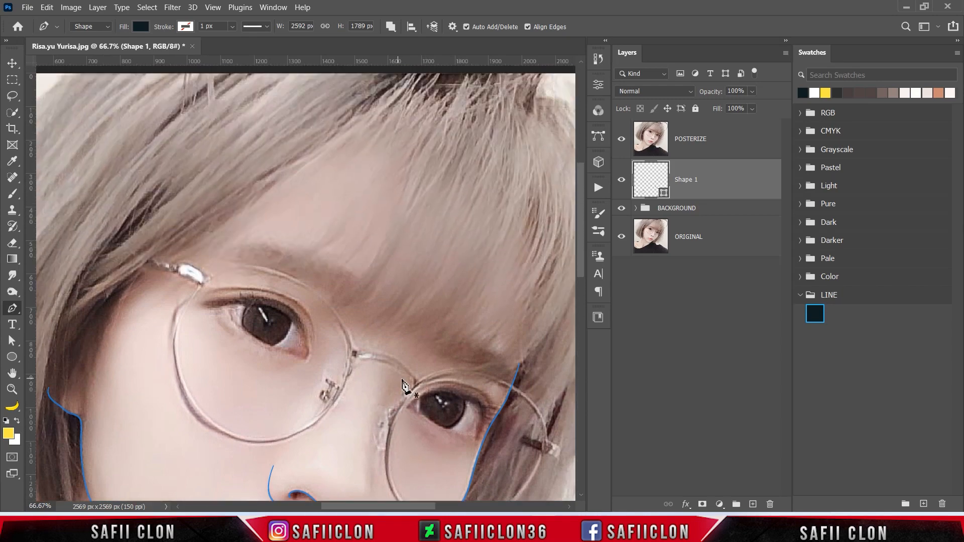
{"action": "key", "text": "ctrl+plus"}
{"action": "key", "text": "ctrl+plus"}
{"action": "scroll", "coordinate": [405, 388], "scroll_direction": "down", "scroll_amount": 3}
{"action": "left_click", "coordinate": [366, 250]}
{"action": "mouse_move", "coordinate": [431, 409]}
{"action": "left_mouse_down"}
{"action": "mouse_move", "coordinate": [430, 503]}
{"action": "mouse_move", "coordinate": [431, 397]}
{"action": "left_mouse_up"}
{"action": "key", "text": "Escape"}
{"action": "key", "text": "ctrl+minus"}
{"action": "left_click_drag", "start_coordinate": [195, 204], "coordinate": [277, 207]}
{"action": "left_click", "coordinate": [318, 244]}
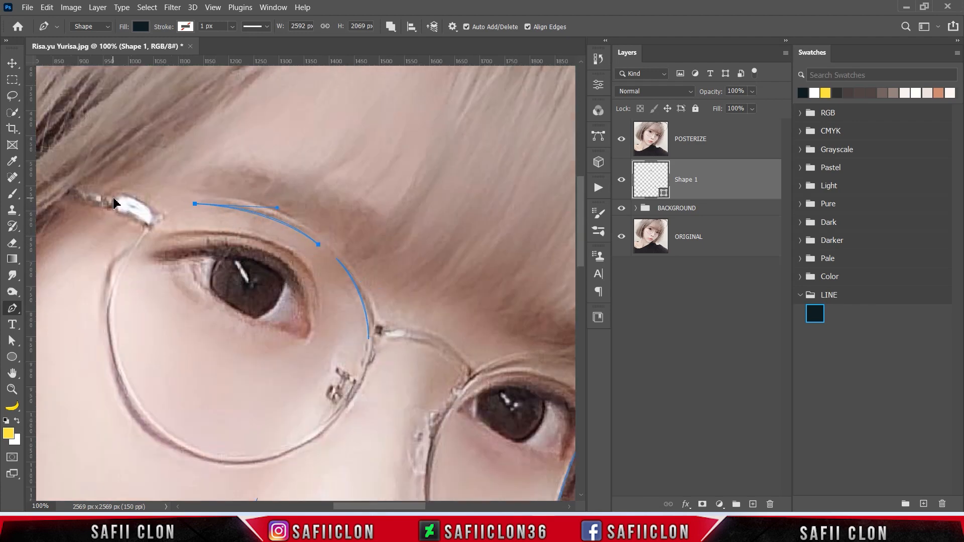
Trace a long thin arc along the first lens's inner rim, from below the hinge to the bottom of the lens.
{"action": "scroll", "coordinate": [141, 292], "scroll_direction": "down", "scroll_amount": 2}
{"action": "left_click", "coordinate": [123, 221]}
{"action": "left_click_drag", "start_coordinate": [240, 406], "coordinate": [401, 427]}
{"action": "scroll", "coordinate": [124, 226], "scroll_direction": "up", "scroll_amount": 3}
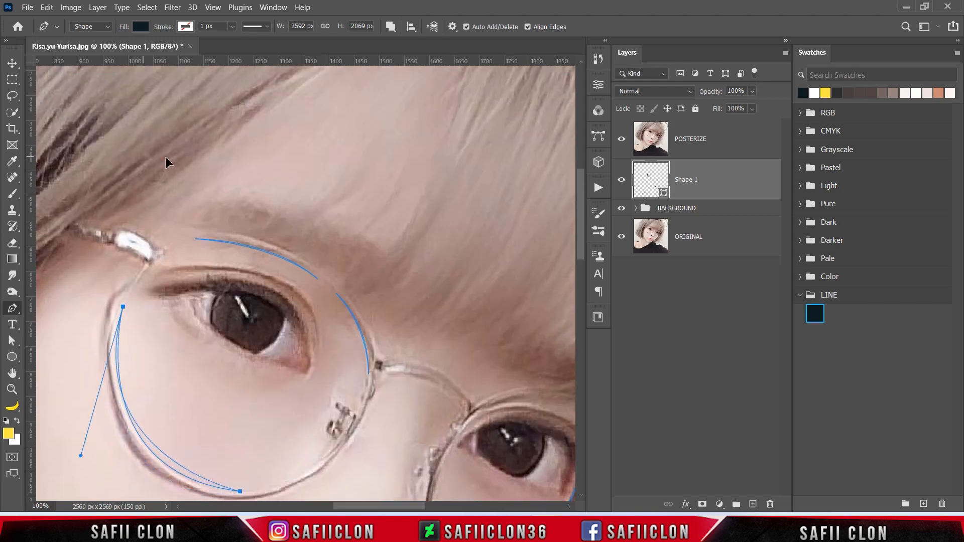
Trace the first lens's lower outer rim with a long arc on the cheek side and a shorter one near the nose pad.
{"action": "scroll", "coordinate": [161, 124], "scroll_direction": "down", "scroll_amount": 4}
{"action": "left_click", "coordinate": [106, 229]}
{"action": "left_click_drag", "start_coordinate": [201, 385], "coordinate": [305, 405]}
{"action": "left_click_drag", "start_coordinate": [202, 386], "coordinate": [199, 384]}
{"action": "left_click", "coordinate": [199, 384], "text": "alt"}
{"action": "left_click_drag", "start_coordinate": [105, 229], "coordinate": [110, 80]}
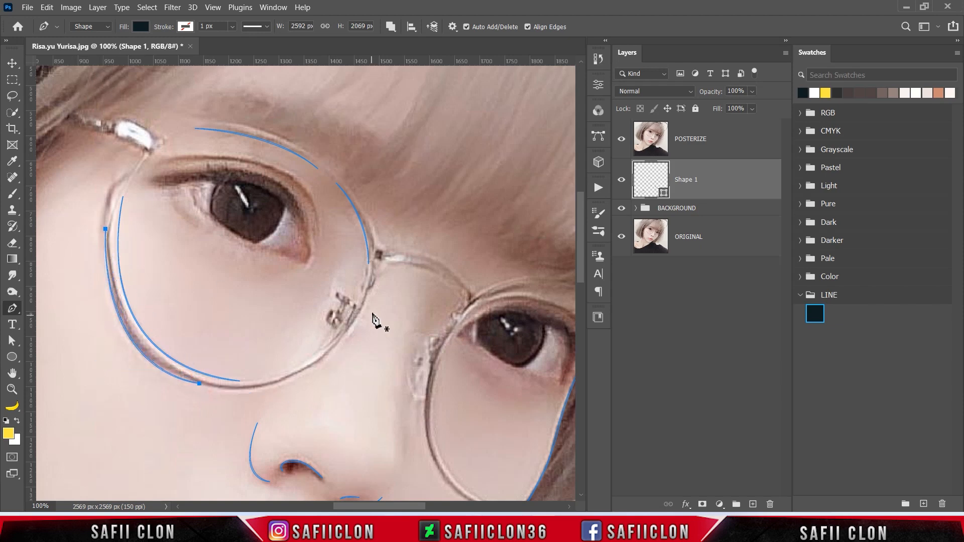
{"action": "left_click", "coordinate": [317, 366]}
{"action": "left_click_drag", "start_coordinate": [371, 290], "coordinate": [387, 245]}
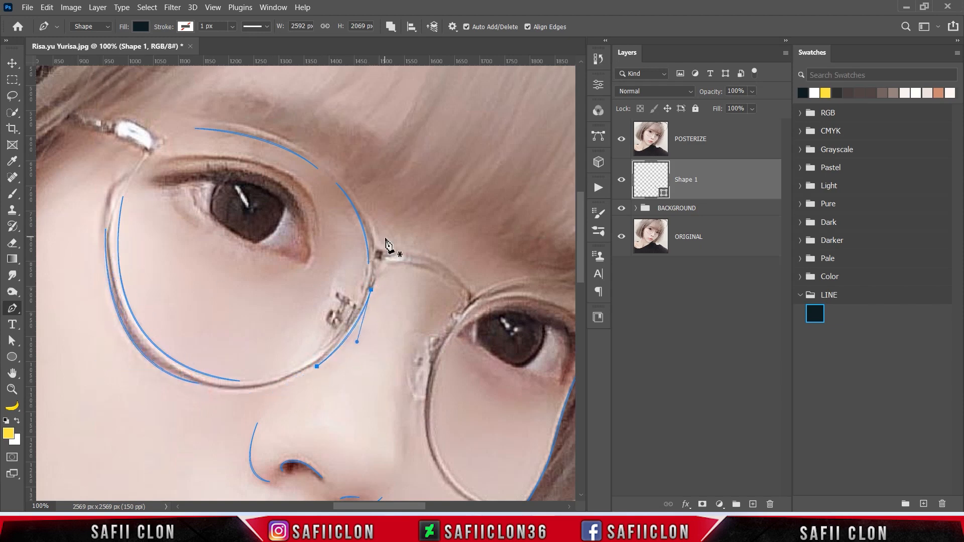
Trace the first lens's upper outer rim with two thin arcs, leaving a gap between them above the eye.
{"action": "scroll", "coordinate": [254, 258], "scroll_direction": "up", "scroll_amount": 3}
{"action": "left_click", "coordinate": [215, 222]}
{"action": "left_click_drag", "start_coordinate": [308, 253], "coordinate": [349, 282]}
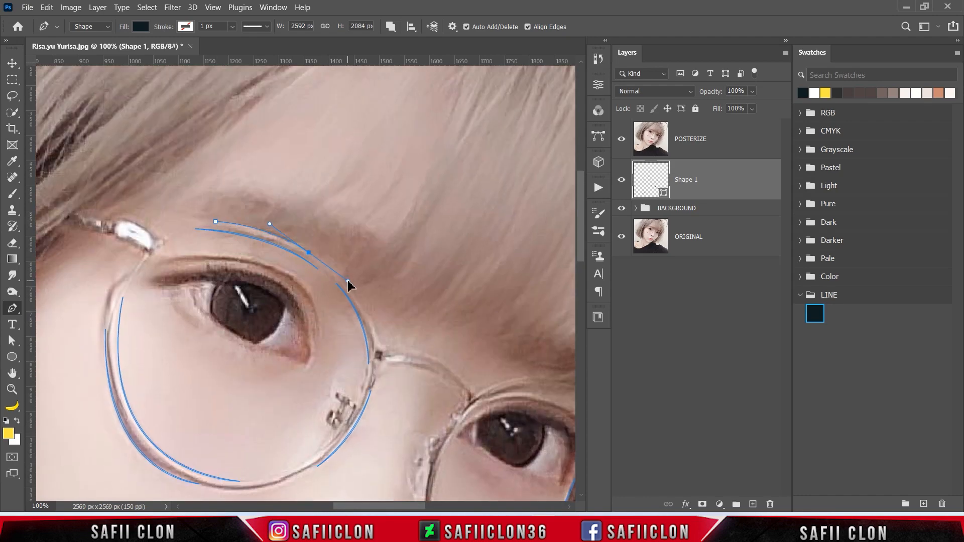
{"action": "left_click", "coordinate": [310, 253], "text": "alt"}
{"action": "scroll", "coordinate": [382, 358], "scroll_direction": "down", "scroll_amount": 3}
{"action": "left_click", "coordinate": [337, 173]}
{"action": "left_click_drag", "start_coordinate": [374, 225], "coordinate": [386, 258]}
{"action": "left_click", "coordinate": [375, 226], "text": "alt"}
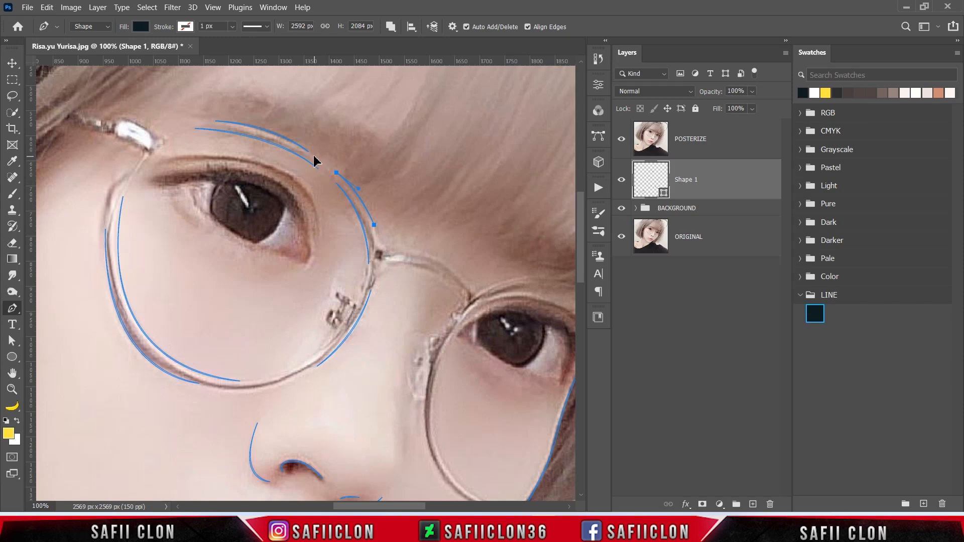
Trace a thin arc along the second lens's outer rim from the nose pad down, checking it with POSTERIZE briefly hidden.
{"action": "scroll", "coordinate": [354, 377], "scroll_direction": "right", "scroll_amount": 3}
{"action": "scroll", "coordinate": [352, 351], "scroll_direction": "down", "scroll_amount": 2}
{"action": "left_click", "coordinate": [318, 266]}
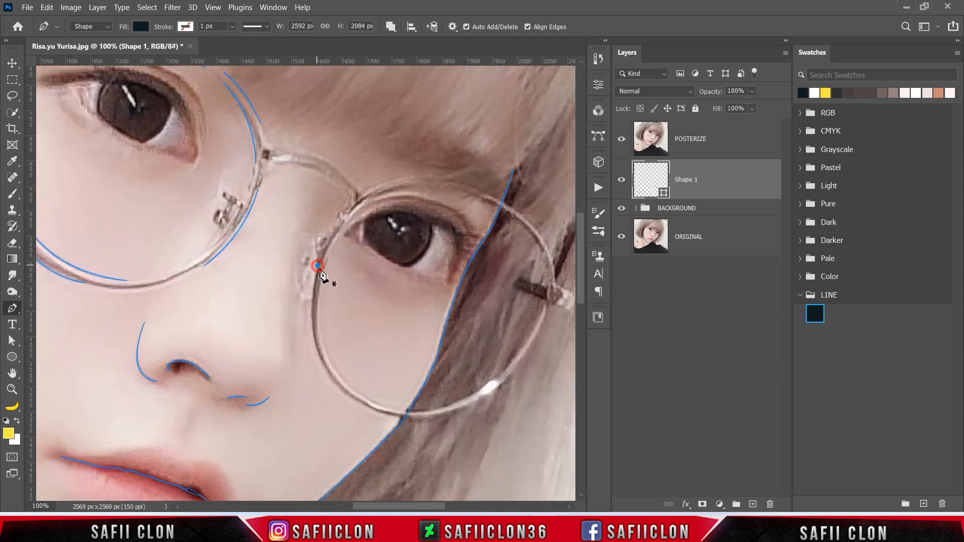
{"action": "scroll", "coordinate": [352, 372], "scroll_direction": "down", "scroll_amount": 1}
{"action": "left_click_drag", "start_coordinate": [350, 367], "coordinate": [377, 388]}
{"action": "left_click_drag", "start_coordinate": [317, 236], "coordinate": [344, 146]}
{"action": "left_click", "coordinate": [621, 139]}
{"action": "left_click", "coordinate": [621, 139]}
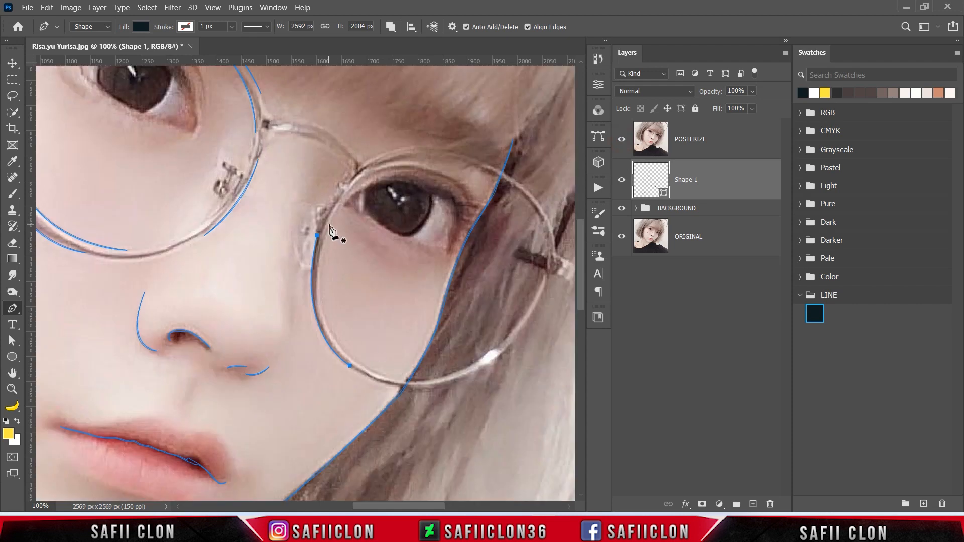
Trace two thin arcs along the second lens's inner rim, one beside the nose pad and one across the bottom.
{"action": "left_click_drag", "start_coordinate": [324, 311], "coordinate": [335, 340]}
{"action": "left_click", "coordinate": [330, 229]}
{"action": "left_click", "coordinate": [357, 361]}
{"action": "left_click", "coordinate": [476, 361]}
{"action": "key", "text": "Escape"}
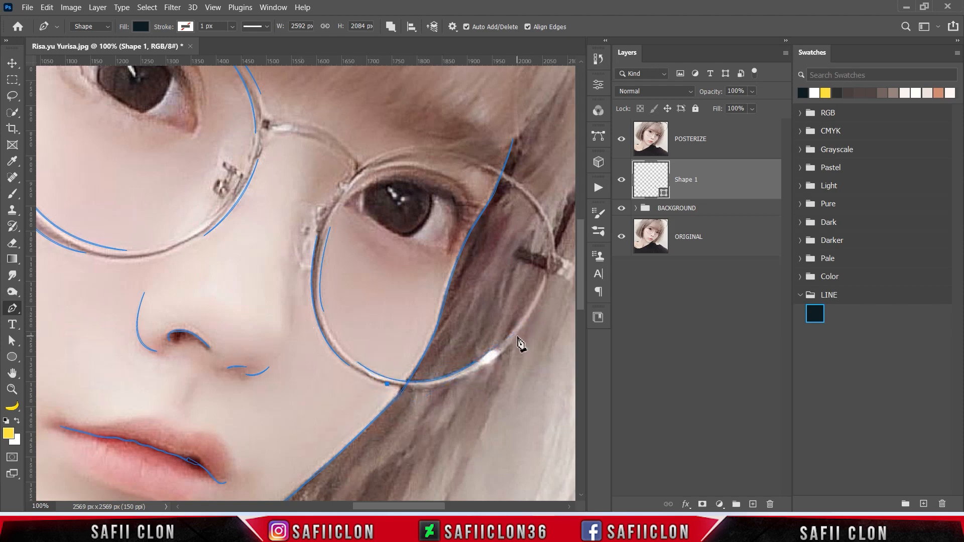
Trace the second lens's lower outer rim across the hair and its upper inner rim above the eye.
{"action": "left_click", "coordinate": [385, 386]}
{"action": "scroll", "coordinate": [295, 365], "scroll_direction": "up", "scroll_amount": 3}
{"action": "scroll", "coordinate": [295, 365], "scroll_direction": "right", "scroll_amount": 5}
{"action": "left_click", "coordinate": [243, 235]}
{"action": "left_click_drag", "start_coordinate": [342, 221], "coordinate": [395, 226]}
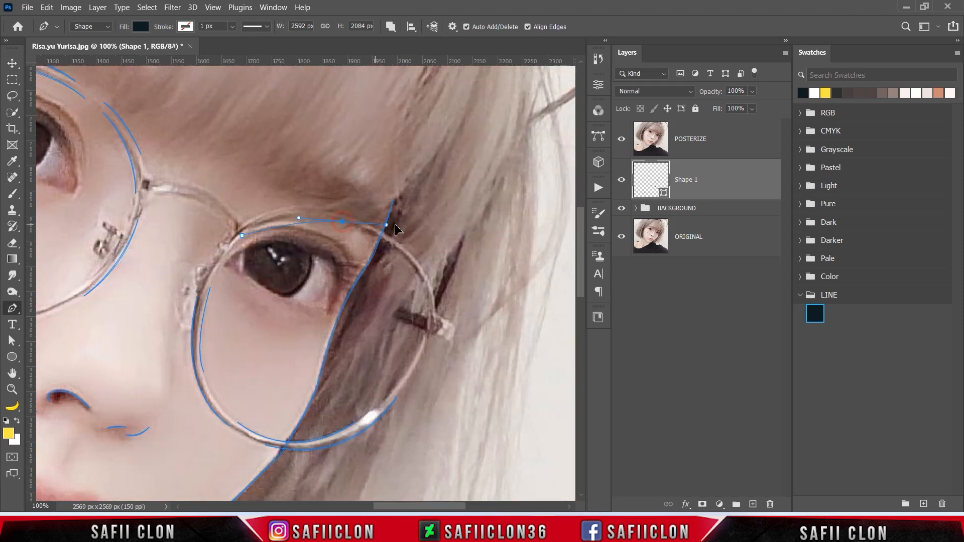
{"action": "left_click", "coordinate": [341, 222]}
Trace the second lens's rim on the hair side and the edges of the dark temple arm behind it.
{"action": "left_click", "coordinate": [425, 271]}
{"action": "left_click", "coordinate": [396, 319]}
{"action": "left_click", "coordinate": [425, 331]}
Trace the curved bridge between the lenses and the second lens's upper outer rim starting at the bridge.
{"action": "scroll", "coordinate": [295, 394], "scroll_direction": "left", "scroll_amount": 5}
{"action": "left_click_drag", "start_coordinate": [286, 193], "coordinate": [348, 197]}
{"action": "left_click", "coordinate": [363, 233]}
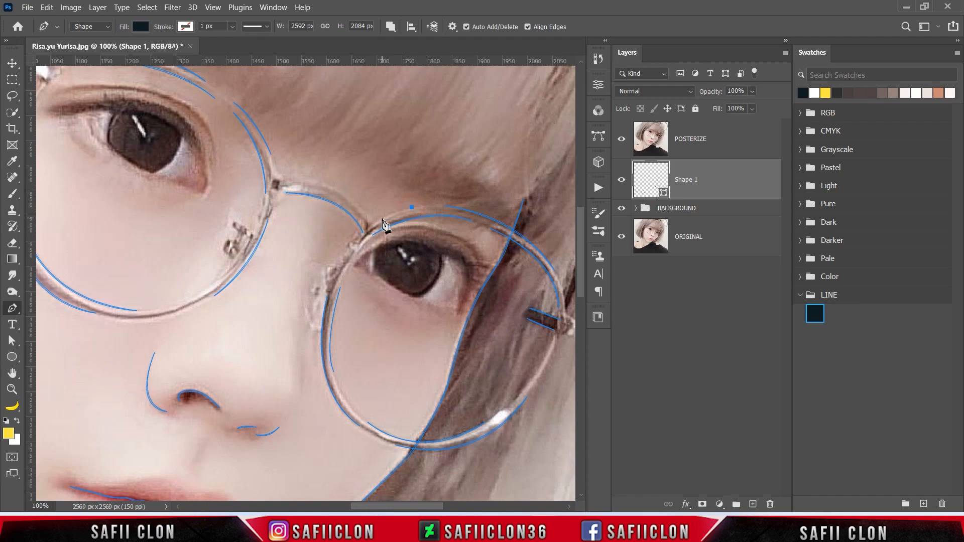
{"action": "left_click_drag", "start_coordinate": [363, 232], "coordinate": [445, 206]}
Trace the lower and upper edges of the first lens's metal hinge and the short rim segment just below it.
{"action": "scroll", "coordinate": [183, 232], "scroll_direction": "left", "scroll_amount": 10}
{"action": "scroll", "coordinate": [201, 236], "scroll_direction": "up", "scroll_amount": 6}
{"action": "left_click", "coordinate": [273, 240]}
{"action": "left_click", "coordinate": [301, 250]}
{"action": "left_click", "coordinate": [309, 237]}
{"action": "left_click_drag", "start_coordinate": [291, 223], "coordinate": [280, 220]}
{"action": "key", "text": "ctrl+plus"}
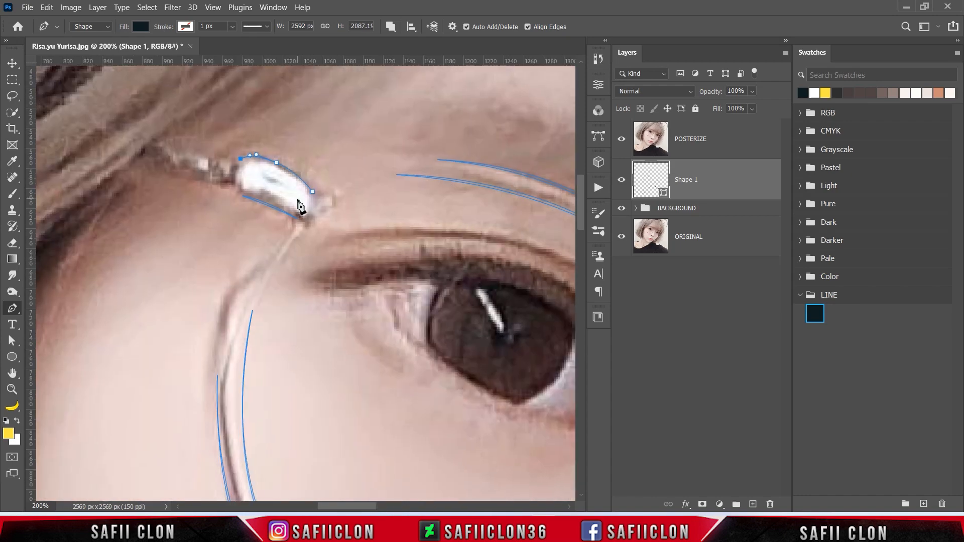
{"action": "left_click", "coordinate": [304, 231]}
{"action": "left_click", "coordinate": [259, 293]}
Trace the first edge of the eyelid crease inside the first lens, from the outer end over the eye toward the inner corner.
{"action": "scroll", "coordinate": [397, 276], "scroll_direction": "down", "scroll_amount": 2}
{"action": "key", "text": "ctrl+minus"}
{"action": "left_click", "coordinate": [313, 229]}
{"action": "left_click", "coordinate": [430, 235]}
{"action": "left_click", "coordinate": [471, 255]}
{"action": "left_click_drag", "start_coordinate": [477, 311], "coordinate": [480, 339]}
{"action": "left_click", "coordinate": [477, 311], "text": "alt"}
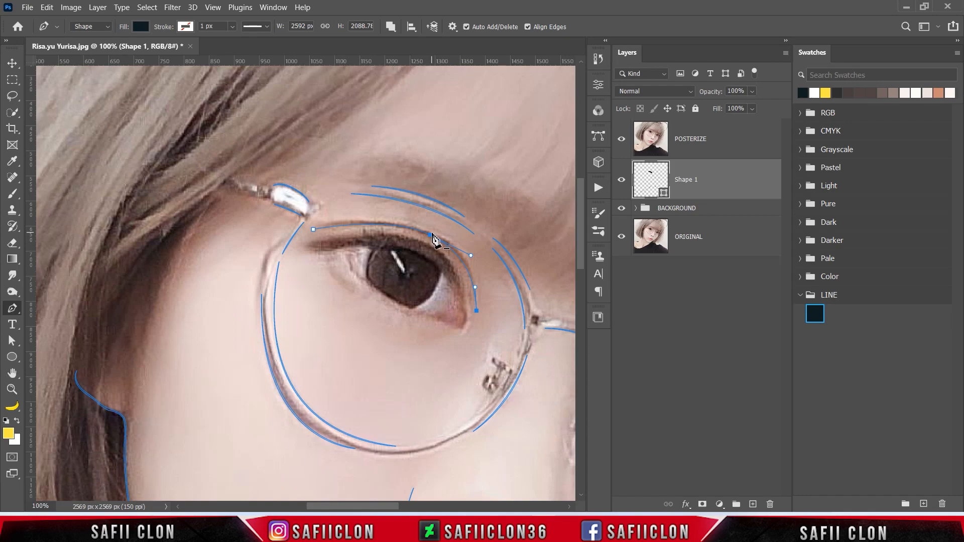
Trace the eyelid crease's return edge to its outer end and adjust the curve so the line stays thin.
{"action": "left_click_drag", "start_coordinate": [432, 235], "coordinate": [380, 203]}
{"action": "scroll", "coordinate": [455, 266], "scroll_direction": "up", "scroll_amount": 3}
{"action": "left_click_drag", "start_coordinate": [405, 186], "coordinate": [311, 146]}
{"action": "left_click_drag", "start_coordinate": [517, 246], "coordinate": [510, 243]}
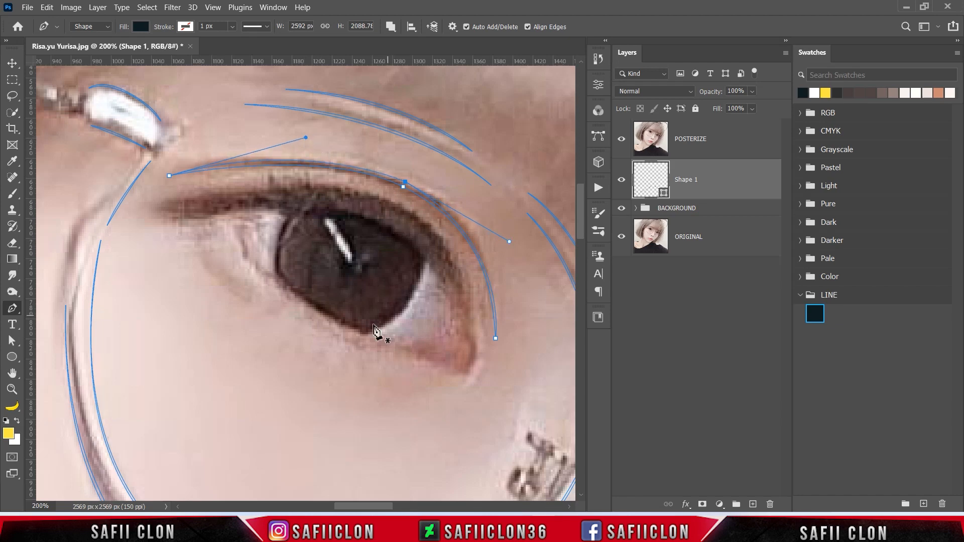
{"action": "left_click", "coordinate": [278, 278]}
{"action": "left_click_drag", "start_coordinate": [371, 338], "coordinate": [429, 366]}
{"action": "key", "text": "ctrl+z"}
{"action": "key", "text": "ctrl+z"}
Outline the eye opening from the lower lid by the iris, around the inner white, under the upper lashes and back along the lower lid.
{"action": "left_click", "coordinate": [396, 335]}
{"action": "left_click_drag", "start_coordinate": [431, 269], "coordinate": [413, 247]}
{"action": "left_click_drag", "start_coordinate": [281, 207], "coordinate": [179, 223]}
{"action": "left_click", "coordinate": [236, 211]}
{"action": "left_click_drag", "start_coordinate": [262, 270], "coordinate": [287, 287]}
{"action": "left_click", "coordinate": [325, 312]}
Trace the first eye outline's return edge from the lower lid by the inner white up to its pointed end under the upper lashes.
{"action": "key", "text": "ctrl+plus"}
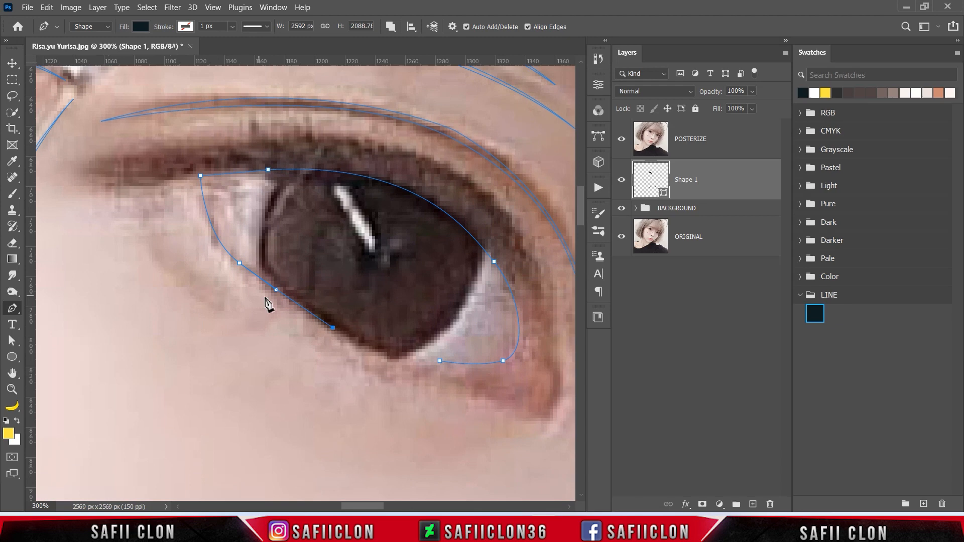
{"action": "left_click_drag", "start_coordinate": [240, 264], "coordinate": [232, 258]}
{"action": "left_click_drag", "start_coordinate": [201, 201], "coordinate": [166, 182]}
{"action": "left_click", "coordinate": [202, 202], "text": "alt"}
{"action": "left_click_drag", "start_coordinate": [194, 176], "coordinate": [223, 248]}
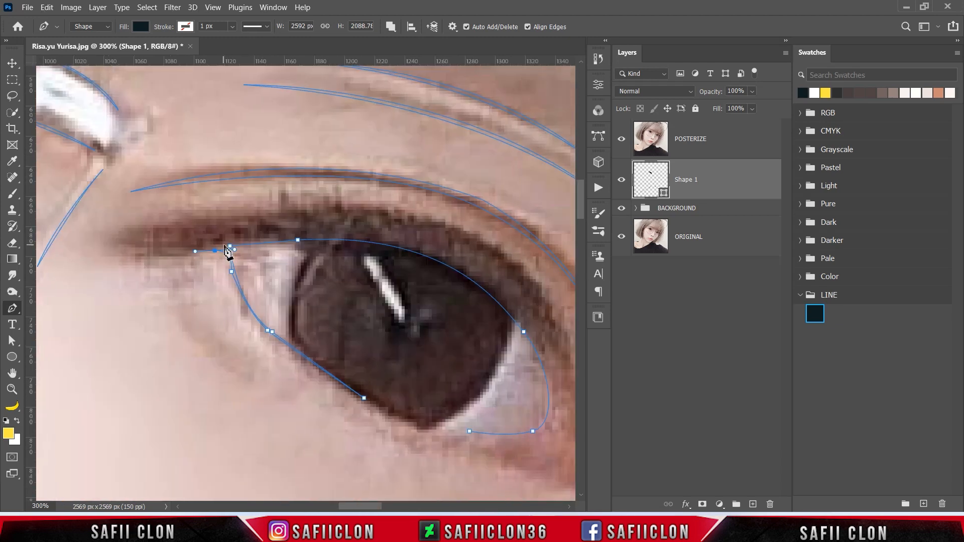
Trace the return edge under the upper lashes and around the eye white, closing the thin outline on the lower lid.
{"action": "left_click_drag", "start_coordinate": [435, 257], "coordinate": [509, 290]}
{"action": "left_click_drag", "start_coordinate": [379, 399], "coordinate": [2, 350]}
{"action": "left_click_drag", "start_coordinate": [173, 336], "coordinate": [183, 373]}
{"action": "left_click_drag", "start_coordinate": [380, 506], "coordinate": [358, 506]}
{"action": "left_click_drag", "start_coordinate": [435, 384], "coordinate": [419, 389]}
{"action": "left_click", "coordinate": [436, 386], "text": "alt"}
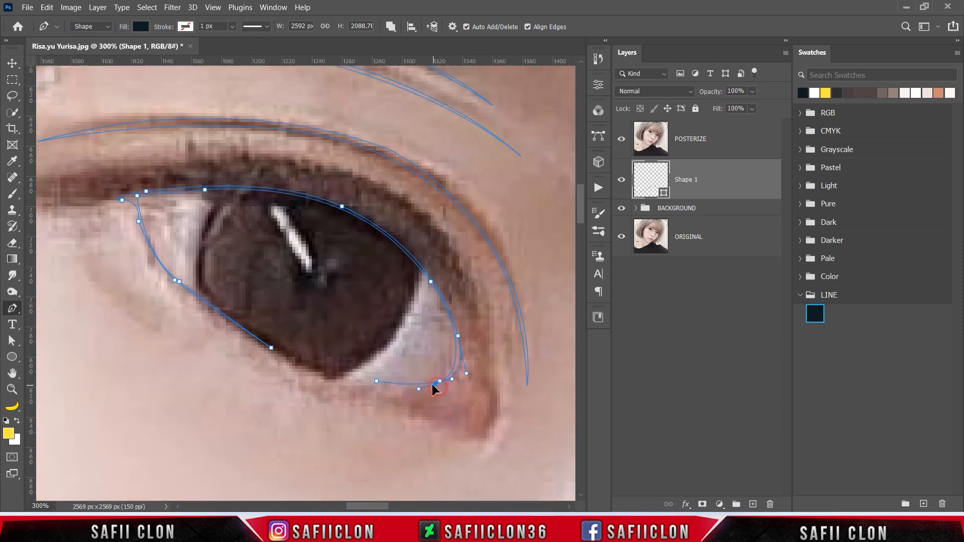
{"action": "left_click", "coordinate": [377, 381]}
{"action": "key", "text": "ctrl+minus"}
{"action": "key", "text": "ctrl+minus"}
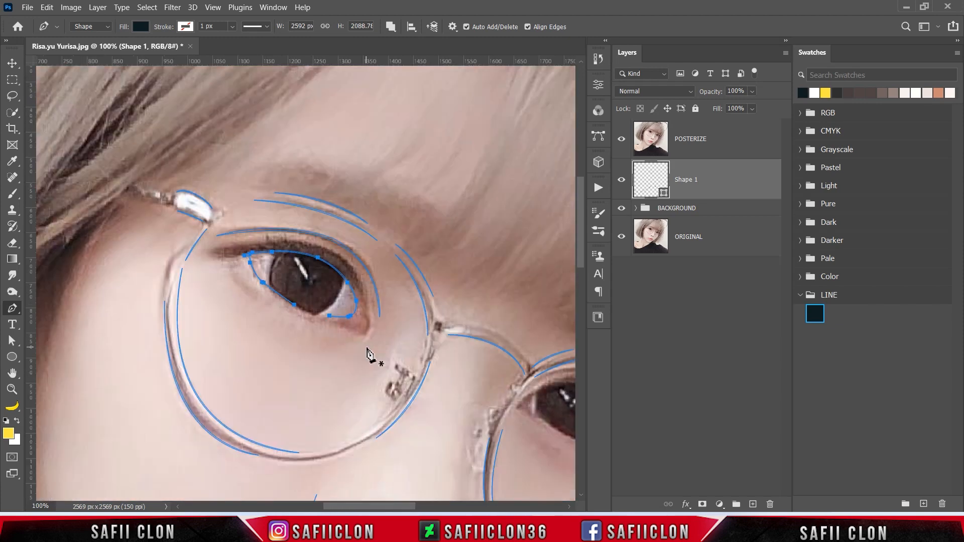
Trace a thin closed line around the first eye's corner nearest the nose, from the lower lid up beside the eye white.
{"action": "key", "text": "ctrl+minus"}
{"action": "key", "text": "ctrl+plus"}
{"action": "key", "text": "ctrl+plus"}
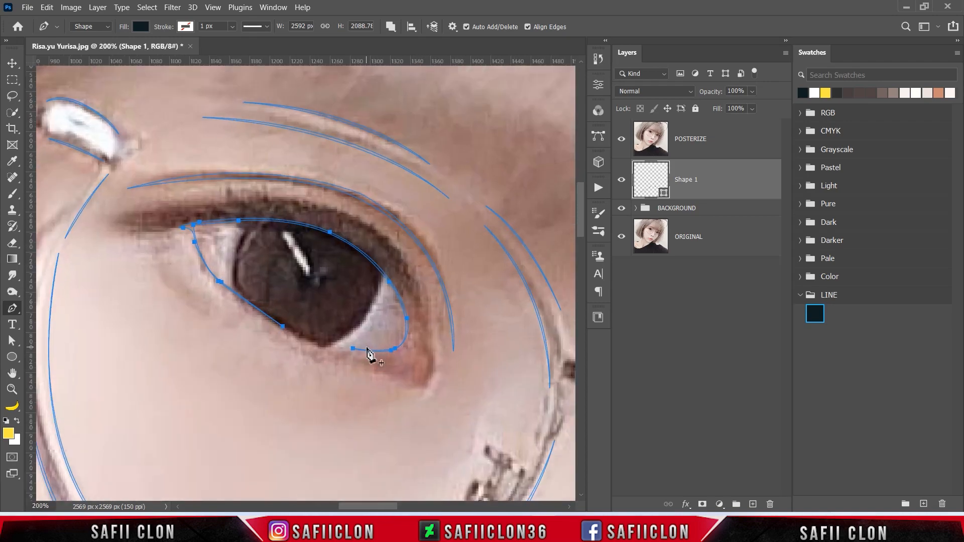
{"action": "left_click", "coordinate": [366, 360]}
{"action": "left_click", "coordinate": [410, 381]}
{"action": "left_click_drag", "start_coordinate": [419, 305], "coordinate": [417, 289]}
{"action": "left_click", "coordinate": [419, 305], "text": "alt"}
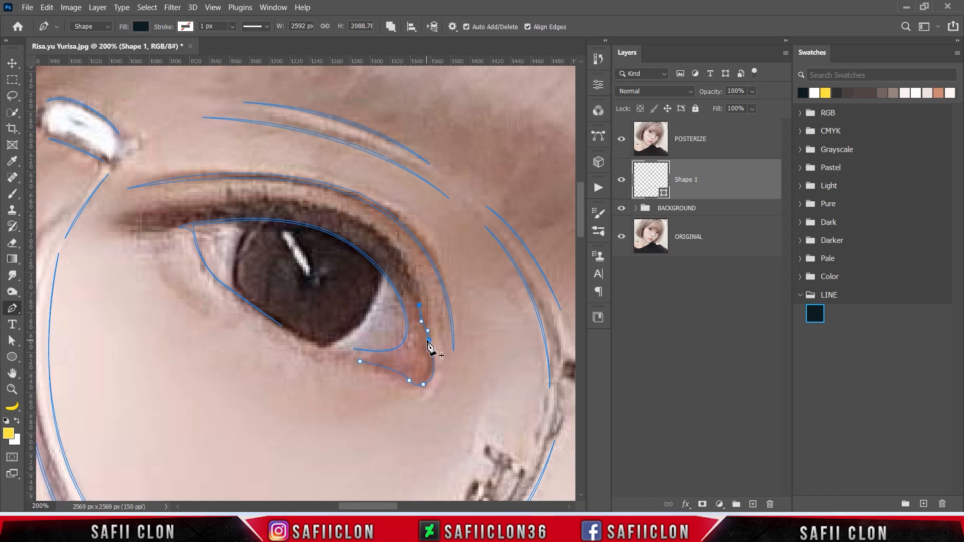
{"action": "left_click", "coordinate": [423, 384], "text": "alt"}
{"action": "left_click", "coordinate": [335, 362], "text": "ctrl"}
Outline the second eye from the lower lid near the nose, under the upper lashes, around the outer white and back along the lower lid.
{"action": "scroll", "coordinate": [313, 368], "scroll_direction": "up", "scroll_amount": 1}
{"action": "scroll", "coordinate": [320, 379], "scroll_direction": "down", "scroll_amount": 6}
{"action": "key", "text": "ctrl+minus"}
{"action": "left_click_drag", "start_coordinate": [384, 507], "coordinate": [430, 506]}
{"action": "key", "text": "ctrl+plus"}
{"action": "scroll", "coordinate": [358, 369], "scroll_direction": "down", "scroll_amount": 6}
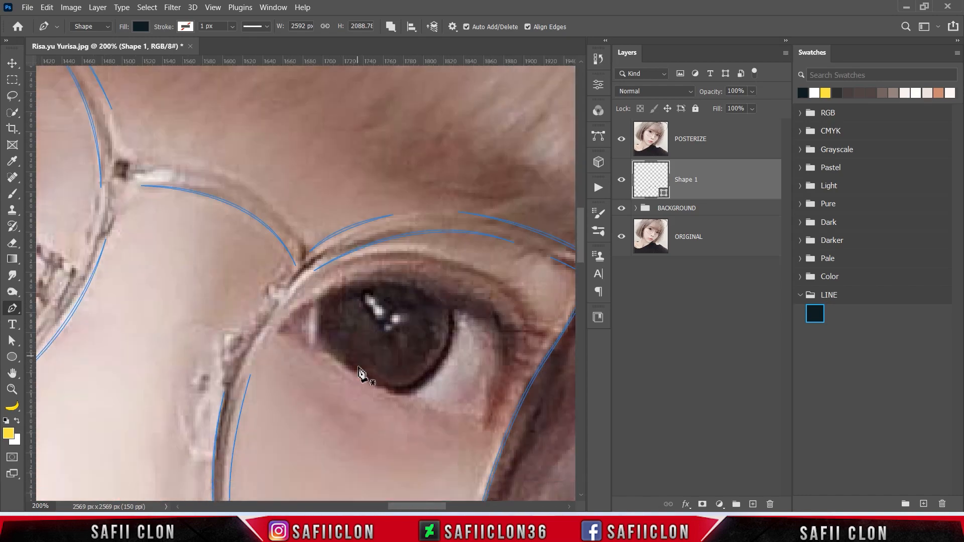
{"action": "left_click", "coordinate": [277, 332]}
{"action": "left_click_drag", "start_coordinate": [300, 306], "coordinate": [314, 295]}
{"action": "left_click_drag", "start_coordinate": [439, 290], "coordinate": [508, 315]}
{"action": "left_click_drag", "start_coordinate": [504, 381], "coordinate": [501, 415]}
{"action": "key", "text": "ctrl+z"}
{"action": "left_click_drag", "start_coordinate": [490, 375], "coordinate": [361, 375]}
{"action": "left_click", "coordinate": [367, 381], "text": "alt"}
Trace the second eye's return edge from the lower lid end along the bottom of the white toward the outer side.
{"action": "key", "text": "ctrl+plus"}
{"action": "left_click_drag", "start_coordinate": [425, 504], "coordinate": [440, 505]}
{"action": "left_click_drag", "start_coordinate": [279, 458], "coordinate": [336, 470]}
{"action": "left_click", "coordinate": [279, 458], "text": "alt"}
{"action": "left_click_drag", "start_coordinate": [373, 439], "coordinate": [411, 395]}
{"action": "left_click", "coordinate": [370, 440], "text": "alt"}
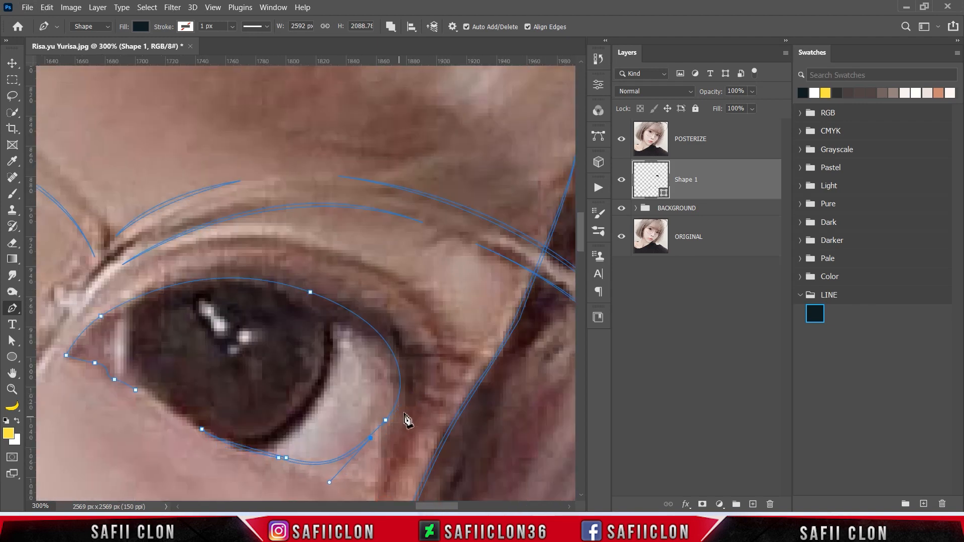
Trace the second eye's return edge up the outer white and under the upper lashes, adjusting it so the line stays thin.
{"action": "left_click", "coordinate": [315, 294]}
{"action": "left_click_drag", "start_coordinate": [310, 293], "coordinate": [309, 303]}
{"action": "left_click_drag", "start_coordinate": [408, 340], "coordinate": [407, 337]}
{"action": "left_click_drag", "start_coordinate": [385, 421], "coordinate": [396, 399]}
{"action": "left_click_drag", "start_coordinate": [370, 438], "coordinate": [395, 396]}
{"action": "mouse_move", "coordinate": [378, 340]}
{"action": "left_mouse_down"}
{"action": "mouse_move", "coordinate": [359, 329]}
{"action": "mouse_move", "coordinate": [377, 344]}
{"action": "left_mouse_up"}
{"action": "left_click_drag", "start_coordinate": [299, 296], "coordinate": [278, 291]}
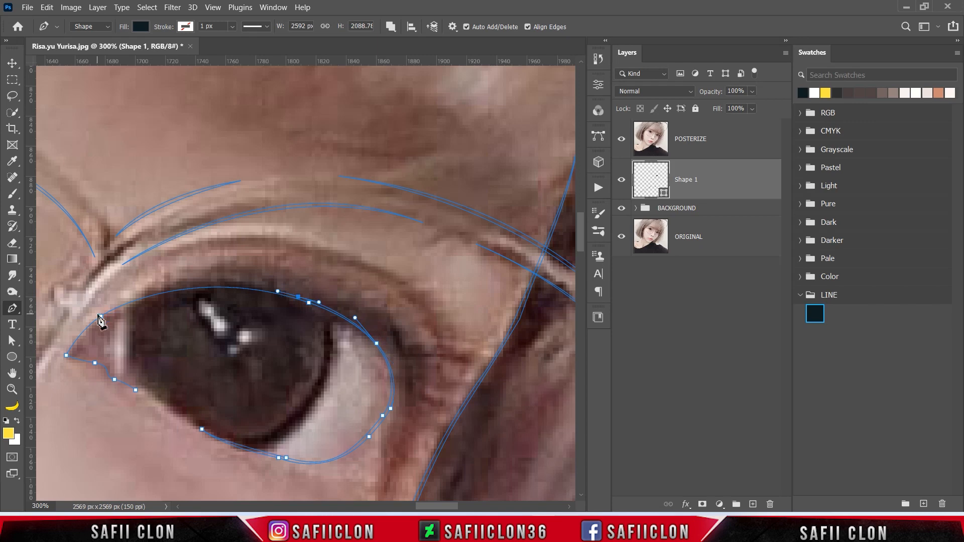
Finish the second eye's thin outline around the corner nearest the nose and check it with the POSTERIZE layer hidden.
{"action": "left_click_drag", "start_coordinate": [98, 315], "coordinate": [124, 366]}
{"action": "left_click", "coordinate": [216, 316], "text": "alt"}
{"action": "left_click", "coordinate": [179, 355], "text": "alt"}
{"action": "left_click_drag", "start_coordinate": [179, 356], "coordinate": [220, 370]}
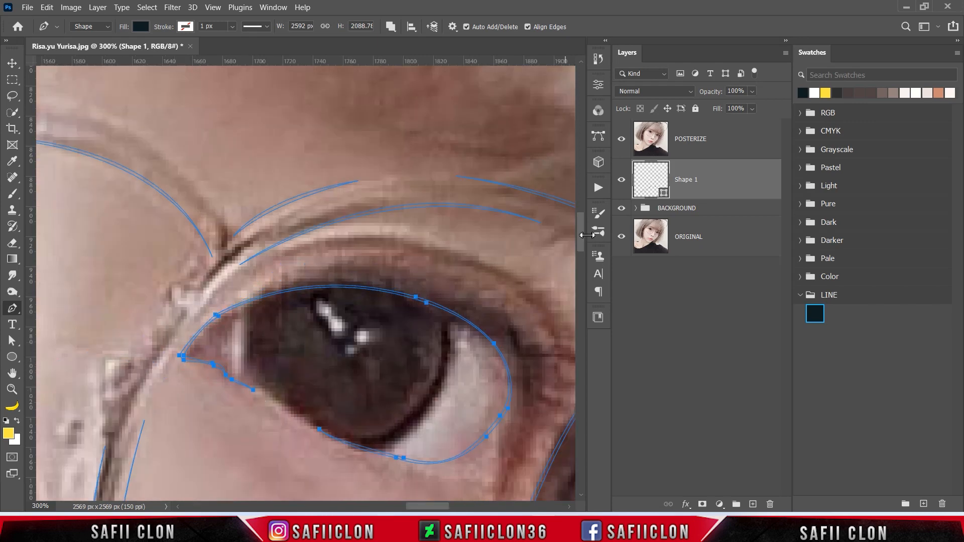
{"action": "left_click", "coordinate": [621, 140]}
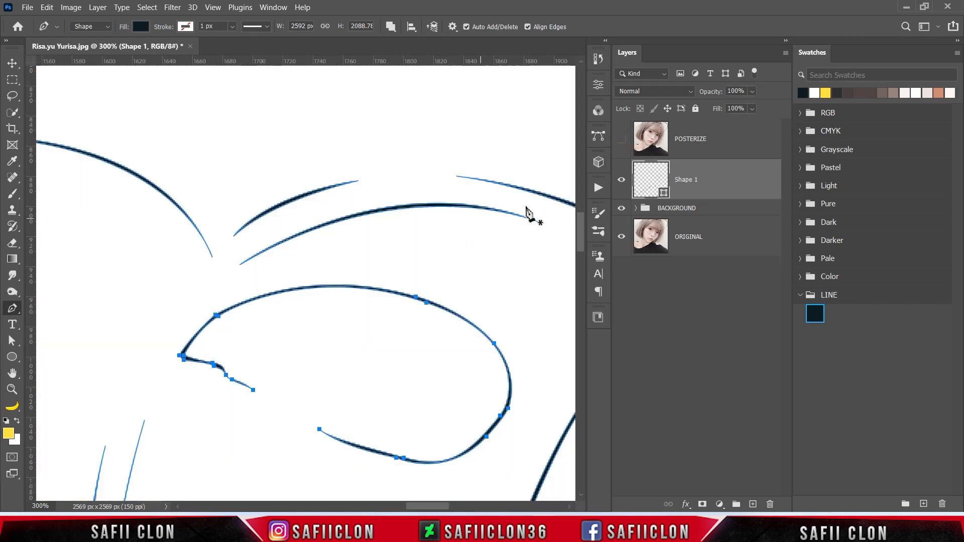
{"action": "left_click", "coordinate": [621, 142]}
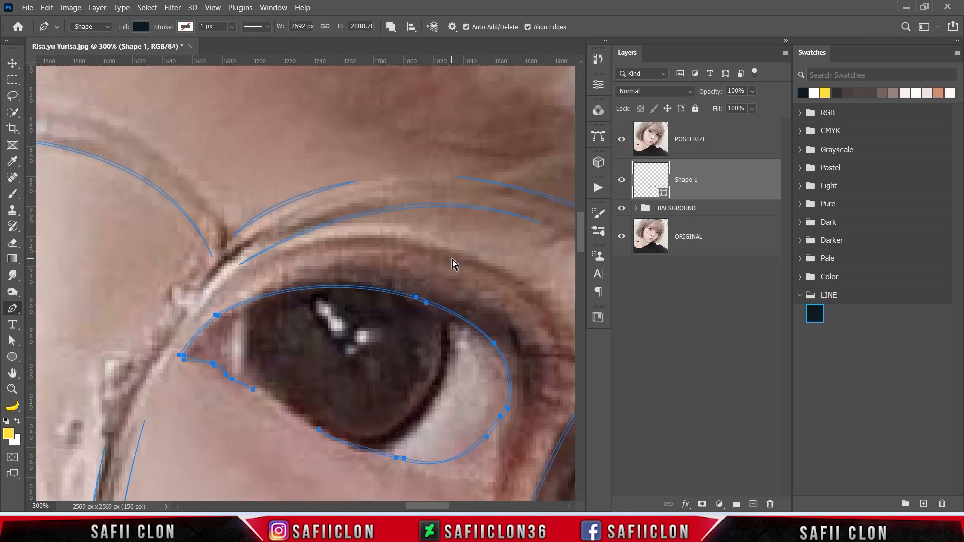
Trace the second eye's eyelid crease as a thin line from the nose side over the eye to its outer end.
{"action": "key", "text": "ctrl+minus"}
{"action": "key", "text": "ctrl+minus"}
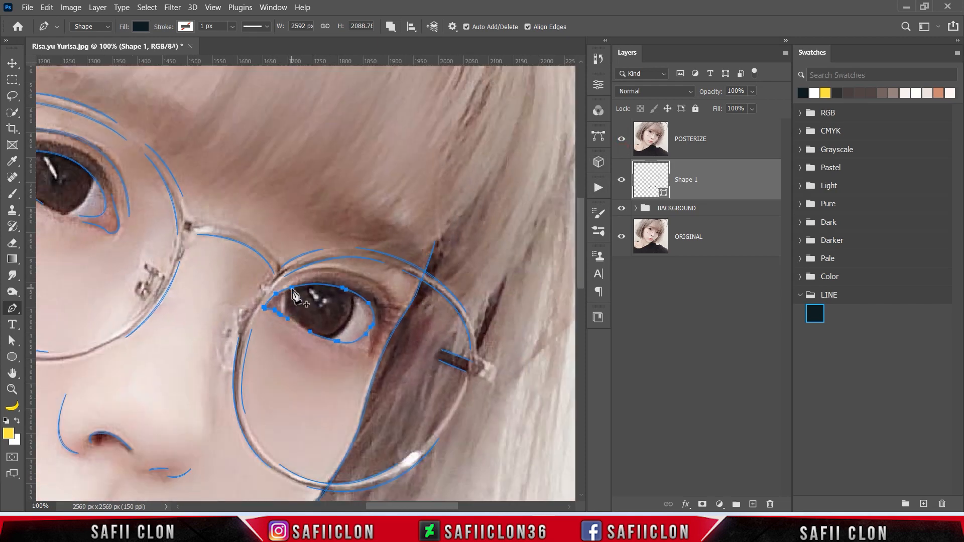
{"action": "left_click", "coordinate": [288, 277]}
{"action": "left_click", "coordinate": [391, 311], "text": "alt"}
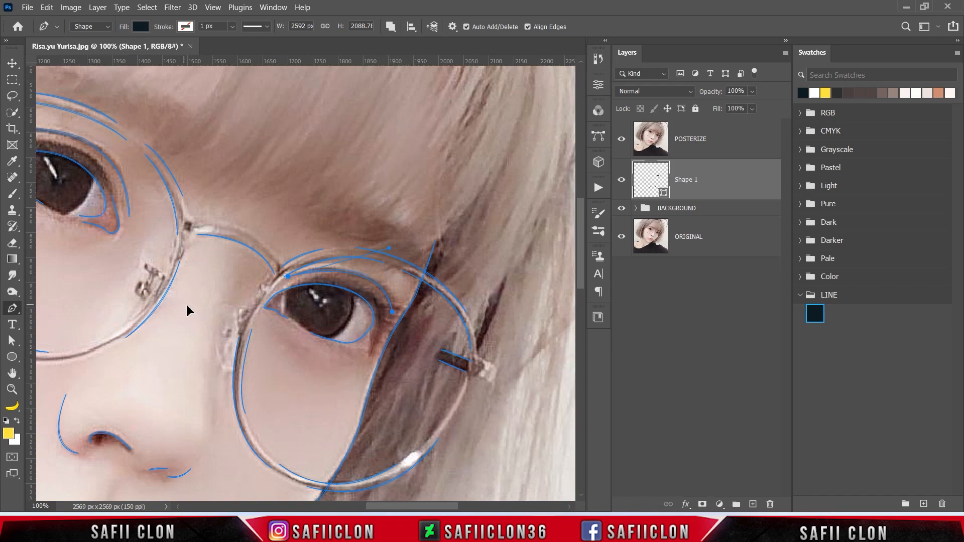
Review the whole line art with the POSTERIZE layer and the path outlines hidden, at overview and closer zoom levels.
{"action": "key", "text": "ctrl+minus"}
{"action": "key", "text": "ctrl+minus"}
{"action": "key", "text": "ctrl+minus"}
{"action": "key", "text": "ctrl+minus"}
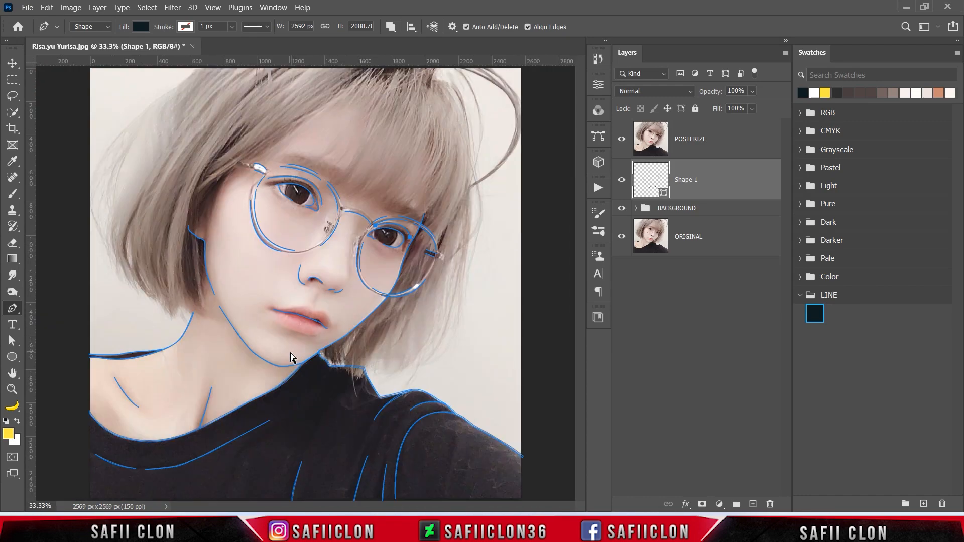
{"action": "left_click", "coordinate": [621, 139]}
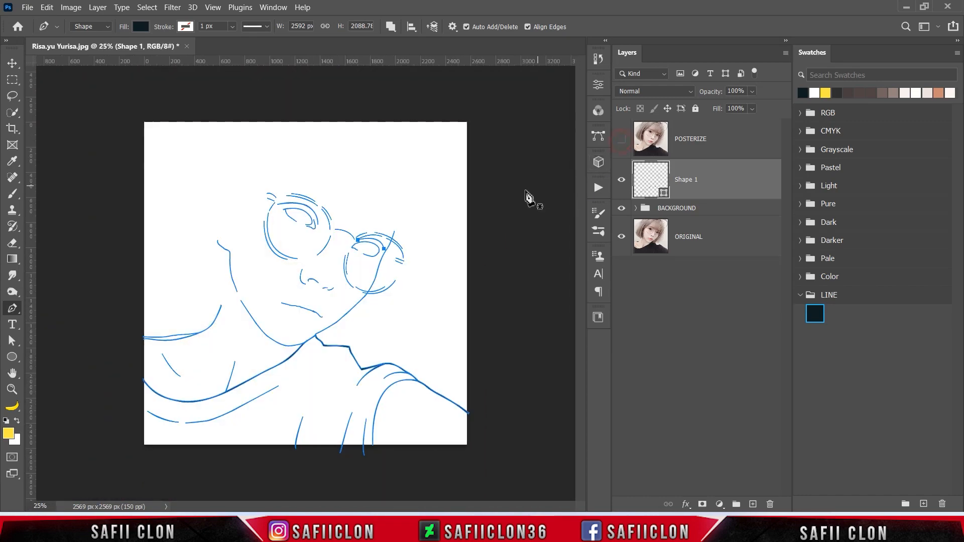
{"action": "key", "text": "Return"}
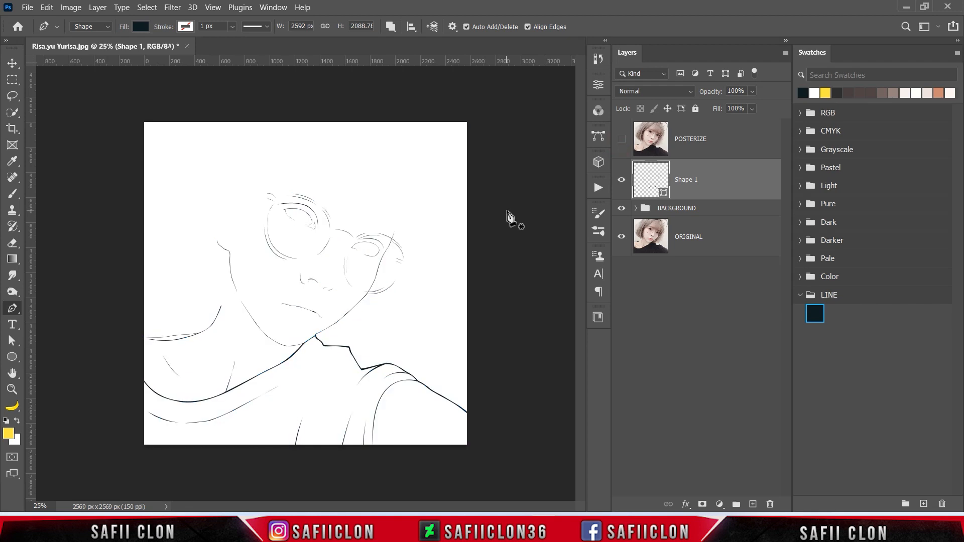
{"action": "key", "text": "ctrl+minus"}
{"action": "key", "text": "ctrl+minus"}
{"action": "key", "text": "ctrl+plus"}
{"action": "key", "text": "ctrl+plus"}
{"action": "key", "text": "ctrl+plus"}
{"action": "key", "text": "ctrl+plus"}
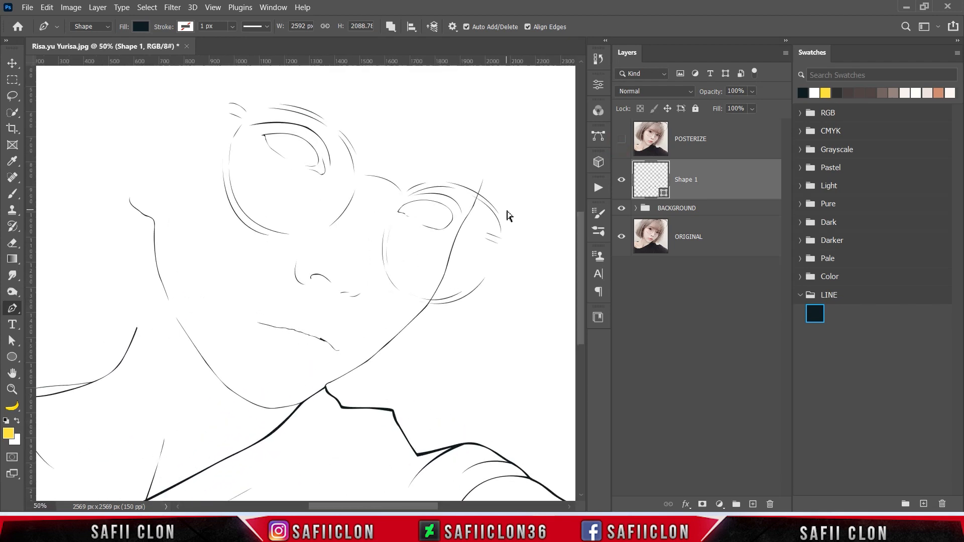
{"action": "key", "text": "ctrl+minus"}
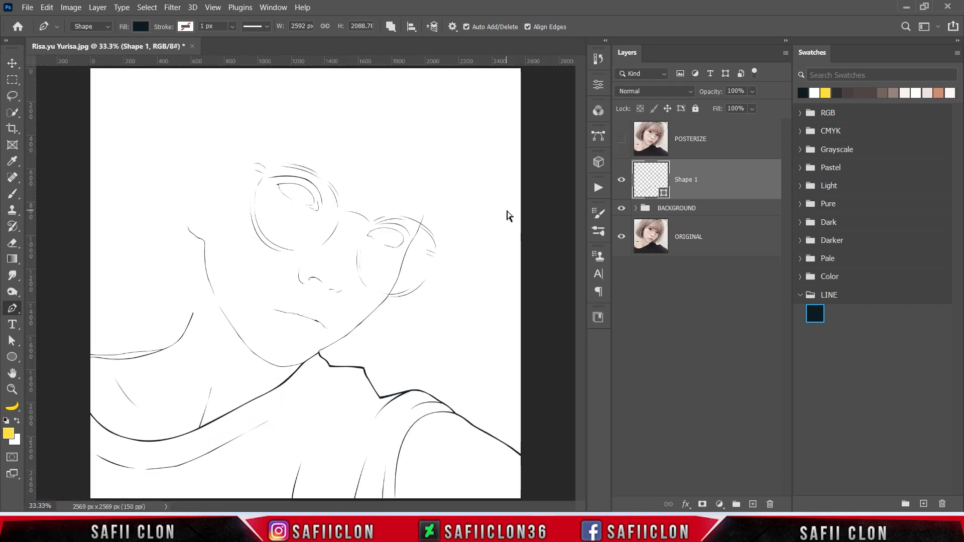
Set the Pen Tool's path operation to New Layer and show the path outlines and the POSTERIZE layer again.
{"action": "key", "text": "ctrl+h"}
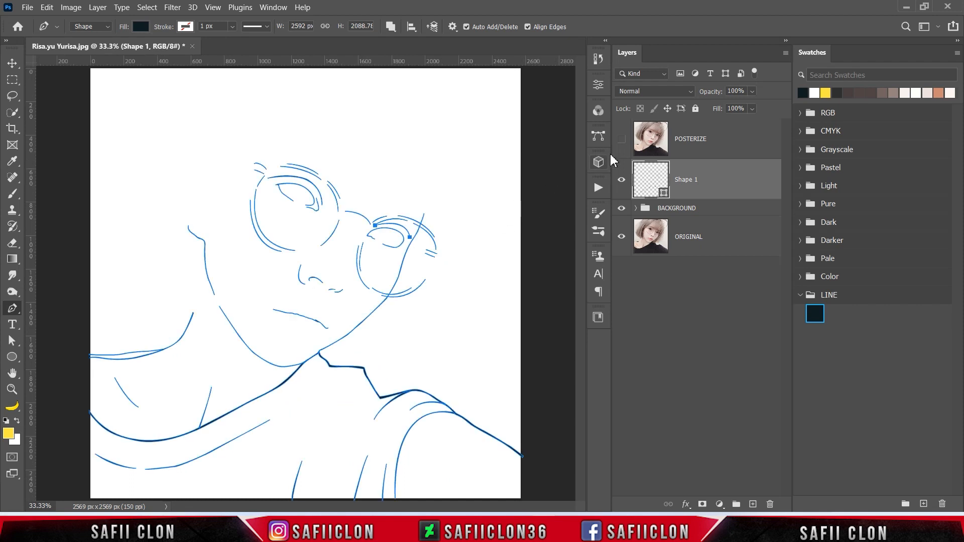
{"action": "left_click", "coordinate": [622, 139]}
{"action": "left_click", "coordinate": [622, 141]}
{"action": "left_click", "coordinate": [391, 27]}
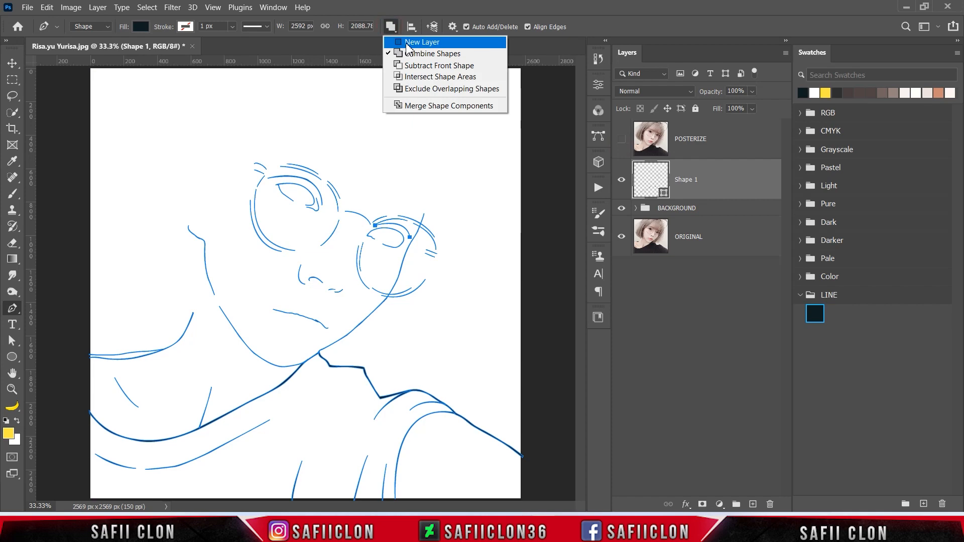
{"action": "left_click", "coordinate": [407, 43]}
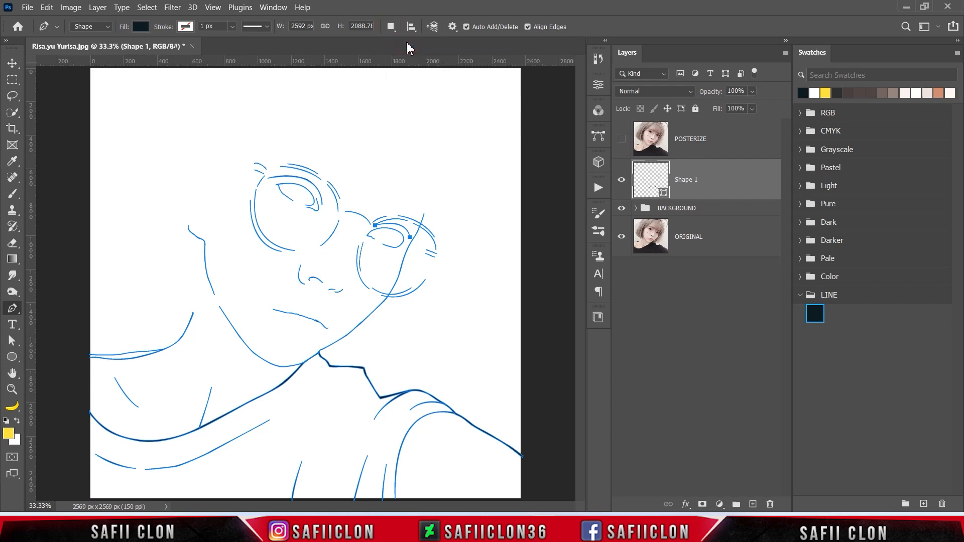
{"action": "left_click", "coordinate": [621, 139]}
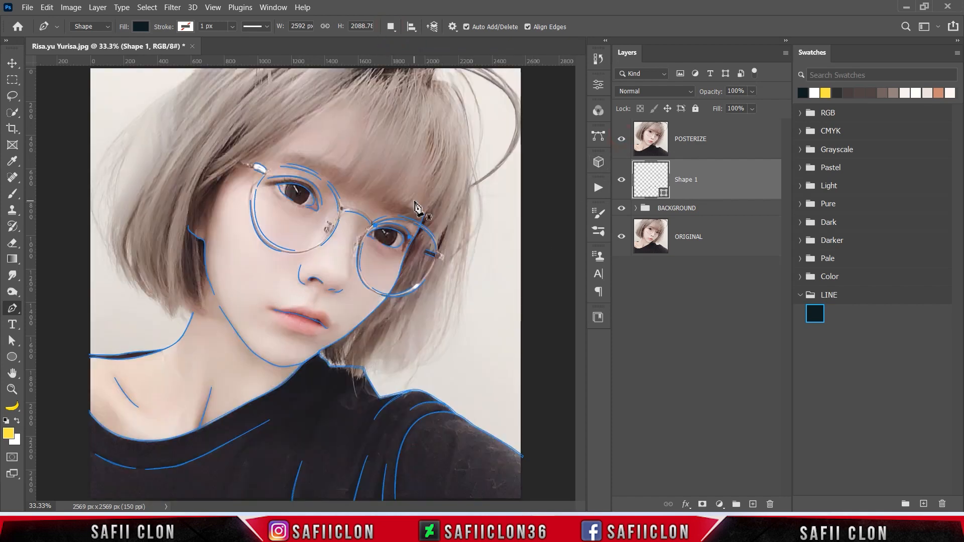
Start a new hair shape just below the earlobe and trace the hair edge down along the cheek.
{"action": "key", "text": "ctrl+plus"}
{"action": "scroll", "coordinate": [405, 170], "scroll_direction": "up", "scroll_amount": 4}
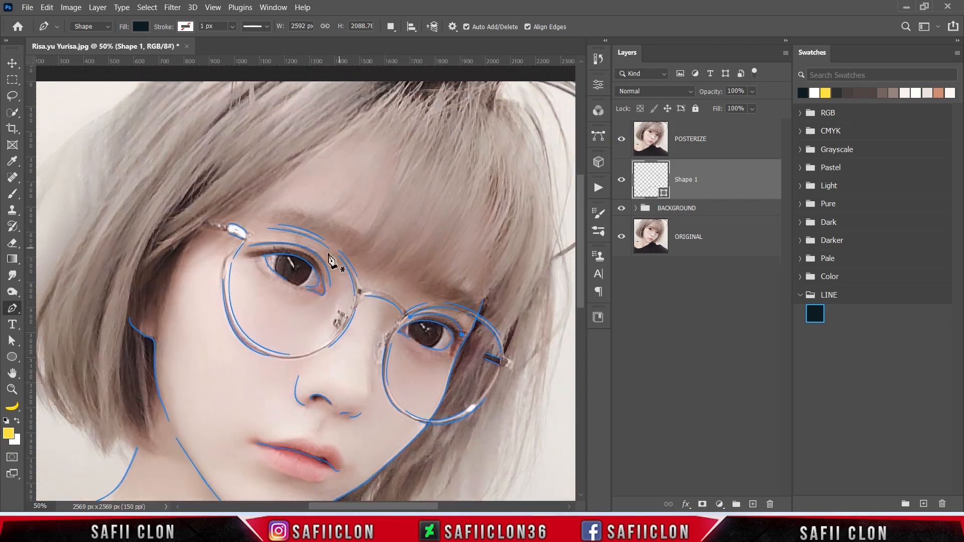
{"action": "left_click_drag", "start_coordinate": [376, 506], "coordinate": [353, 506]}
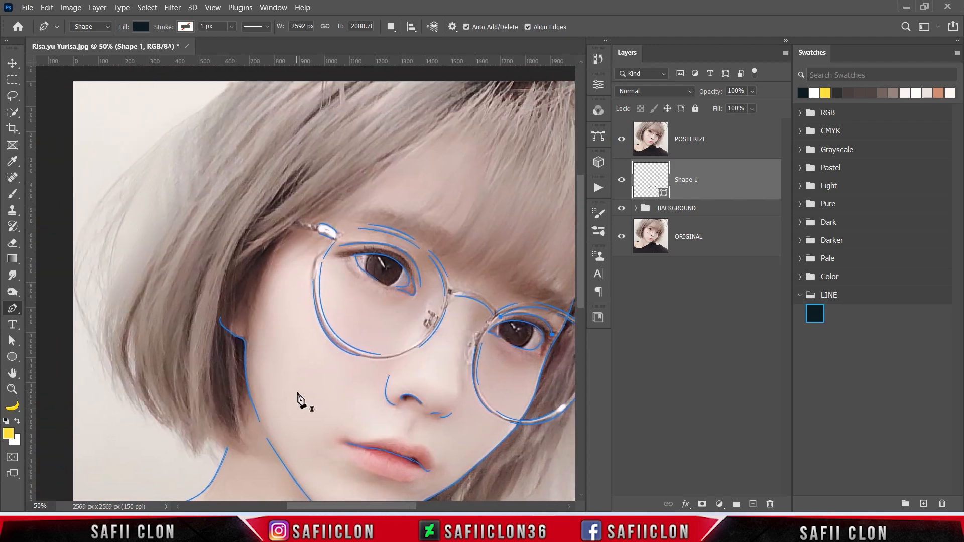
{"action": "key", "text": "ctrl+plus"}
{"action": "scroll", "coordinate": [166, 399], "scroll_direction": "down", "scroll_amount": 3}
{"action": "scroll", "coordinate": [160, 367], "scroll_direction": "down", "scroll_amount": 2}
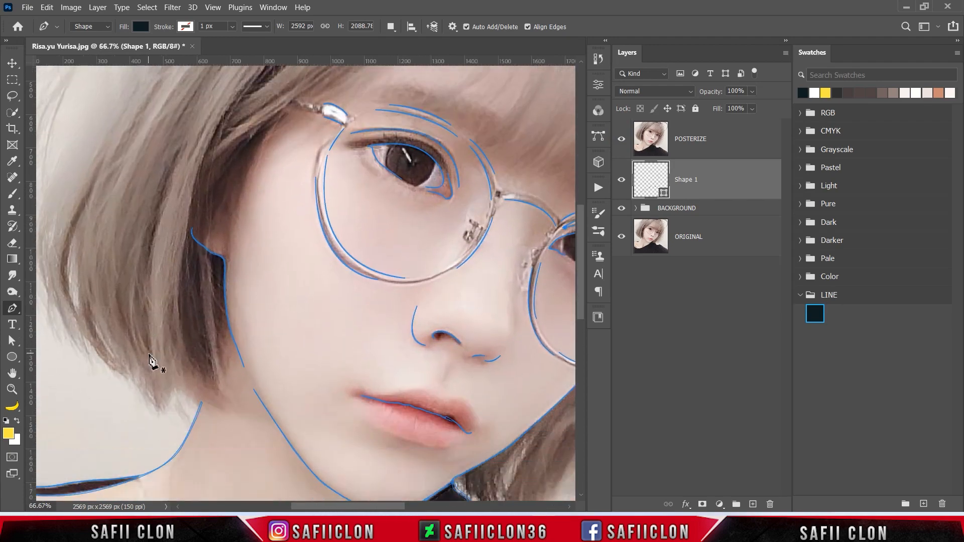
{"action": "key", "text": "Escape"}
{"action": "left_click", "coordinate": [224, 258]}
{"action": "left_click_drag", "start_coordinate": [235, 334], "coordinate": [251, 357]}
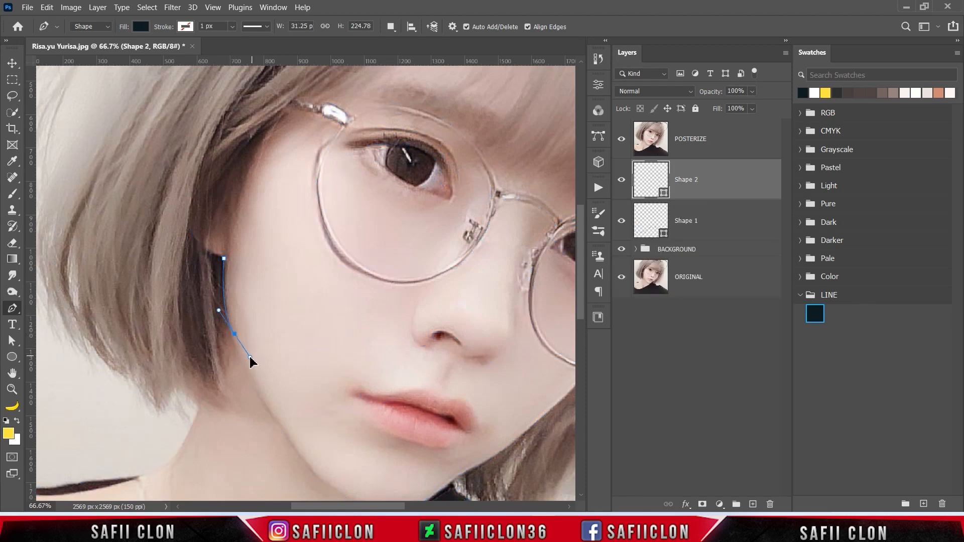
{"action": "left_click", "coordinate": [234, 334], "text": "alt"}
Trace small pointed strand tips along the cheek-side hair edge, continuing down to a longer tip over the neck.
{"action": "left_click", "coordinate": [224, 320]}
{"action": "left_click", "coordinate": [232, 349], "text": "alt"}
{"action": "left_click", "coordinate": [224, 344]}
{"action": "left_click", "coordinate": [219, 334]}
{"action": "left_click_drag", "start_coordinate": [232, 380], "coordinate": [262, 440]}
{"action": "left_click", "coordinate": [233, 381], "text": "alt"}
{"action": "left_click", "coordinate": [218, 365]}
{"action": "left_click", "coordinate": [244, 419], "text": "alt"}
Trace the pointed hair ends over the neck, working from the jaw side toward the back of the bob.
{"action": "key", "text": "ctrl+plus"}
{"action": "scroll", "coordinate": [243, 418], "scroll_direction": "down", "scroll_amount": 3}
{"action": "left_click", "coordinate": [193, 384]}
{"action": "left_click", "coordinate": [216, 411]}
{"action": "left_click", "coordinate": [198, 396]}
{"action": "left_click", "coordinate": [166, 372], "text": "alt"}
{"action": "left_click", "coordinate": [194, 399]}
{"action": "mouse_move", "coordinate": [171, 383]}
{"action": "left_mouse_down"}
{"action": "mouse_move", "coordinate": [157, 362]}
{"action": "mouse_move", "coordinate": [121, 356]}
{"action": "left_mouse_up"}
{"action": "left_click", "coordinate": [194, 401], "text": "alt"}
{"action": "left_click", "coordinate": [172, 387]}
{"action": "left_click", "coordinate": [171, 391]}
{"action": "left_click_drag", "start_coordinate": [153, 397], "coordinate": [160, 407]}
Continue the hair outline with short zigzag strand tips along the bob's bottom edge beside the neck.
{"action": "left_click", "coordinate": [135, 382]}
{"action": "left_click", "coordinate": [137, 390]}
{"action": "left_click", "coordinate": [119, 355]}
{"action": "key", "text": "ctrl+z"}
{"action": "left_click", "coordinate": [130, 379]}
{"action": "left_click", "coordinate": [130, 387]}
{"action": "left_click", "coordinate": [120, 362]}
Trace further jagged strand tips along the bob's bottom edge, from the neck side out over the background.
{"action": "scroll", "coordinate": [161, 409], "scroll_direction": "left", "scroll_amount": 6}
{"action": "mouse_move", "coordinate": [298, 397]}
{"action": "left_mouse_down"}
{"action": "mouse_move", "coordinate": [311, 418]}
{"action": "mouse_move", "coordinate": [290, 425]}
{"action": "left_mouse_up"}
{"action": "left_click", "coordinate": [275, 362]}
{"action": "left_click", "coordinate": [270, 381]}
{"action": "left_click", "coordinate": [270, 391]}
{"action": "left_click", "coordinate": [265, 384]}
{"action": "left_click", "coordinate": [268, 398]}
{"action": "left_click", "coordinate": [259, 375]}
{"action": "left_click", "coordinate": [263, 410]}
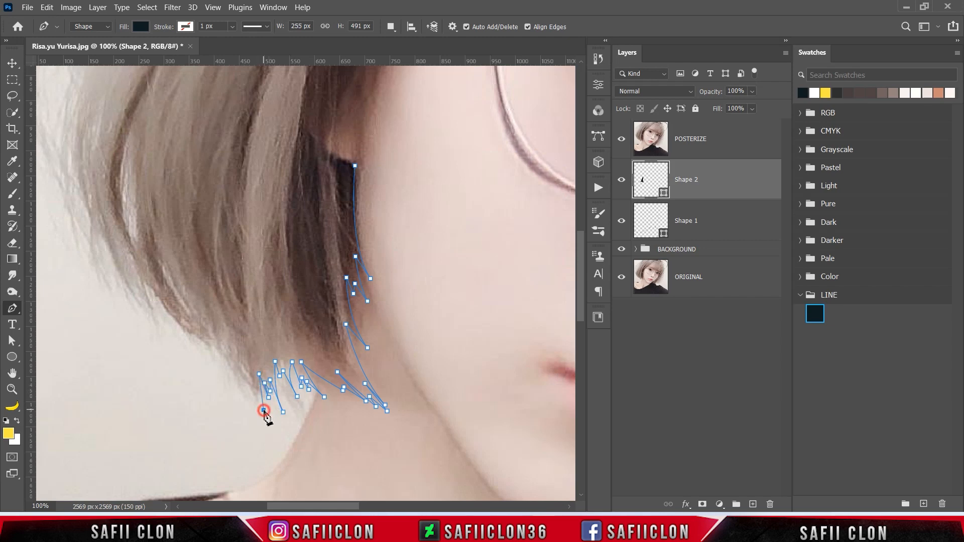
Trace the bob's lower outer edge upward with small strand tips and one longer curved notch into the hair.
{"action": "left_click", "coordinate": [250, 401]}
{"action": "left_click", "coordinate": [246, 386]}
{"action": "left_click", "coordinate": [234, 373]}
{"action": "left_click", "coordinate": [215, 341]}
{"action": "left_click", "coordinate": [205, 326]}
{"action": "left_click_drag", "start_coordinate": [166, 268], "coordinate": [160, 248]}
{"action": "left_click_drag", "start_coordinate": [233, 397], "coordinate": [193, 327]}
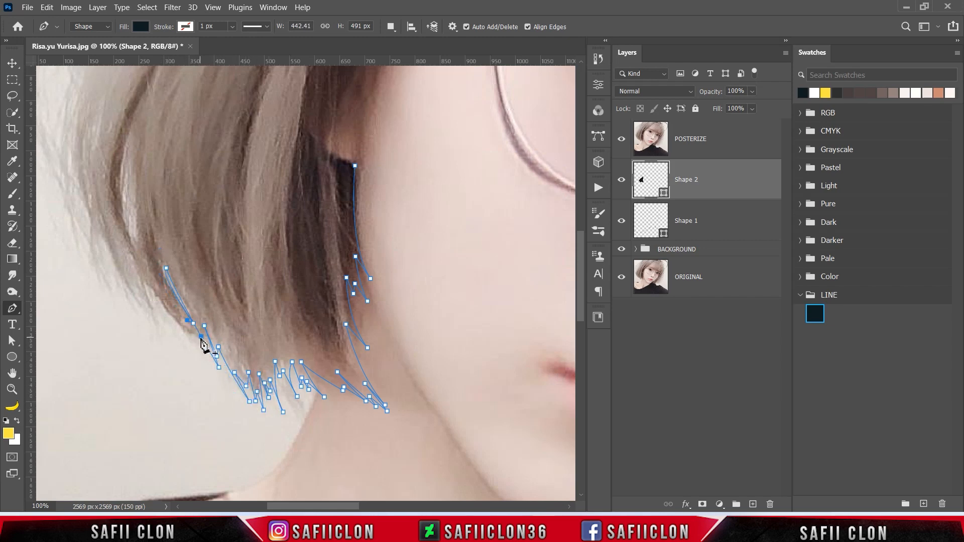
Trace a long narrow notch up into the outer side of the hair and curve back down to a strand tip.
{"action": "scroll", "coordinate": [156, 303], "scroll_direction": "up", "scroll_amount": 2}
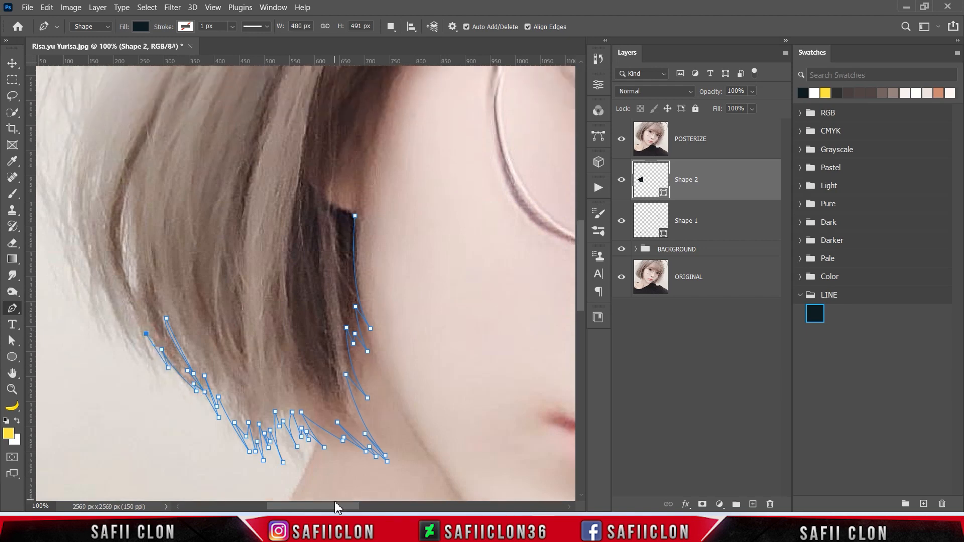
{"action": "scroll", "coordinate": [281, 331], "scroll_direction": "left", "scroll_amount": 5}
{"action": "left_click", "coordinate": [284, 334]}
{"action": "left_click_drag", "start_coordinate": [274, 199], "coordinate": [294, 100]}
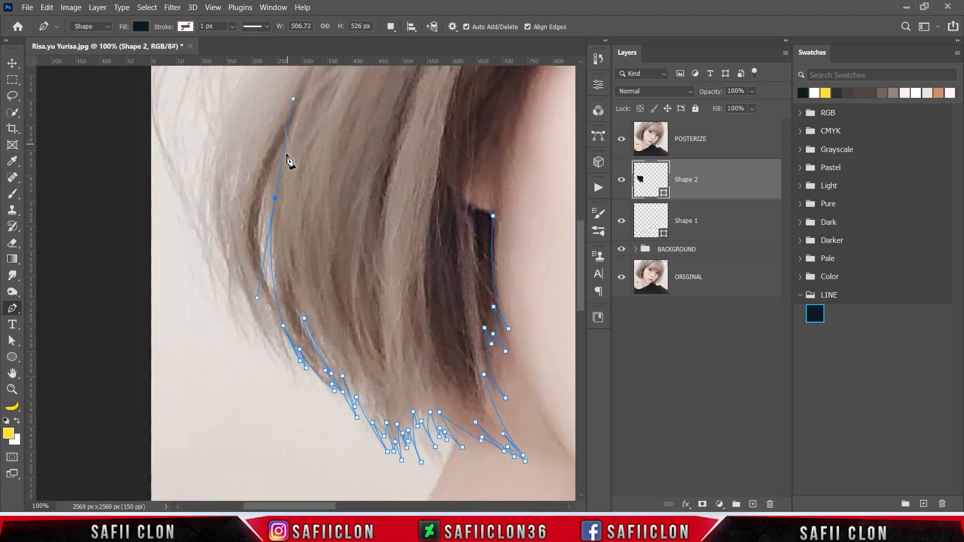
{"action": "left_click_drag", "start_coordinate": [267, 210], "coordinate": [269, 166]}
{"action": "left_click_drag", "start_coordinate": [273, 298], "coordinate": [301, 376]}
Trace more strand tips and narrow notches along the bob's lower outer edge, working upward over the background.
{"action": "left_click", "coordinate": [271, 340]}
{"action": "left_click", "coordinate": [275, 356]}
{"action": "left_click_drag", "start_coordinate": [240, 284], "coordinate": [230, 245]}
{"action": "left_click", "coordinate": [240, 284], "text": "alt"}
{"action": "left_click_drag", "start_coordinate": [265, 351], "coordinate": [281, 368]}
{"action": "left_click_drag", "start_coordinate": [244, 319], "coordinate": [231, 262]}
{"action": "left_click", "coordinate": [246, 336]}
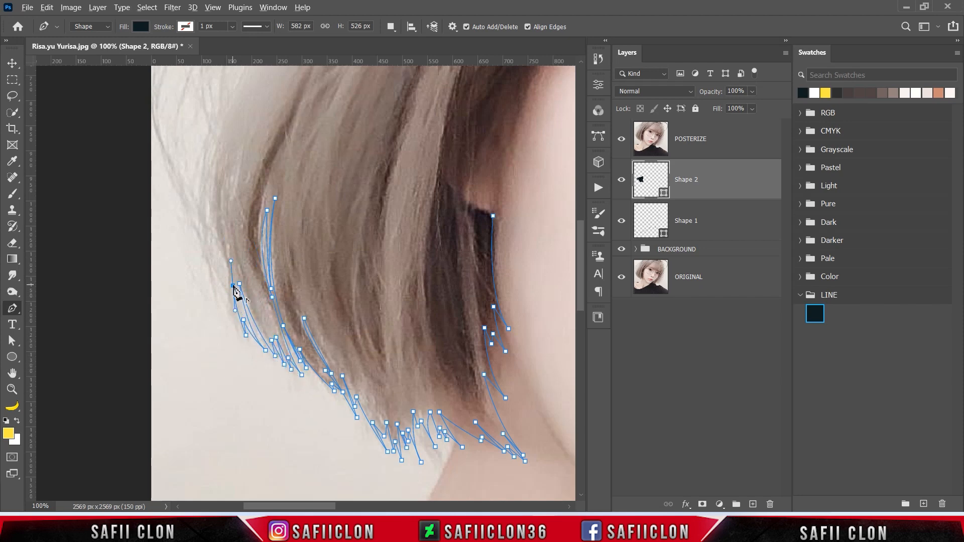
{"action": "left_click", "coordinate": [228, 318]}
Trace long curved strands up the bob's outer side, returning to a lower tip and sweeping up toward the crown.
{"action": "scroll", "coordinate": [242, 332], "scroll_direction": "down", "scroll_amount": 2}
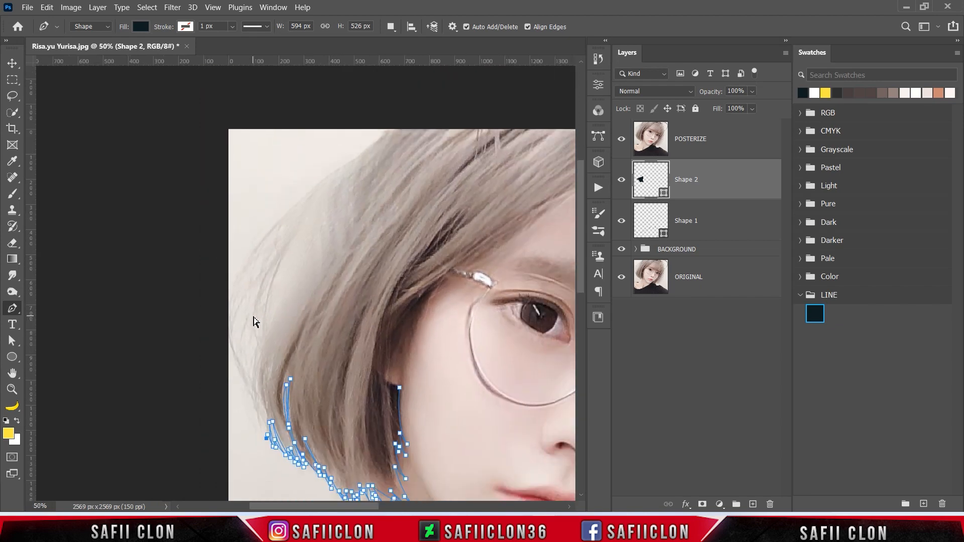
{"action": "scroll", "coordinate": [254, 323], "scroll_direction": "up", "scroll_amount": 1}
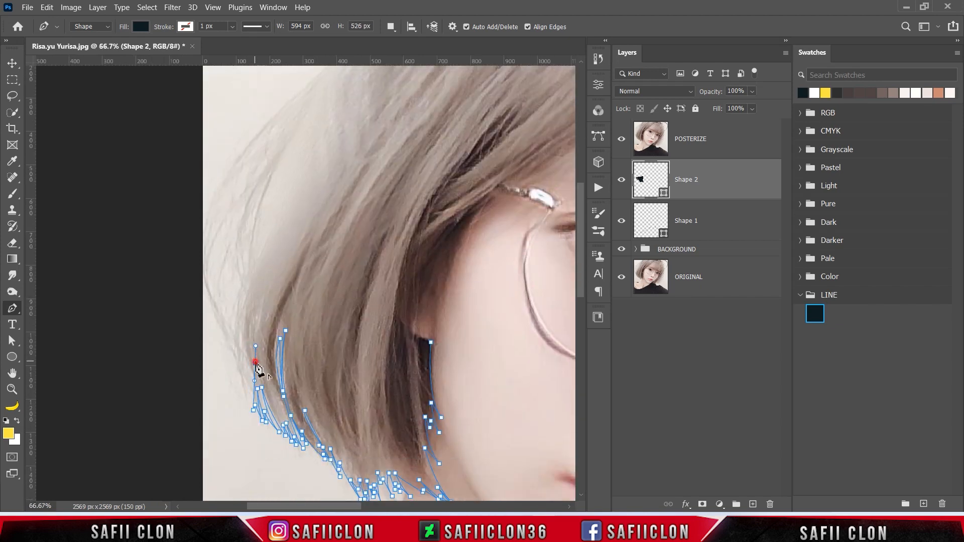
{"action": "left_click_drag", "start_coordinate": [251, 276], "coordinate": [305, 171]}
{"action": "scroll", "coordinate": [252, 424], "scroll_direction": "up", "scroll_amount": 2}
{"action": "scroll", "coordinate": [281, 321], "scroll_direction": "down", "scroll_amount": 2}
{"action": "scroll", "coordinate": [251, 352], "scroll_direction": "up", "scroll_amount": 3}
{"action": "left_click_drag", "start_coordinate": [276, 261], "coordinate": [243, 370]}
{"action": "left_click", "coordinate": [241, 336]}
{"action": "left_click", "coordinate": [338, 163]}
{"action": "scroll", "coordinate": [452, 191], "scroll_direction": "up", "scroll_amount": 3}
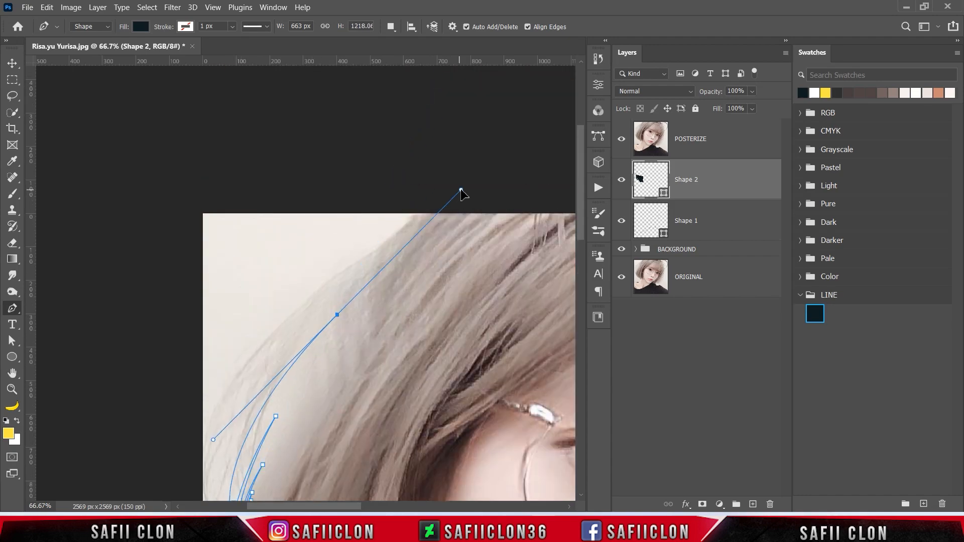
Trace the thin outer flyaway strand back down and up again beside the bob's outer edge.
{"action": "scroll", "coordinate": [301, 246], "scroll_direction": "down", "scroll_amount": 3}
{"action": "scroll", "coordinate": [350, 318], "scroll_direction": "down", "scroll_amount": 3, "text": "alt"}
{"action": "scroll", "coordinate": [350, 318], "scroll_direction": "up", "scroll_amount": 3, "text": "alt"}
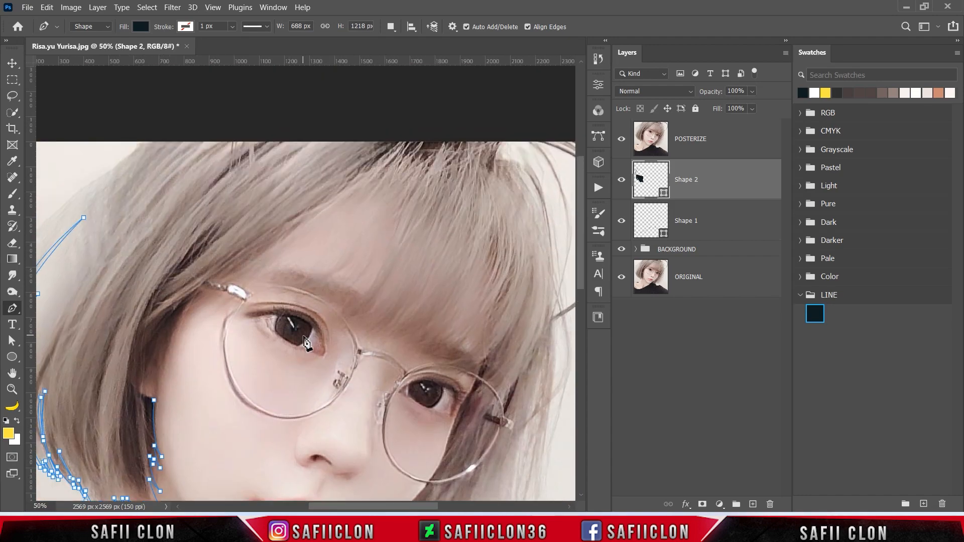
{"action": "left_click", "coordinate": [195, 278]}
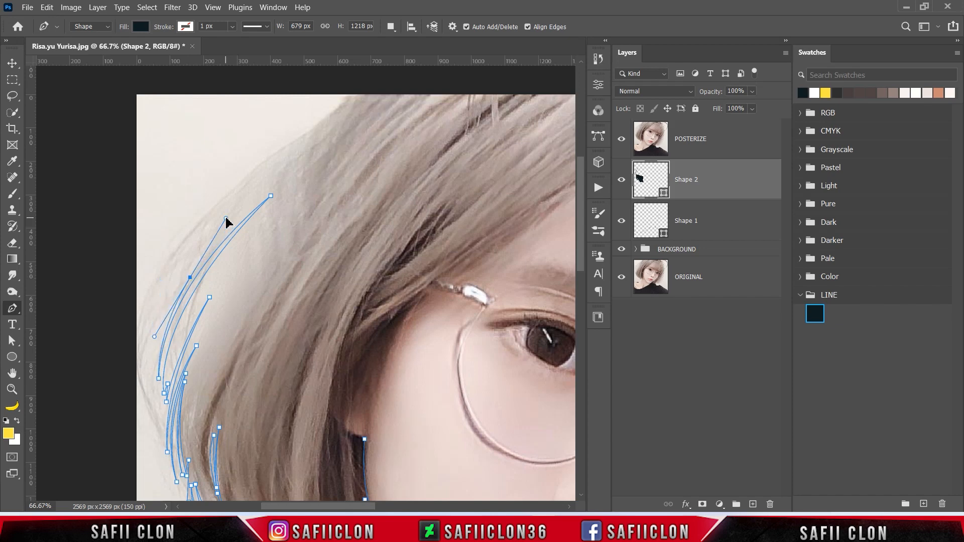
{"action": "left_click_drag", "start_coordinate": [165, 427], "coordinate": [220, 497]}
{"action": "left_click", "coordinate": [165, 428], "text": "alt"}
{"action": "left_click", "coordinate": [195, 266]}
Trace the outermost flyaway strands at the canvas edge as long thin arcs running up toward the crown.
{"action": "scroll", "coordinate": [224, 448], "scroll_direction": "down", "scroll_amount": 5}
{"action": "left_click_drag", "start_coordinate": [196, 194], "coordinate": [297, 97]}
{"action": "left_click", "coordinate": [195, 194], "text": "alt"}
{"action": "scroll", "coordinate": [204, 263], "scroll_direction": "up", "scroll_amount": 1}
{"action": "scroll", "coordinate": [204, 262], "scroll_direction": "up", "scroll_amount": 5}
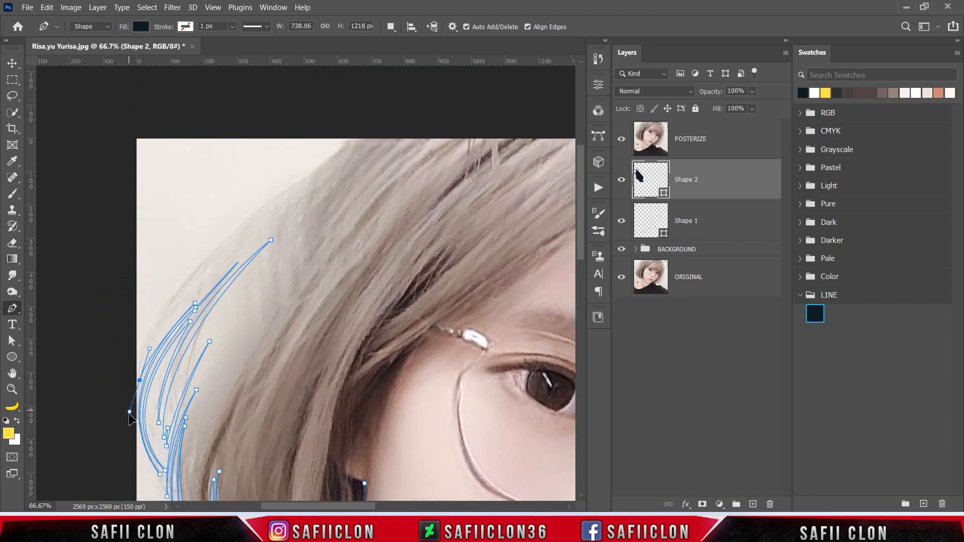
{"action": "left_click_drag", "start_coordinate": [248, 233], "coordinate": [355, 157]}
{"action": "left_click", "coordinate": [139, 364]}
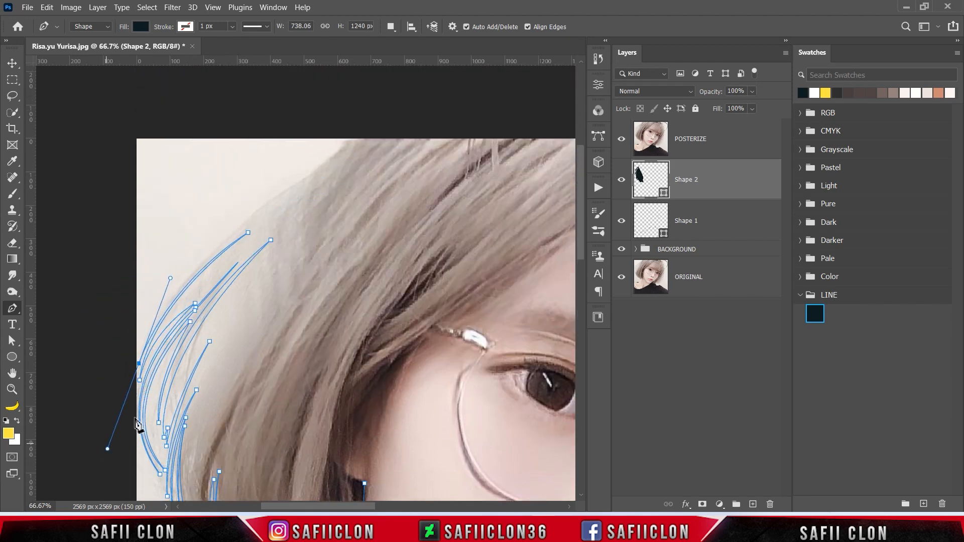
Continue the hair outline up the crown and arc it over the canvas's upper edge toward the loose curl.
{"action": "left_click_drag", "start_coordinate": [252, 215], "coordinate": [351, 131]}
{"action": "left_click_drag", "start_coordinate": [301, 179], "coordinate": [318, 169]}
{"action": "left_click_drag", "start_coordinate": [359, 118], "coordinate": [365, 106]}
{"action": "scroll", "coordinate": [391, 209], "scroll_direction": "down", "scroll_amount": 1}
{"action": "scroll", "coordinate": [413, 140], "scroll_direction": "up", "scroll_amount": 1}
{"action": "left_click_drag", "start_coordinate": [440, 125], "coordinate": [532, 167]}
{"action": "scroll", "coordinate": [450, 444], "scroll_direction": "right", "scroll_amount": 3}
{"action": "left_click", "coordinate": [412, 162]}
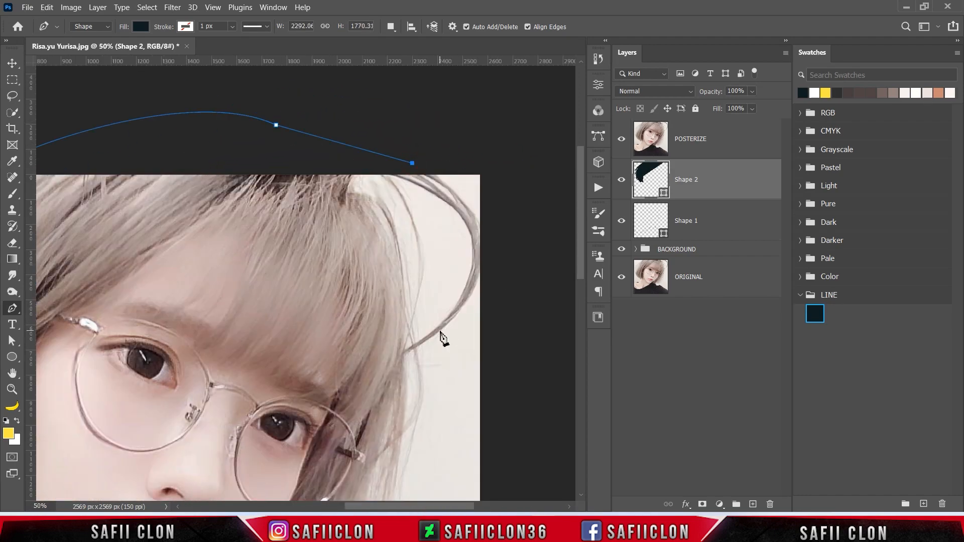
Trace the outer edge of the loose curl down and around to where it meets the hair.
{"action": "left_click_drag", "start_coordinate": [484, 233], "coordinate": [491, 247]}
{"action": "left_click_drag", "start_coordinate": [418, 347], "coordinate": [330, 395]}
{"action": "left_click", "coordinate": [419, 346], "text": "alt"}
{"action": "key", "text": "ctrl+plus"}
{"action": "left_click", "coordinate": [436, 379]}
Trace the inner edge of the loose curl back up to its start and add a small notch at the hair top.
{"action": "left_click_drag", "start_coordinate": [513, 297], "coordinate": [533, 248]}
{"action": "left_click_drag", "start_coordinate": [485, 170], "coordinate": [429, 124]}
{"action": "left_click", "coordinate": [414, 137]}
{"action": "left_click_drag", "start_coordinate": [507, 176], "coordinate": [540, 210]}
{"action": "left_click", "coordinate": [542, 216]}
{"action": "left_click_drag", "start_coordinate": [451, 129], "coordinate": [399, 101]}
{"action": "left_click", "coordinate": [379, 123]}
{"action": "left_click", "coordinate": [397, 132]}
Undo the long curve down from the curl's start and trace a shorter pointed strand there instead.
{"action": "left_click_drag", "start_coordinate": [449, 342], "coordinate": [418, 428]}
{"action": "key", "text": "ctrl+z"}
{"action": "left_click_drag", "start_coordinate": [450, 173], "coordinate": [471, 211]}
{"action": "left_click", "coordinate": [450, 173], "text": "alt"}
{"action": "left_click_drag", "start_coordinate": [402, 138], "coordinate": [371, 136]}
{"action": "left_click", "coordinate": [402, 138], "text": "alt"}
{"action": "left_click", "coordinate": [417, 141]}
Trace long thin strands down the hair's outer edge inside the loose curl, returning to the top between them.
{"action": "left_click_drag", "start_coordinate": [449, 335], "coordinate": [409, 465]}
{"action": "left_click", "coordinate": [449, 336], "text": "alt"}
{"action": "left_click_drag", "start_coordinate": [390, 135], "coordinate": [286, 91]}
{"action": "left_click", "coordinate": [391, 135], "text": "alt"}
{"action": "left_click_drag", "start_coordinate": [419, 150], "coordinate": [454, 315]}
{"action": "left_click", "coordinate": [436, 233], "text": "alt"}
{"action": "left_click_drag", "start_coordinate": [408, 171], "coordinate": [390, 155]}
{"action": "left_click", "coordinate": [409, 171], "text": "alt"}
Add a further strand curve inside the loose curl and extend the hair's outer edge down past it.
{"action": "left_click_drag", "start_coordinate": [447, 305], "coordinate": [451, 376]}
{"action": "left_click", "coordinate": [447, 304], "text": "alt"}
{"action": "left_click", "coordinate": [436, 249], "text": "alt"}
{"action": "scroll", "coordinate": [452, 281], "scroll_direction": "down", "scroll_amount": 2}
{"action": "mouse_move", "coordinate": [435, 249]}
{"action": "left_mouse_down"}
{"action": "mouse_move", "coordinate": [428, 240]}
{"action": "mouse_move", "coordinate": [443, 264]}
{"action": "left_mouse_up"}
{"action": "scroll", "coordinate": [449, 312], "scroll_direction": "down", "scroll_amount": 2}
Curve the outer edge beside the glasses down to a lower strand tip and back up into a narrow notch.
{"action": "left_click_drag", "start_coordinate": [437, 338], "coordinate": [348, 407]}
{"action": "scroll", "coordinate": [432, 334], "scroll_direction": "down", "scroll_amount": 5}
{"action": "left_click", "coordinate": [420, 344]}
{"action": "scroll", "coordinate": [382, 397], "scroll_direction": "down", "scroll_amount": 1}
{"action": "left_click", "coordinate": [385, 376], "text": "alt"}
{"action": "left_click_drag", "start_coordinate": [412, 313], "coordinate": [412, 282]}
{"action": "left_click", "coordinate": [412, 312], "text": "alt"}
Trace two thin curved strands sweeping down the hair's outer side and back up beside the cheek.
{"action": "left_click_drag", "start_coordinate": [332, 394], "coordinate": [265, 396]}
{"action": "left_click", "coordinate": [332, 395], "text": "alt"}
{"action": "left_click_drag", "start_coordinate": [416, 223], "coordinate": [408, 76]}
{"action": "left_click", "coordinate": [417, 250], "text": "alt"}
{"action": "left_click_drag", "start_coordinate": [346, 414], "coordinate": [269, 426]}
{"action": "left_click", "coordinate": [346, 413], "text": "alt"}
{"action": "left_click_drag", "start_coordinate": [412, 266], "coordinate": [404, 133]}
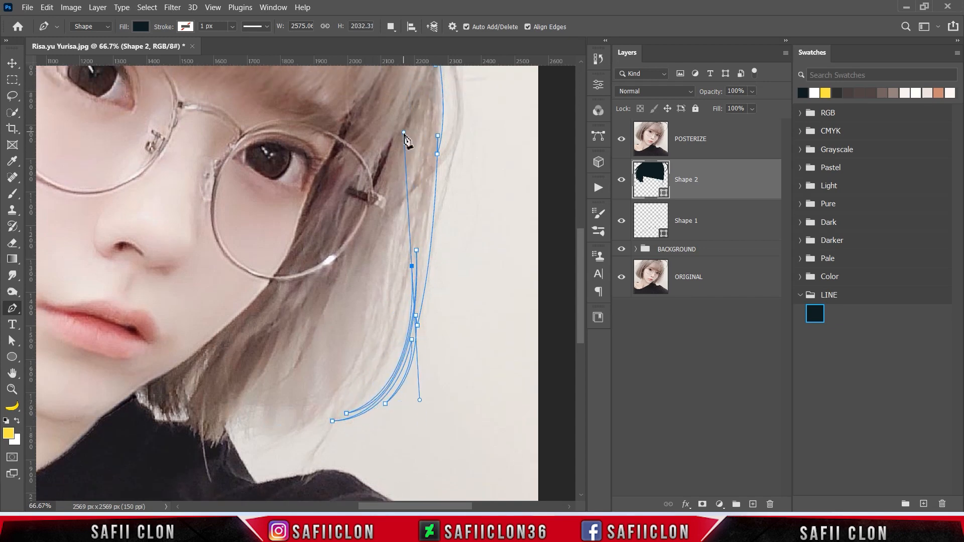
Trace another long curved strand down and up the outer side, undoing the last misplaced curve.
{"action": "left_click_drag", "start_coordinate": [338, 416], "coordinate": [264, 444]}
{"action": "left_click", "coordinate": [338, 417], "text": "alt"}
{"action": "left_click_drag", "start_coordinate": [416, 216], "coordinate": [427, 163]}
{"action": "scroll", "coordinate": [468, 261], "scroll_direction": "down", "scroll_amount": 3}
{"action": "left_click", "coordinate": [417, 236], "text": "alt"}
{"action": "scroll", "coordinate": [417, 236], "scroll_direction": "down", "scroll_amount": 2}
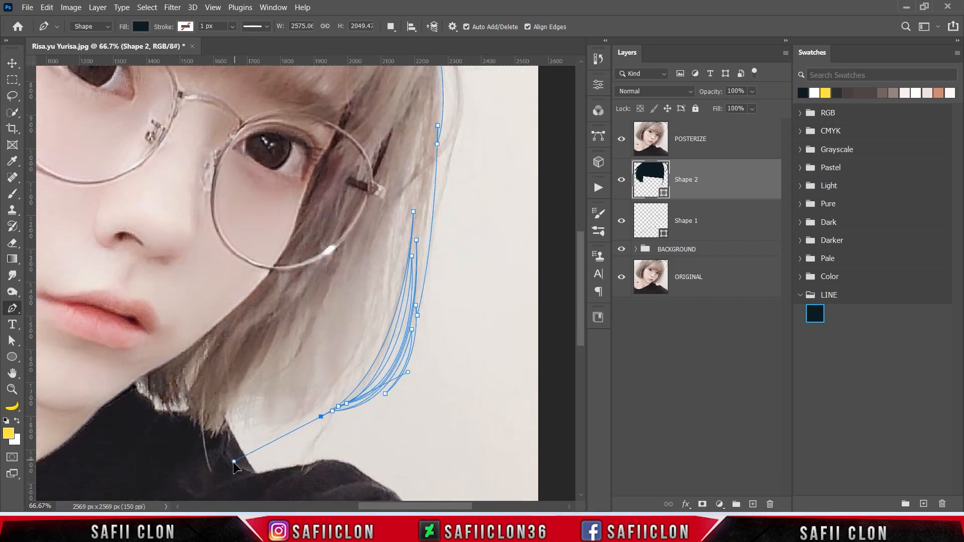
{"action": "left_click_drag", "start_coordinate": [381, 339], "coordinate": [394, 290]}
{"action": "key", "text": "ctrl+z"}
Trace two more long narrow notches up the hair's outer side, curving back to strand tips at the lower edge.
{"action": "left_click_drag", "start_coordinate": [407, 222], "coordinate": [417, 134]}
{"action": "left_click", "coordinate": [407, 255], "text": "alt"}
{"action": "left_click_drag", "start_coordinate": [335, 435], "coordinate": [274, 466]}
{"action": "left_click", "coordinate": [334, 435], "text": "alt"}
{"action": "left_click_drag", "start_coordinate": [397, 289], "coordinate": [405, 198]}
{"action": "left_click", "coordinate": [397, 290], "text": "alt"}
{"action": "mouse_move", "coordinate": [313, 445]}
{"action": "left_mouse_down"}
{"action": "mouse_move", "coordinate": [243, 462]}
{"action": "mouse_move", "coordinate": [240, 479]}
{"action": "left_mouse_up"}
{"action": "left_click", "coordinate": [312, 445], "text": "alt"}
{"action": "left_click", "coordinate": [329, 432]}
Trace short zigzag strand tips along the bob's lower edge above the shoulder.
{"action": "left_click", "coordinate": [259, 472], "text": "alt"}
{"action": "left_click", "coordinate": [294, 453]}
{"action": "left_click", "coordinate": [268, 465]}
{"action": "left_click", "coordinate": [285, 452]}
{"action": "left_click", "coordinate": [269, 457]}
{"action": "left_click", "coordinate": [276, 448]}
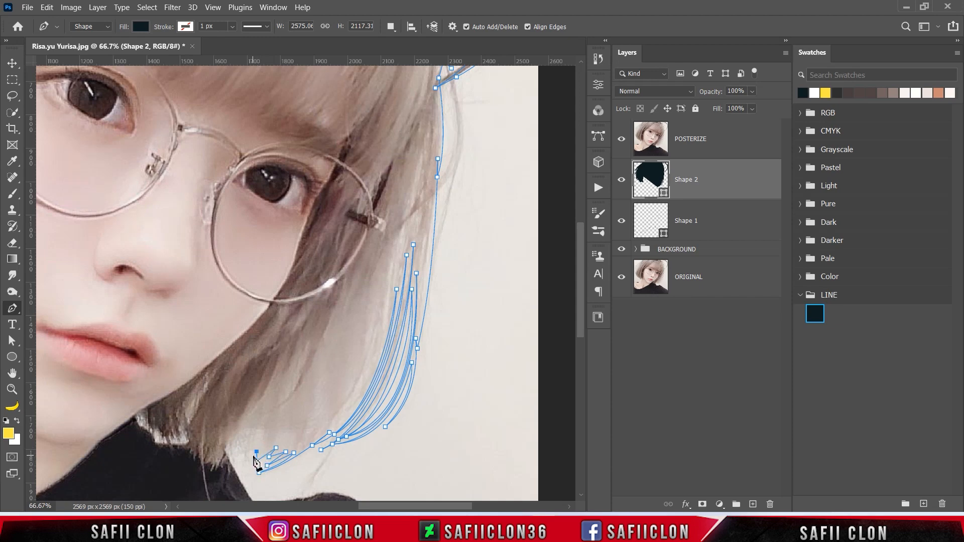
Trace a curved notch and pointed strand tips along the bob's lower edge toward the sweater collar.
{"action": "left_click", "coordinate": [252, 470], "text": "alt"}
{"action": "left_click_drag", "start_coordinate": [252, 428], "coordinate": [263, 393]}
{"action": "left_click", "coordinate": [252, 428], "text": "alt"}
{"action": "left_click_drag", "start_coordinate": [244, 468], "coordinate": [250, 485]}
{"action": "left_click_drag", "start_coordinate": [232, 451], "coordinate": [241, 482]}
{"action": "left_click", "coordinate": [221, 470]}
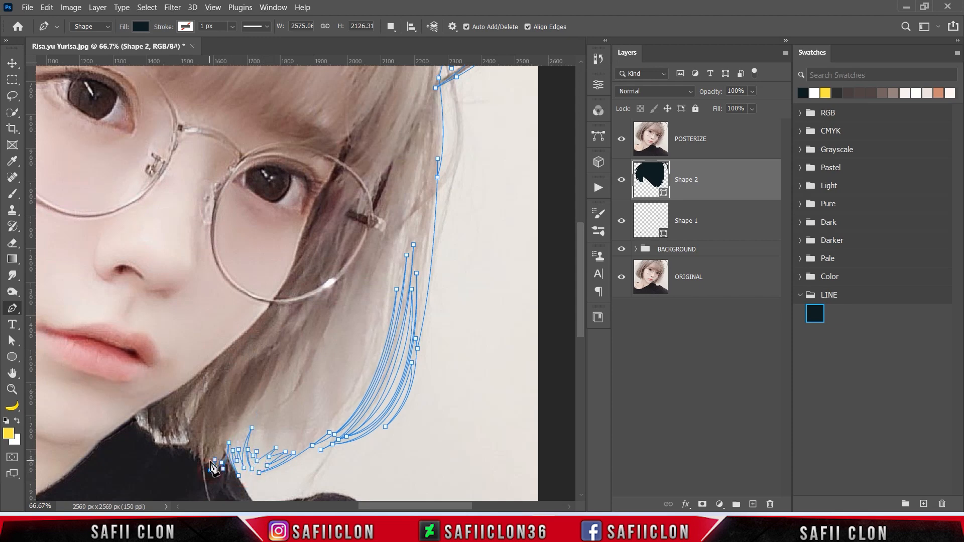
Trace a long loose strand over the sweater and jagged tips along the collar up to the chin.
{"action": "scroll", "coordinate": [213, 469], "scroll_direction": "down", "scroll_amount": 2}
{"action": "left_click", "coordinate": [199, 384]}
{"action": "left_click_drag", "start_coordinate": [214, 407], "coordinate": [225, 430]}
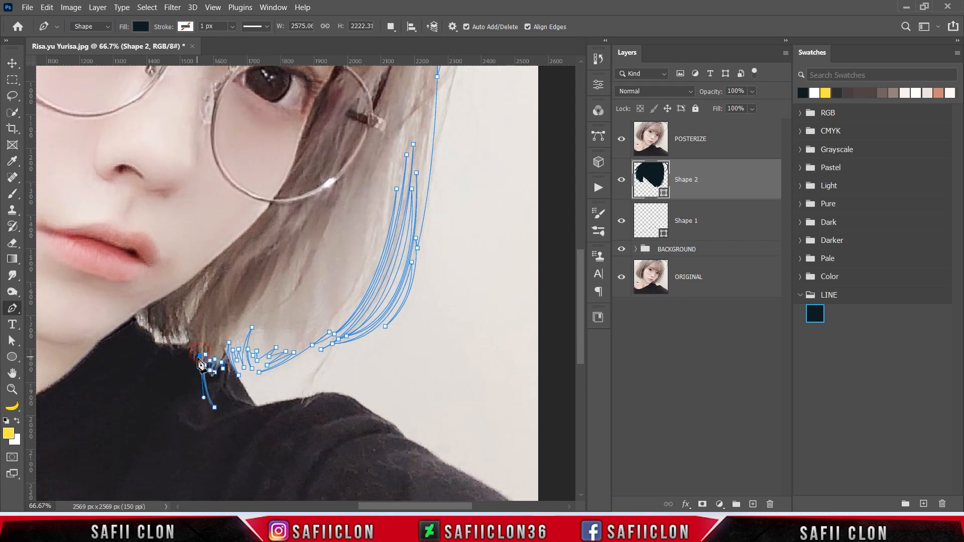
{"action": "left_click", "coordinate": [185, 339]}
{"action": "scroll", "coordinate": [207, 378], "scroll_direction": "up", "scroll_amount": 1}
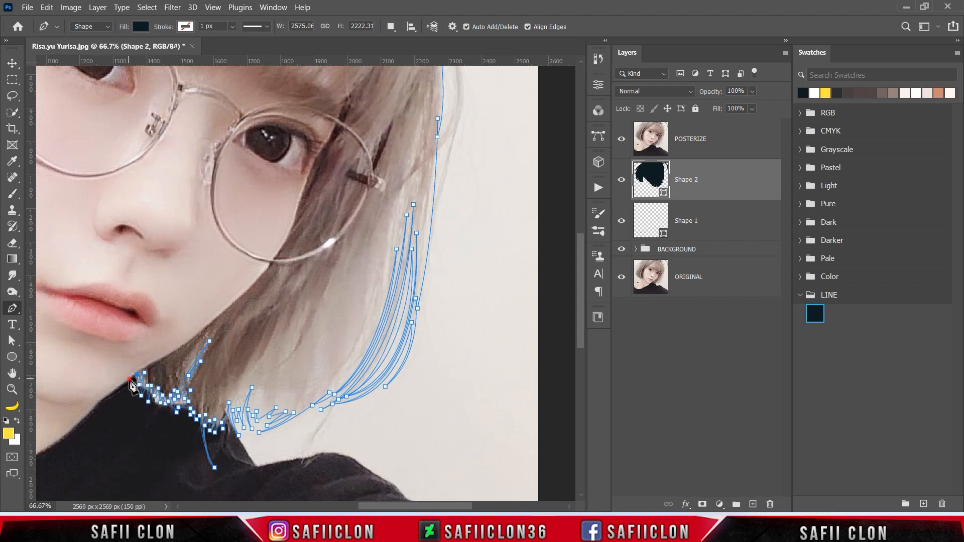
Hide the POSTERIZE layer and lower the Shape 2 layer's fill to 11%.
{"action": "left_click", "coordinate": [623, 140]}
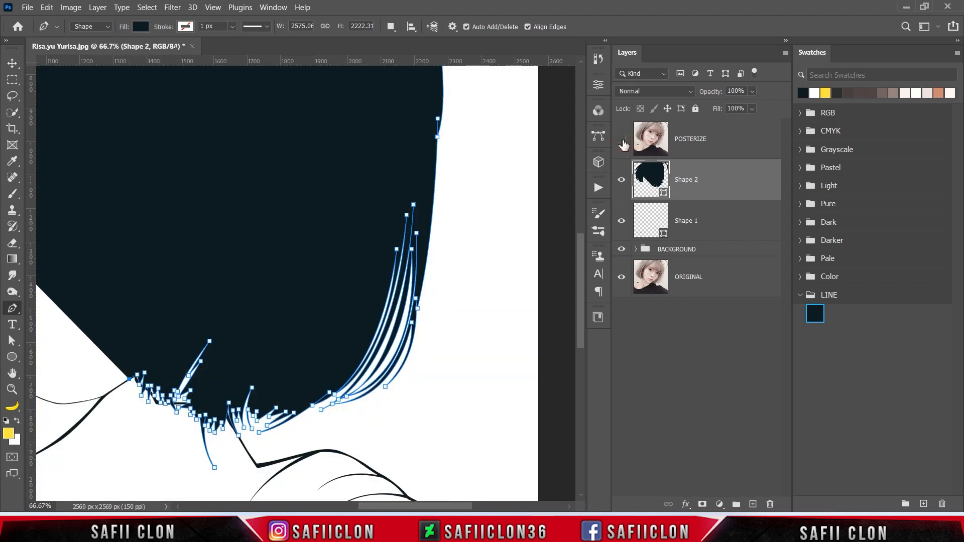
{"action": "left_click", "coordinate": [623, 140]}
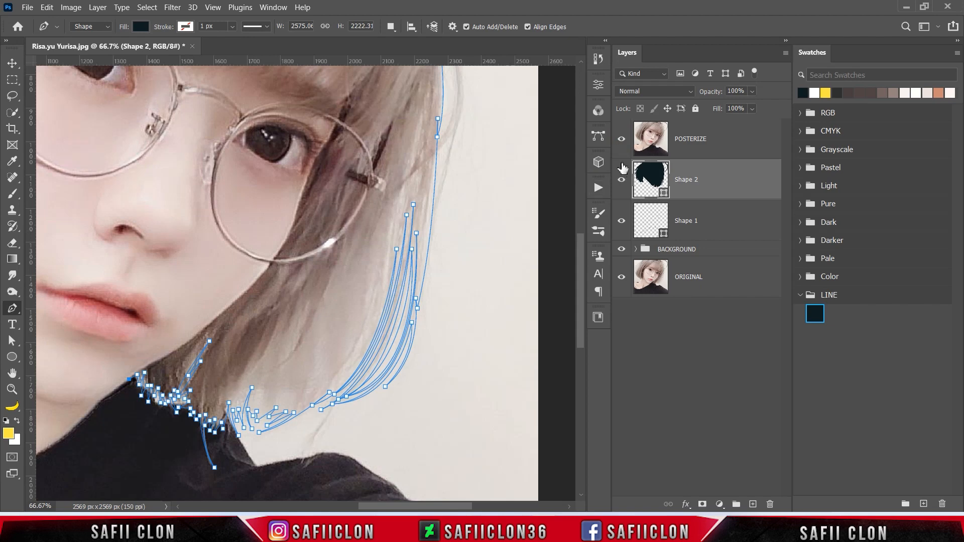
{"action": "left_click", "coordinate": [622, 141]}
{"action": "left_click_drag", "start_coordinate": [765, 125], "coordinate": [714, 124]}
{"action": "left_click", "coordinate": [752, 109]}
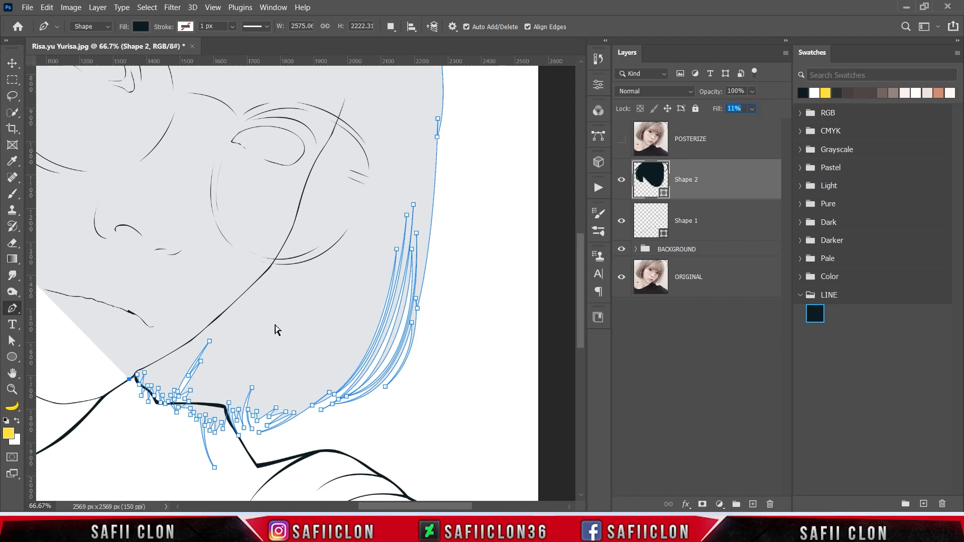
Continue the hair shape from the chin along the drawn jawline toward the cheek.
{"action": "key", "text": "ctrl+plus"}
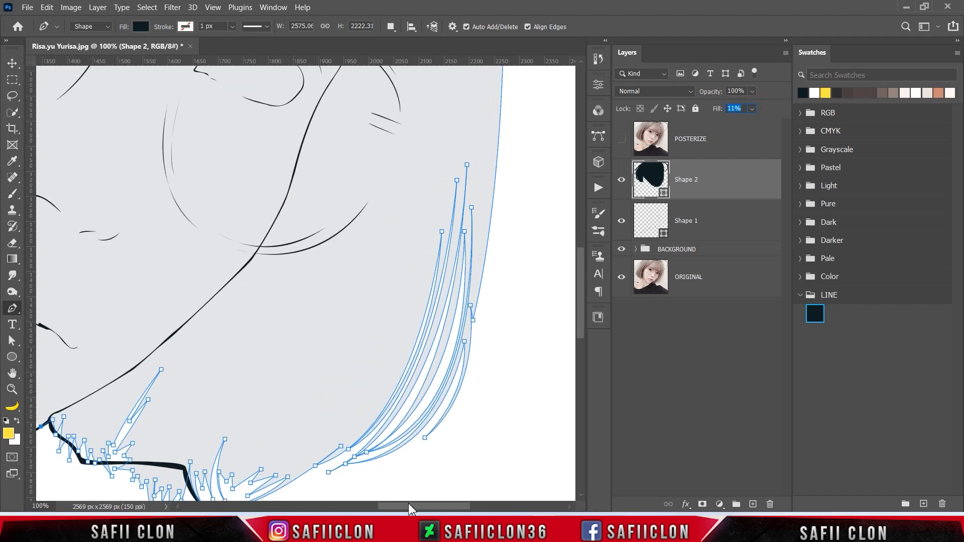
{"action": "scroll", "coordinate": [411, 509], "scroll_direction": "left", "scroll_amount": 5}
{"action": "scroll", "coordinate": [564, 334], "scroll_direction": "down", "scroll_amount": 5}
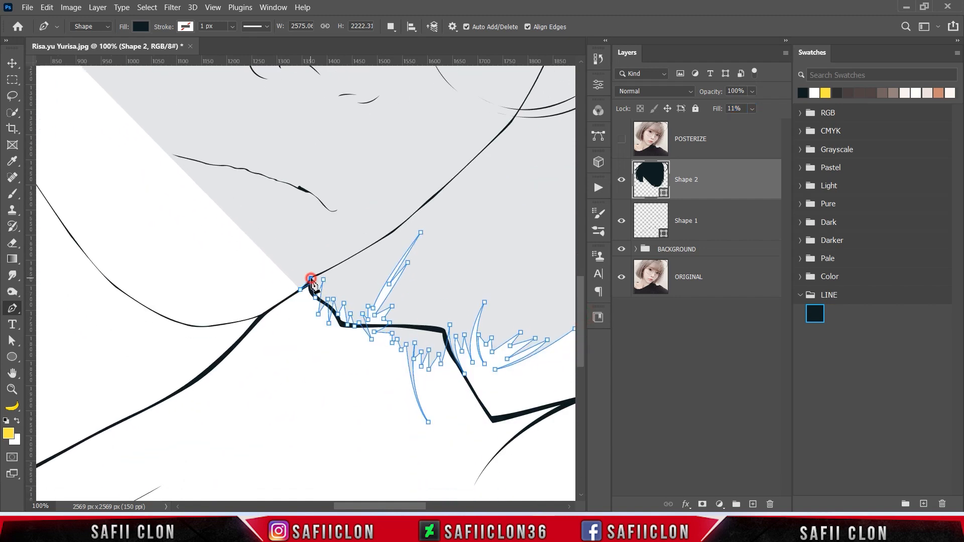
{"action": "left_click", "coordinate": [311, 279]}
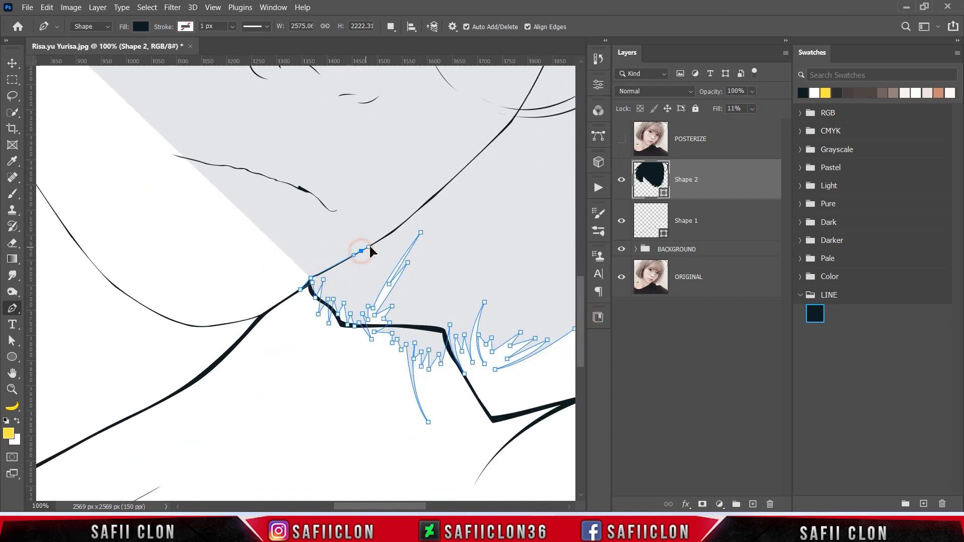
{"action": "left_click", "coordinate": [371, 246]}
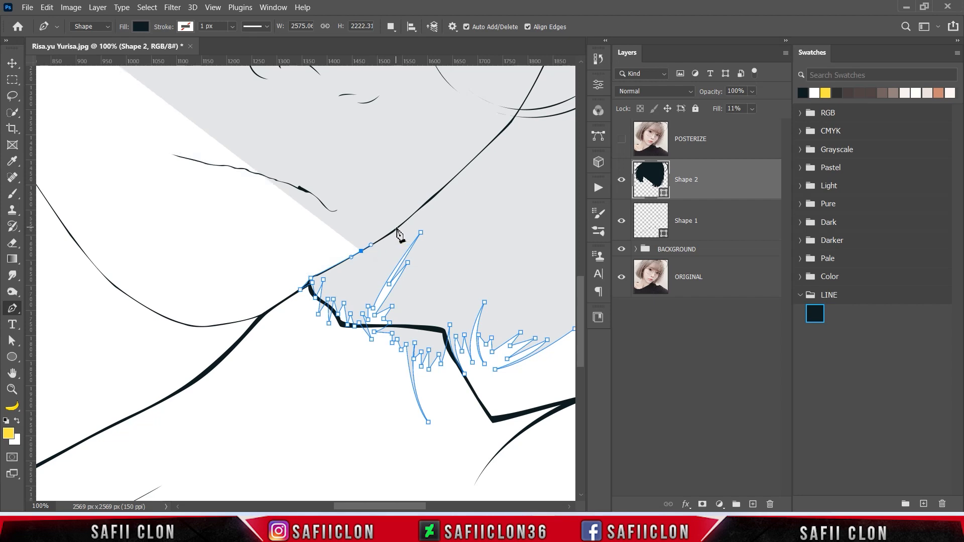
{"action": "left_click_drag", "start_coordinate": [398, 227], "coordinate": [411, 220]}
{"action": "left_click_drag", "start_coordinate": [448, 183], "coordinate": [456, 175]}
{"action": "left_click_drag", "start_coordinate": [501, 132], "coordinate": [507, 126]}
Follow the drawn face contour up past the glasses to the temple with the hair shape's inner edge.
{"action": "scroll", "coordinate": [434, 385], "scroll_direction": "right", "scroll_amount": 3}
{"action": "scroll", "coordinate": [470, 346], "scroll_direction": "up", "scroll_amount": 8}
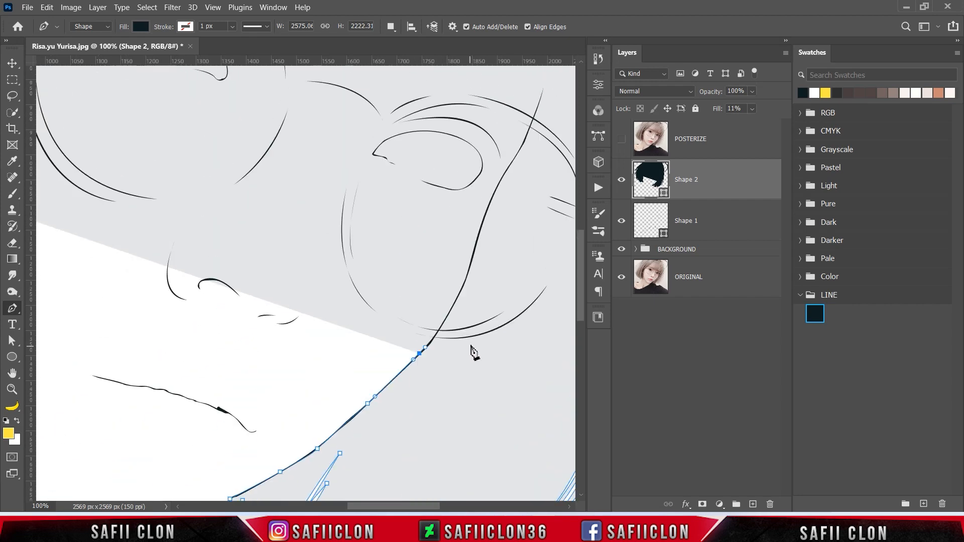
{"action": "left_click_drag", "start_coordinate": [457, 298], "coordinate": [460, 292]}
{"action": "left_click_drag", "start_coordinate": [465, 283], "coordinate": [467, 278]}
{"action": "left_click_drag", "start_coordinate": [476, 243], "coordinate": [480, 232]}
{"action": "left_click_drag", "start_coordinate": [498, 184], "coordinate": [522, 146]}
{"action": "left_click_drag", "start_coordinate": [534, 115], "coordinate": [545, 83]}
{"action": "scroll", "coordinate": [475, 347], "scroll_direction": "right", "scroll_amount": 3}
{"action": "scroll", "coordinate": [474, 348], "scroll_direction": "up", "scroll_amount": 5}
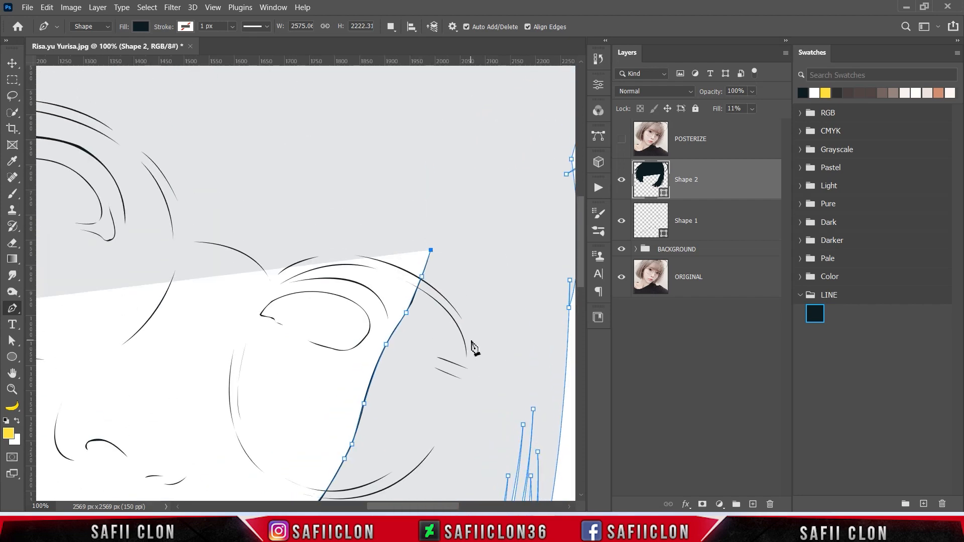
Show the POSTERIZE layer and trace the jagged fringe tips from the temple above the eye toward the nose bridge.
{"action": "left_click", "coordinate": [622, 139]}
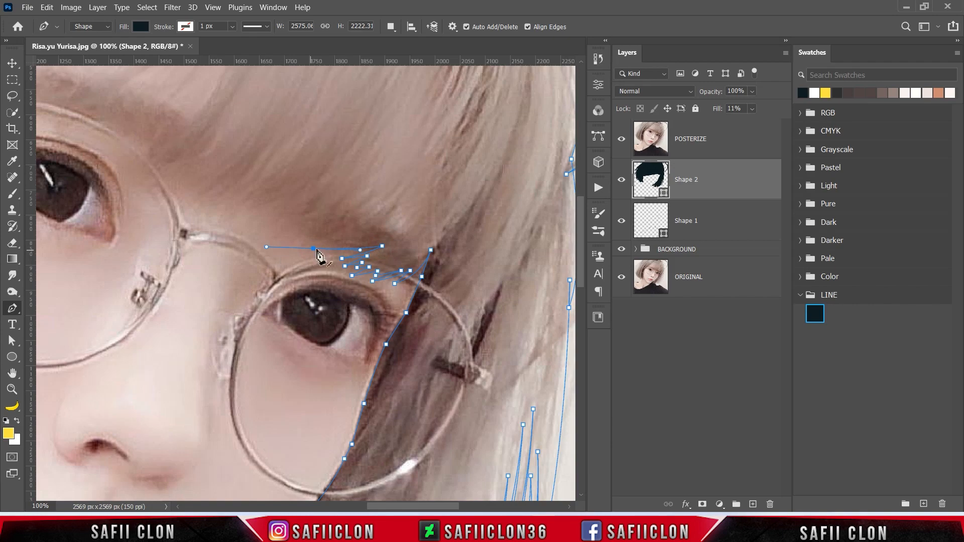
{"action": "scroll", "coordinate": [337, 245], "scroll_direction": "up", "scroll_amount": 3}
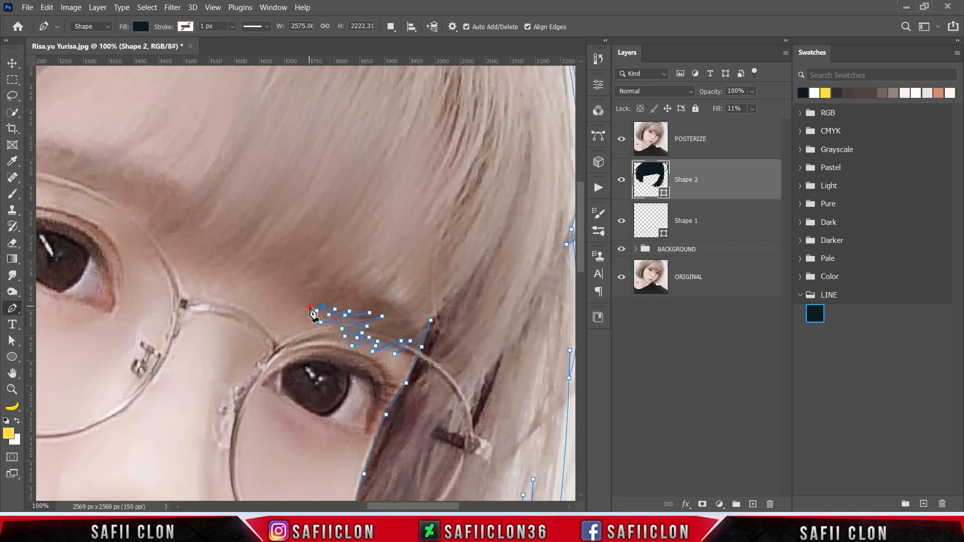
{"action": "scroll", "coordinate": [286, 304], "scroll_direction": "up", "scroll_amount": 2}
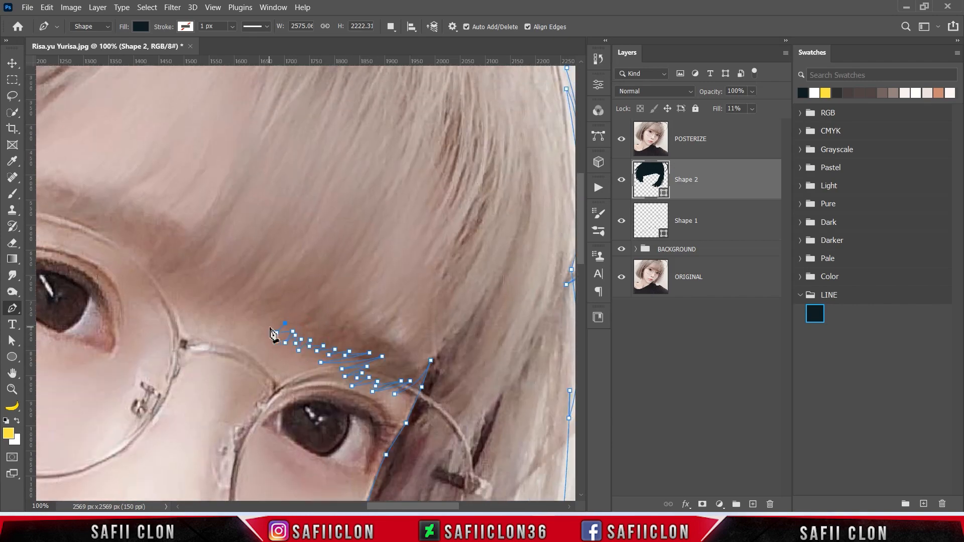
{"action": "left_click", "coordinate": [202, 328]}
Trace the first long curved fringe strands rising from the tips above the nose bridge.
{"action": "mouse_move", "coordinate": [425, 506]}
{"action": "left_mouse_down"}
{"action": "mouse_move", "coordinate": [402, 506]}
{"action": "mouse_move", "coordinate": [451, 504]}
{"action": "mouse_move", "coordinate": [425, 505]}
{"action": "left_mouse_up"}
{"action": "scroll", "coordinate": [362, 383], "scroll_direction": "up", "scroll_amount": 2}
{"action": "left_click_drag", "start_coordinate": [497, 271], "coordinate": [546, 182]}
{"action": "left_click", "coordinate": [497, 271], "text": "alt"}
{"action": "left_click_drag", "start_coordinate": [371, 371], "coordinate": [295, 381]}
{"action": "left_click", "coordinate": [371, 370], "text": "alt"}
{"action": "left_click_drag", "start_coordinate": [505, 227], "coordinate": [540, 106]}
{"action": "left_click", "coordinate": [505, 228], "text": "alt"}
{"action": "left_click_drag", "start_coordinate": [366, 367], "coordinate": [266, 377]}
{"action": "left_click", "coordinate": [366, 367], "text": "alt"}
Continue the hair shape's edge with a medium and a taller curved strand gap beside the glasses' bridge.
{"action": "left_click", "coordinate": [377, 362]}
{"action": "left_click", "coordinate": [361, 364]}
{"action": "left_click_drag", "start_coordinate": [480, 258], "coordinate": [529, 168]}
{"action": "left_click", "coordinate": [479, 258], "text": "alt"}
{"action": "mouse_move", "coordinate": [358, 356]}
{"action": "left_mouse_down"}
{"action": "mouse_move", "coordinate": [316, 357]}
{"action": "mouse_move", "coordinate": [352, 355]}
{"action": "left_mouse_up"}
{"action": "scroll", "coordinate": [477, 248], "scroll_direction": "up", "scroll_amount": 3}
{"action": "left_click_drag", "start_coordinate": [503, 247], "coordinate": [562, 101]}
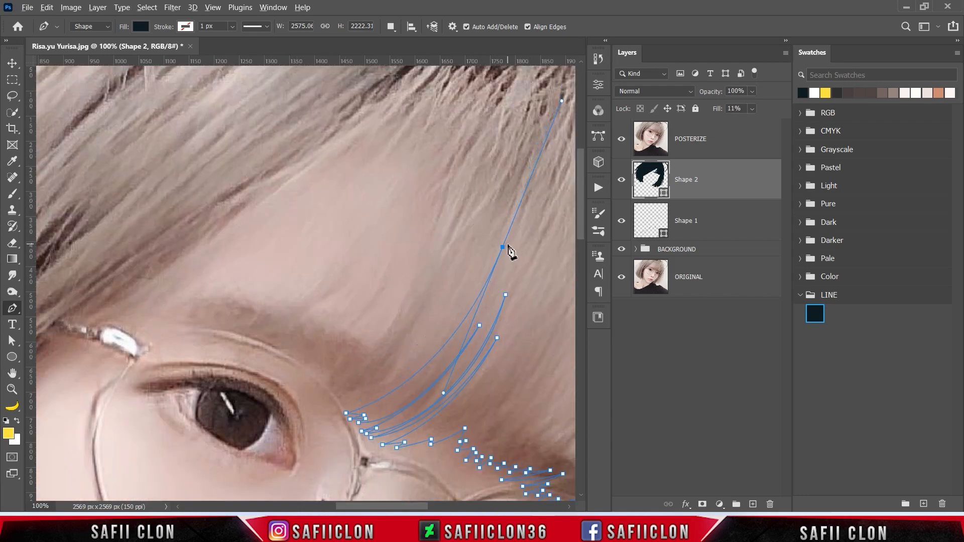
{"action": "left_click_drag", "start_coordinate": [361, 404], "coordinate": [273, 431]}
{"action": "left_click", "coordinate": [360, 405], "text": "alt"}
Trace further curved strand gaps and small pointed tips in the fringe beside the inner eye corner.
{"action": "left_click_drag", "start_coordinate": [469, 294], "coordinate": [507, 208]}
{"action": "left_click", "coordinate": [467, 294], "text": "alt"}
{"action": "left_click_drag", "start_coordinate": [327, 407], "coordinate": [227, 421]}
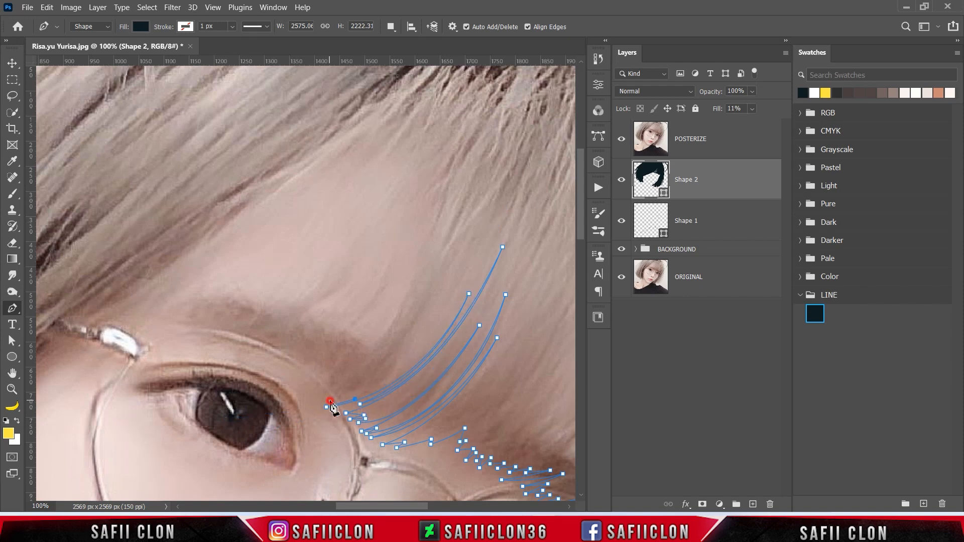
{"action": "left_click", "coordinate": [328, 396]}
{"action": "left_click_drag", "start_coordinate": [439, 309], "coordinate": [493, 211]}
{"action": "left_click", "coordinate": [439, 309], "text": "alt"}
{"action": "left_click_drag", "start_coordinate": [324, 390], "coordinate": [265, 389]}
{"action": "left_click", "coordinate": [324, 390], "text": "alt"}
{"action": "left_click", "coordinate": [334, 385]}
{"action": "left_click", "coordinate": [327, 384]}
Outline tall narrow fringe gaps up the forehead, with strand tips at the eyebrow's inner end.
{"action": "left_click_drag", "start_coordinate": [456, 252], "coordinate": [510, 140]}
{"action": "left_click", "coordinate": [455, 251], "text": "alt"}
{"action": "left_click_drag", "start_coordinate": [333, 377], "coordinate": [269, 395]}
{"action": "left_click", "coordinate": [403, 319], "text": "alt"}
{"action": "left_click", "coordinate": [343, 370]}
{"action": "scroll", "coordinate": [352, 359], "scroll_direction": "up", "scroll_amount": 1}
{"action": "left_click_drag", "start_coordinate": [451, 214], "coordinate": [490, 72]}
{"action": "left_click", "coordinate": [451, 214], "text": "alt"}
{"action": "left_click_drag", "start_coordinate": [387, 328], "coordinate": [354, 353]}
{"action": "left_click", "coordinate": [387, 328], "text": "alt"}
Extend the fringe edge with long strands sweeping down over the eyebrow and pointed tips above the eye.
{"action": "left_click_drag", "start_coordinate": [442, 215], "coordinate": [453, 156]}
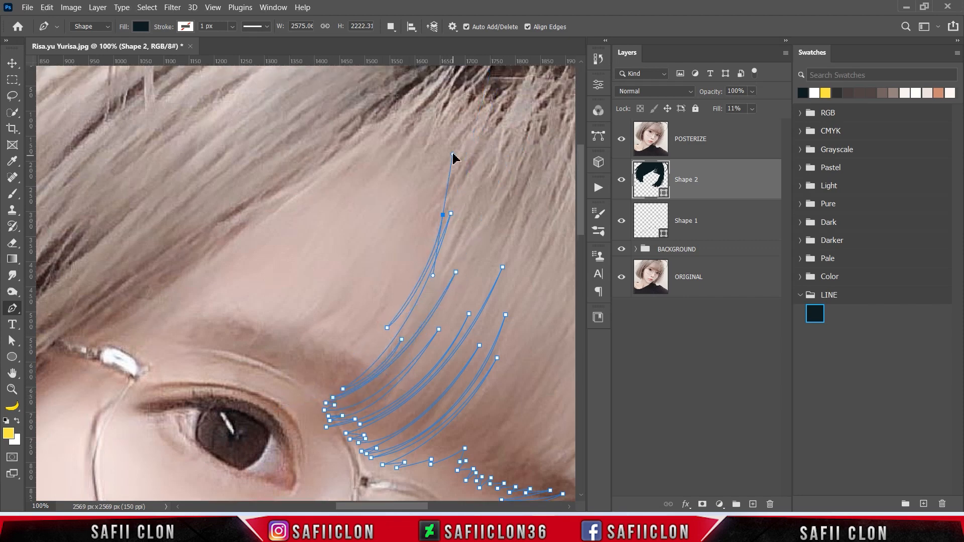
{"action": "left_click_drag", "start_coordinate": [323, 369], "coordinate": [244, 405]}
{"action": "left_click", "coordinate": [324, 369], "text": "alt"}
{"action": "left_click_drag", "start_coordinate": [398, 296], "coordinate": [421, 249]}
{"action": "left_click", "coordinate": [399, 296], "text": "alt"}
{"action": "left_click_drag", "start_coordinate": [272, 374], "coordinate": [204, 366]}
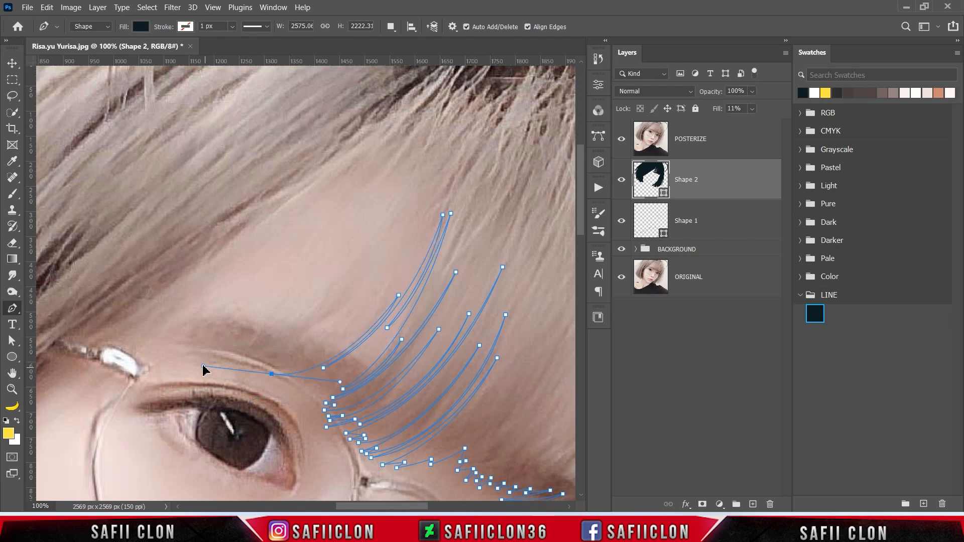
{"action": "left_click", "coordinate": [264, 366], "text": "alt"}
{"action": "left_click_drag", "start_coordinate": [415, 233], "coordinate": [471, 93]}
{"action": "left_click", "coordinate": [415, 233], "text": "alt"}
{"action": "left_click_drag", "start_coordinate": [253, 361], "coordinate": [150, 345]}
{"action": "left_click", "coordinate": [252, 362], "text": "alt"}
{"action": "left_click", "coordinate": [266, 361]}
{"action": "left_click", "coordinate": [245, 356]}
Trace a tall fringe gap and several thin curved strands over the middle of the eyebrow.
{"action": "left_click_drag", "start_coordinate": [423, 188], "coordinate": [484, 152]}
{"action": "scroll", "coordinate": [442, 251], "scroll_direction": "down", "scroll_amount": 2}
{"action": "left_click", "coordinate": [422, 281], "text": "alt"}
{"action": "key", "text": "ctrl+minus"}
{"action": "mouse_move", "coordinate": [302, 375]}
{"action": "left_mouse_down"}
{"action": "mouse_move", "coordinate": [258, 386]}
{"action": "mouse_move", "coordinate": [293, 377]}
{"action": "left_mouse_up"}
{"action": "left_click", "coordinate": [302, 375], "text": "alt"}
{"action": "left_click_drag", "start_coordinate": [365, 304], "coordinate": [384, 253]}
{"action": "left_click", "coordinate": [365, 305], "text": "alt"}
{"action": "left_click_drag", "start_coordinate": [253, 384], "coordinate": [186, 384]}
{"action": "left_click", "coordinate": [253, 385], "text": "alt"}
{"action": "left_click_drag", "start_coordinate": [321, 343], "coordinate": [347, 307]}
Trace the outermost fringe strands from the eyebrow up to the top of the exposed forehead.
{"action": "left_click_drag", "start_coordinate": [233, 375], "coordinate": [176, 372]}
{"action": "left_click", "coordinate": [233, 375], "text": "alt"}
{"action": "left_click_drag", "start_coordinate": [357, 278], "coordinate": [403, 172]}
{"action": "left_click", "coordinate": [358, 279], "text": "alt"}
{"action": "left_click_drag", "start_coordinate": [272, 359], "coordinate": [207, 376]}
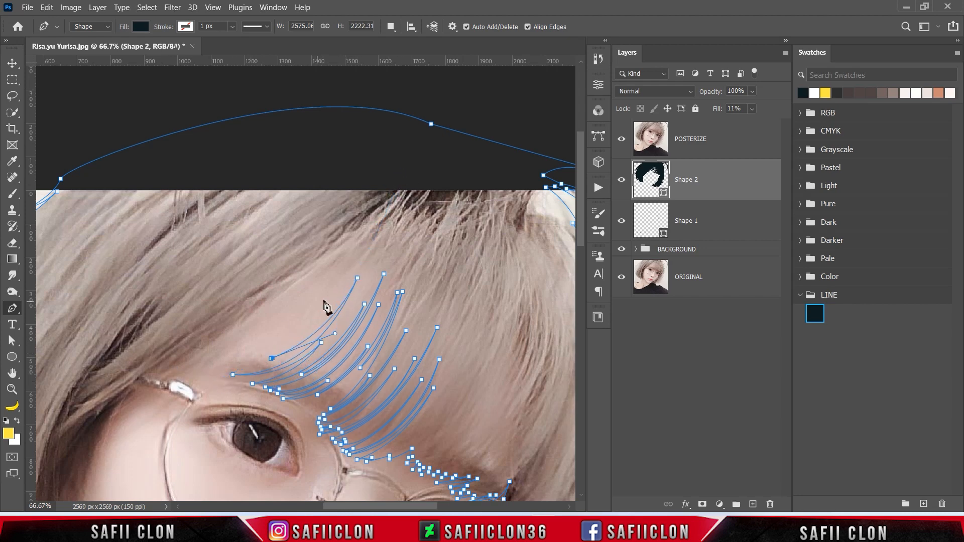
{"action": "left_click", "coordinate": [271, 359], "text": "alt"}
{"action": "left_click_drag", "start_coordinate": [344, 277], "coordinate": [366, 219]}
{"action": "left_click", "coordinate": [344, 277], "text": "alt"}
{"action": "left_click_drag", "start_coordinate": [301, 330], "coordinate": [278, 345]}
{"action": "left_click", "coordinate": [300, 331], "text": "alt"}
{"action": "left_click_drag", "start_coordinate": [337, 280], "coordinate": [348, 244]}
{"action": "left_click", "coordinate": [337, 279], "text": "alt"}
Trace thin strands along the side-swept hairline, descending the forehead toward the glasses' hinge.
{"action": "left_click_drag", "start_coordinate": [231, 361], "coordinate": [174, 377]}
{"action": "key", "text": "ctrl+z"}
{"action": "left_click_drag", "start_coordinate": [278, 315], "coordinate": [246, 340]}
{"action": "left_click", "coordinate": [279, 315], "text": "alt"}
{"action": "left_click_drag", "start_coordinate": [316, 286], "coordinate": [327, 272]}
{"action": "left_click", "coordinate": [315, 286], "text": "alt"}
{"action": "left_click_drag", "start_coordinate": [198, 359], "coordinate": [170, 373]}
{"action": "left_click", "coordinate": [198, 359], "text": "alt"}
{"action": "left_click_drag", "start_coordinate": [267, 312], "coordinate": [283, 292]}
{"action": "left_click", "coordinate": [267, 312], "text": "alt"}
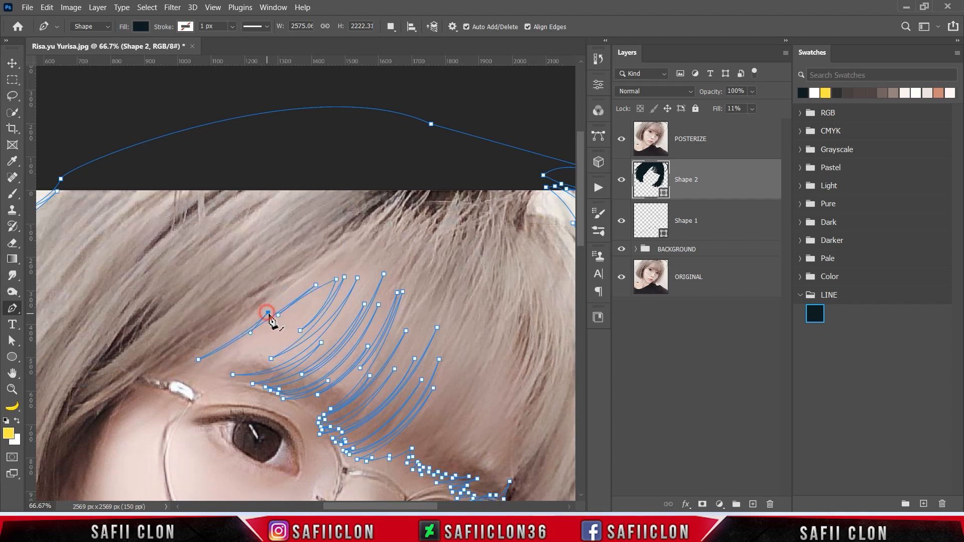
Continue the hair's inner edge down past the glasses' hinge with a small notch at the temple.
{"action": "scroll", "coordinate": [268, 312], "scroll_direction": "down", "scroll_amount": 2}
{"action": "left_click_drag", "start_coordinate": [181, 337], "coordinate": [132, 358]}
{"action": "left_click_drag", "start_coordinate": [103, 391], "coordinate": [79, 422]}
{"action": "left_click", "coordinate": [102, 391], "text": "alt"}
{"action": "left_click", "coordinate": [108, 378]}
Trace short tapering strands along the side of the face below the temple.
{"action": "scroll", "coordinate": [130, 376], "scroll_direction": "left", "scroll_amount": 3}
{"action": "scroll", "coordinate": [219, 360], "scroll_direction": "down", "scroll_amount": 4}
{"action": "left_click_drag", "start_coordinate": [178, 331], "coordinate": [182, 378]}
{"action": "left_click", "coordinate": [178, 330], "text": "alt"}
{"action": "left_click_drag", "start_coordinate": [179, 292], "coordinate": [181, 278]}
{"action": "left_click", "coordinate": [179, 292], "text": "alt"}
{"action": "left_click_drag", "start_coordinate": [166, 369], "coordinate": [174, 403]}
{"action": "left_click", "coordinate": [166, 369], "text": "alt"}
{"action": "left_click_drag", "start_coordinate": [168, 305], "coordinate": [177, 273]}
{"action": "left_click", "coordinate": [167, 305], "text": "alt"}
{"action": "left_click_drag", "start_coordinate": [160, 374], "coordinate": [173, 391]}
{"action": "left_click", "coordinate": [160, 369], "text": "alt"}
{"action": "left_click_drag", "start_coordinate": [154, 321], "coordinate": [163, 298]}
{"action": "left_click", "coordinate": [155, 321], "text": "alt"}
{"action": "left_click_drag", "start_coordinate": [149, 360], "coordinate": [160, 372]}
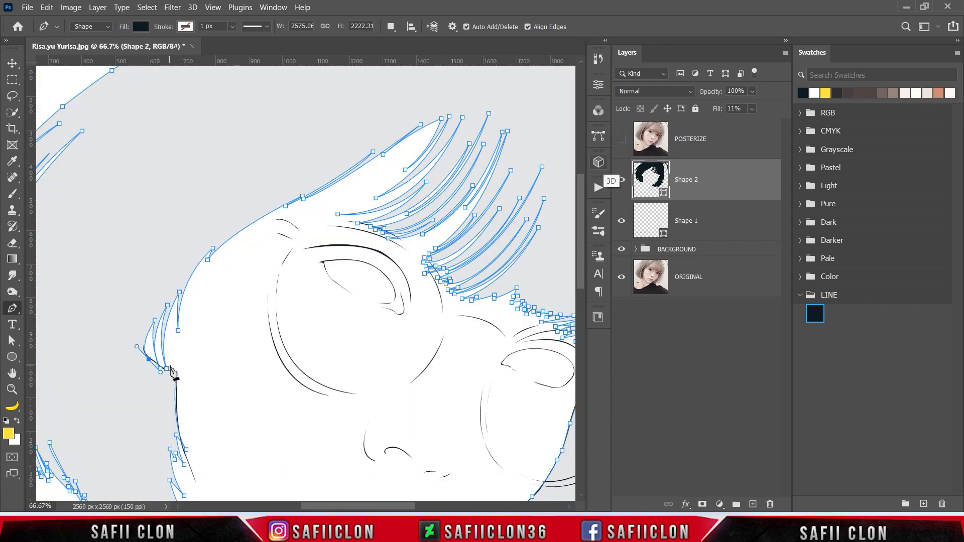
Follow the drawn contour at the side of the face and close the hair shape at its starting point.
{"action": "key", "text": "ctrl+plus"}
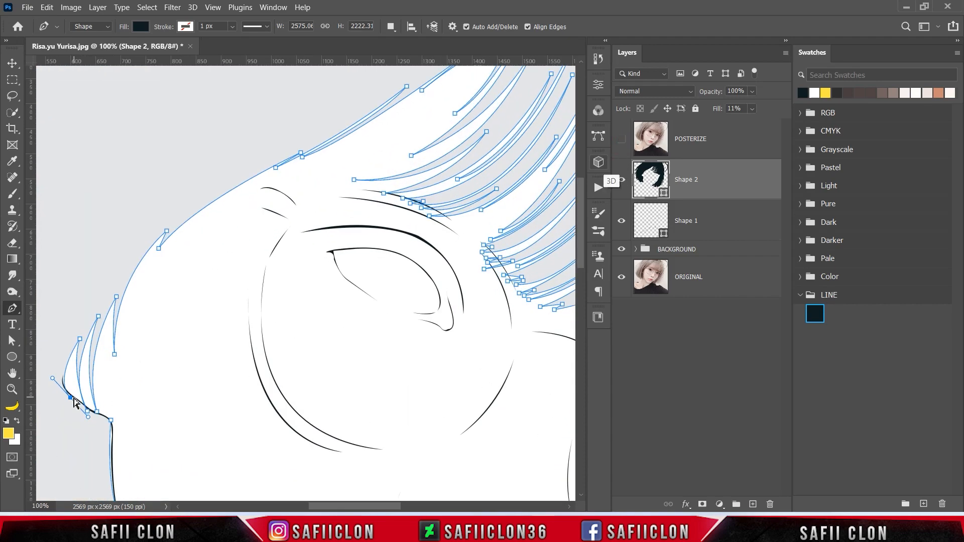
{"action": "left_click_drag", "start_coordinate": [71, 396], "coordinate": [70, 397]}
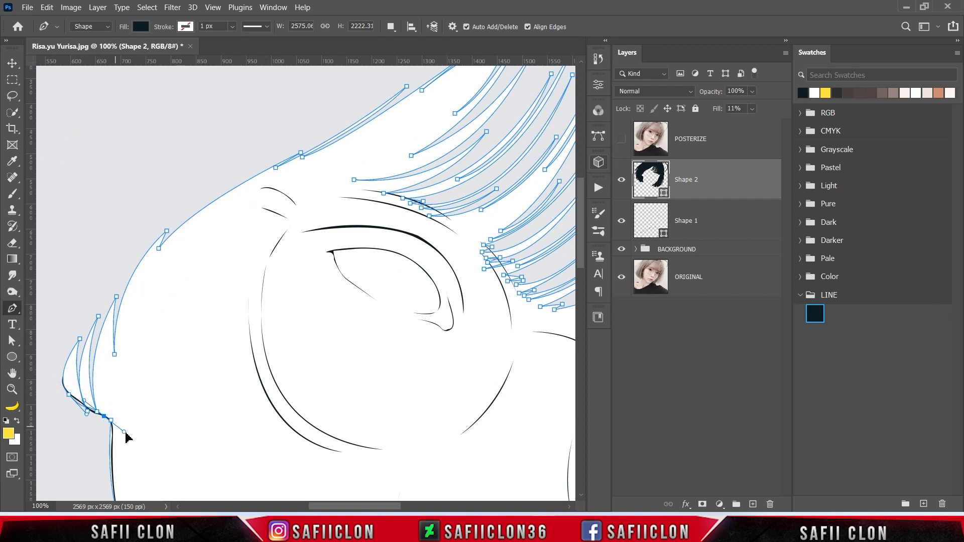
{"action": "key", "text": "ctrl+z"}
{"action": "left_click_drag", "start_coordinate": [69, 395], "coordinate": [106, 418]}
{"action": "left_click", "coordinate": [112, 421]}
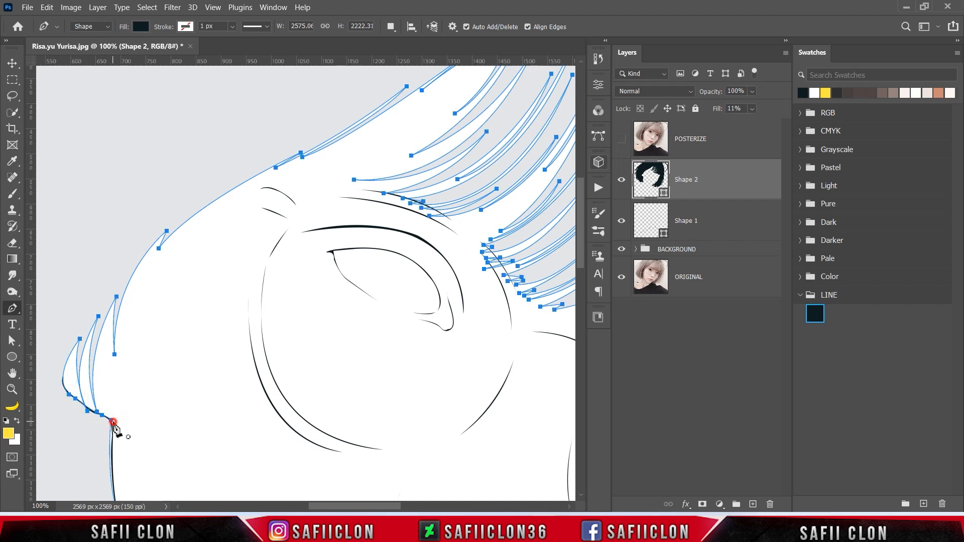
Set the Shape 2 layer's fill to 100% and deselect its path.
{"action": "scroll", "coordinate": [263, 385], "scroll_direction": "down", "scroll_amount": 3}
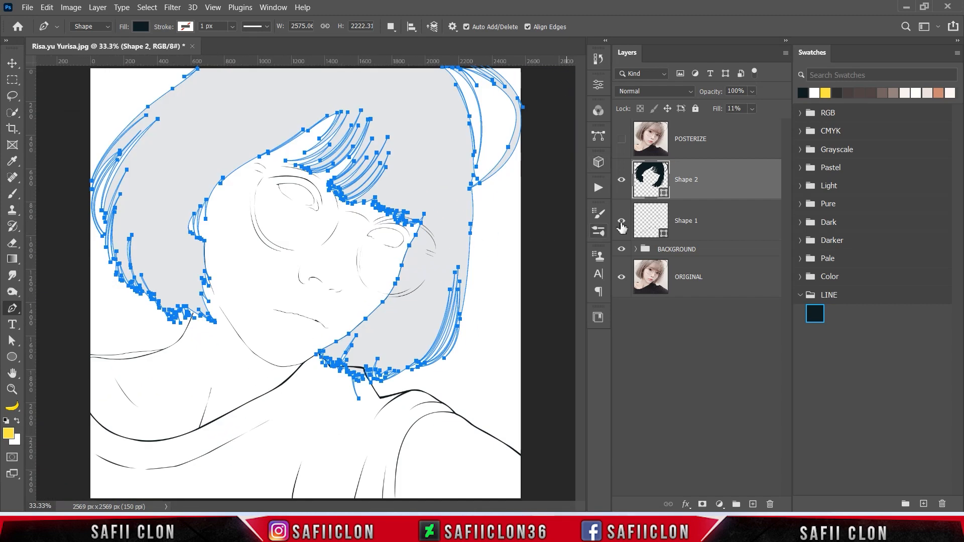
{"action": "left_click", "coordinate": [753, 109]}
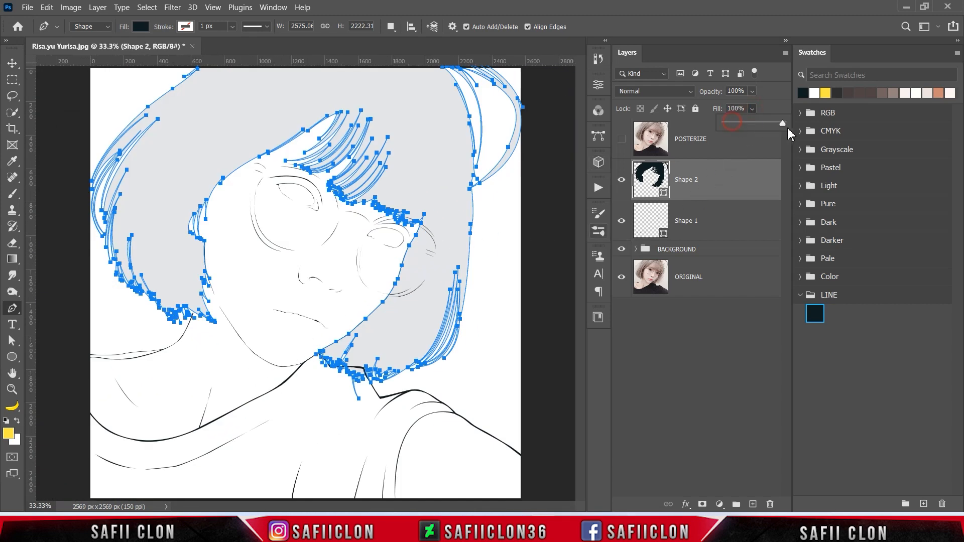
{"action": "left_click_drag", "start_coordinate": [786, 133], "coordinate": [789, 133]}
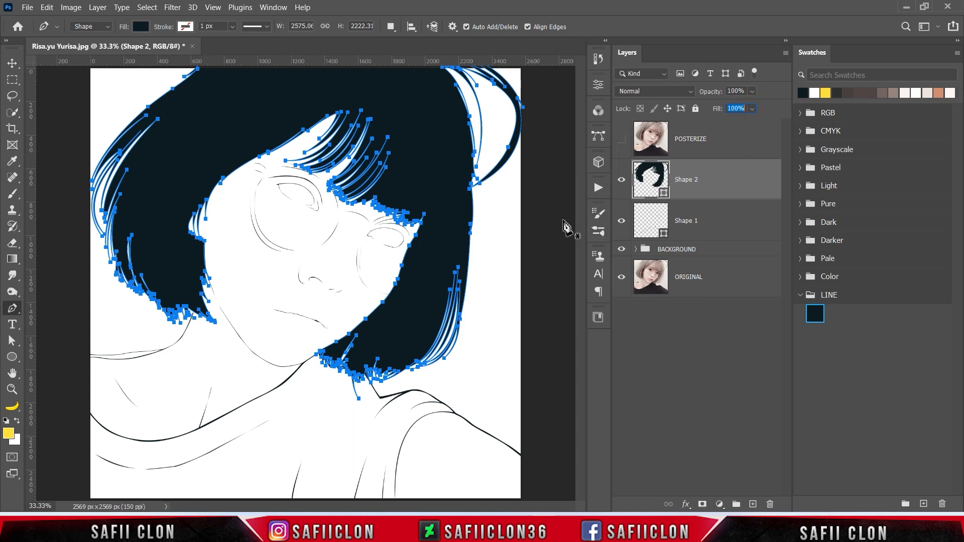
{"action": "key", "text": "ctrl+minus"}
{"action": "key", "text": "Return"}
Examine the filled hair shape at several zoom levels and compare it with the POSTERIZE layer.
{"action": "key", "text": "ctrl+minus"}
{"action": "key", "text": "ctrl+minus"}
{"action": "key", "text": "ctrl+plus"}
{"action": "key", "text": "ctrl+plus"}
{"action": "key", "text": "ctrl+plus"}
{"action": "key", "text": "ctrl+plus"}
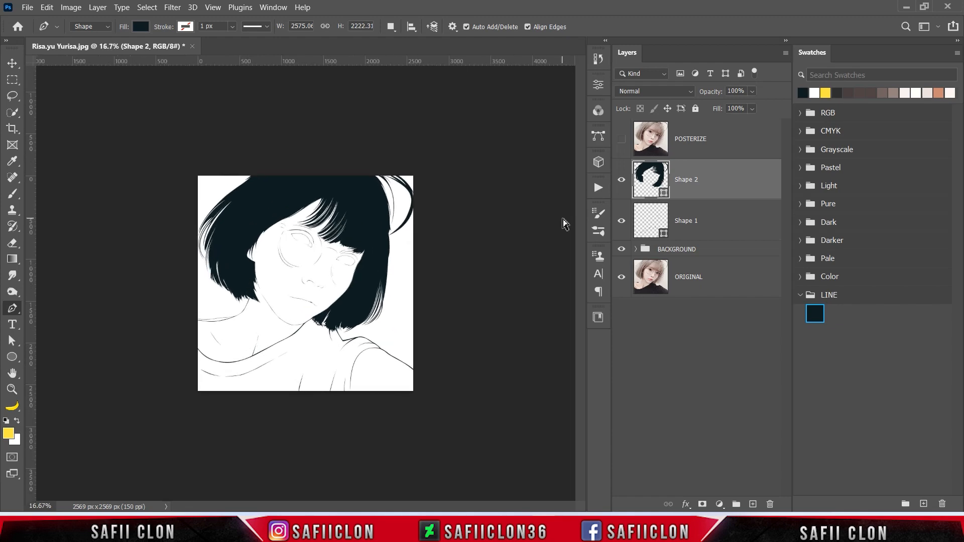
{"action": "key", "text": "ctrl+minus"}
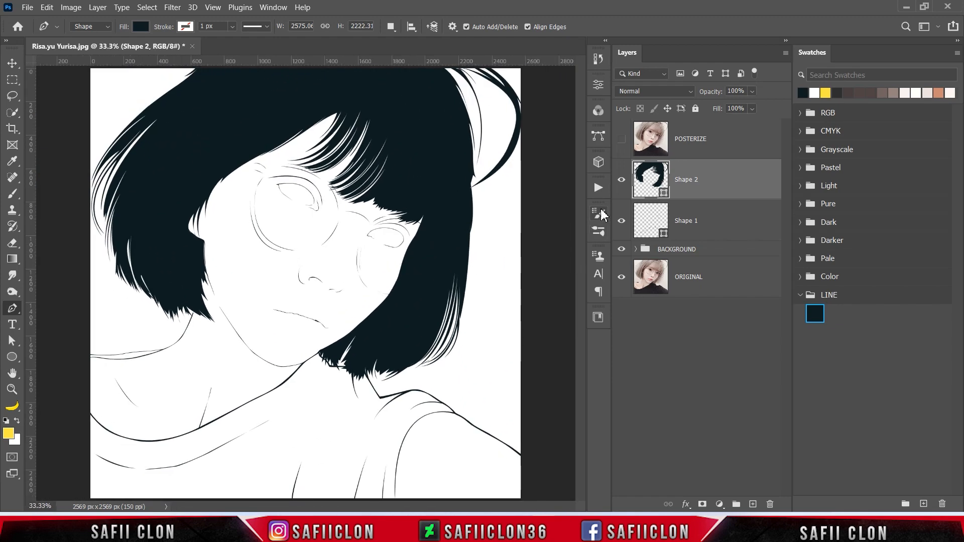
{"action": "left_click", "coordinate": [623, 139]}
{"action": "left_click", "coordinate": [623, 139]}
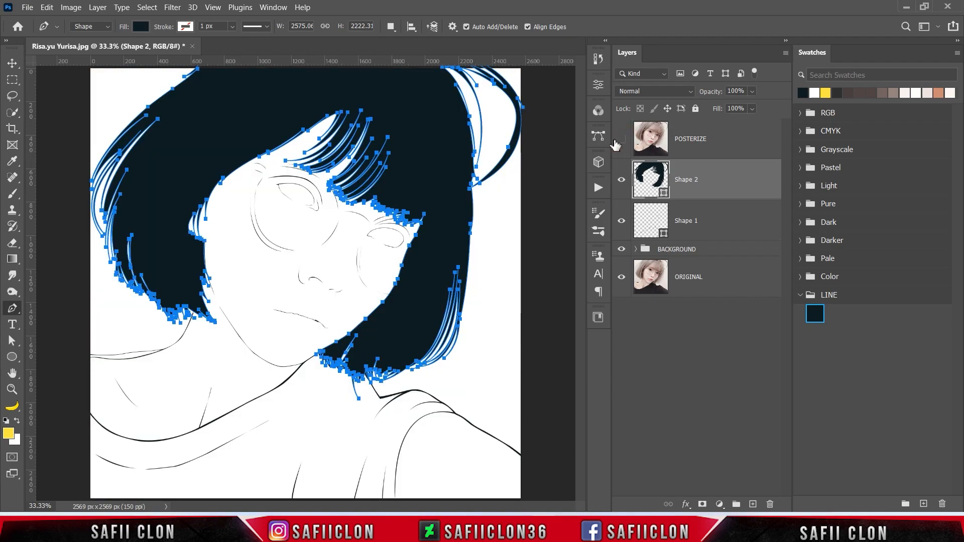
Choose the Subtract Front Shape path operation and undo its effect on the existing hair shape.
{"action": "left_click", "coordinate": [392, 27]}
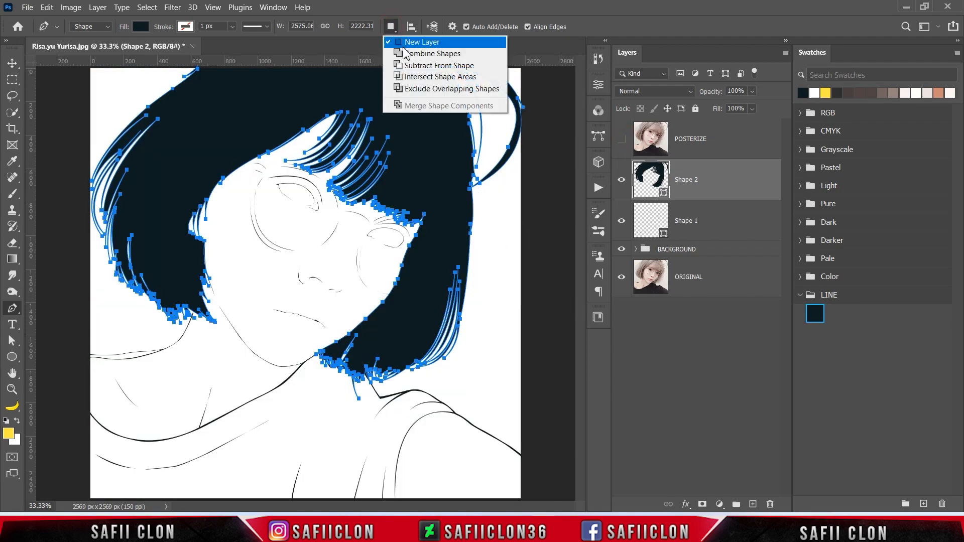
{"action": "left_click", "coordinate": [417, 65]}
{"action": "key", "text": "ctrl+z"}
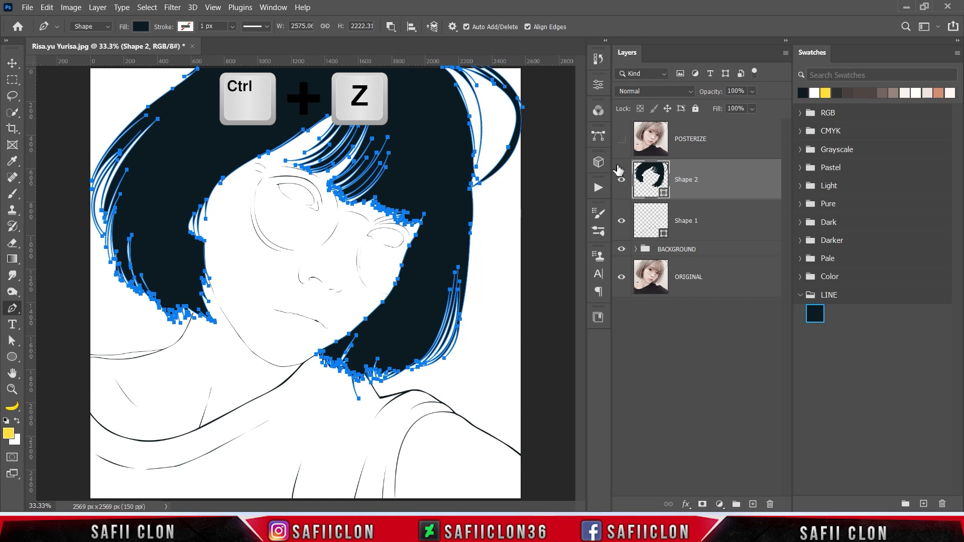
Show the POSTERIZE layer and draw the first curved edge of a strand cut in the fringe above the eye.
{"action": "left_click", "coordinate": [622, 139]}
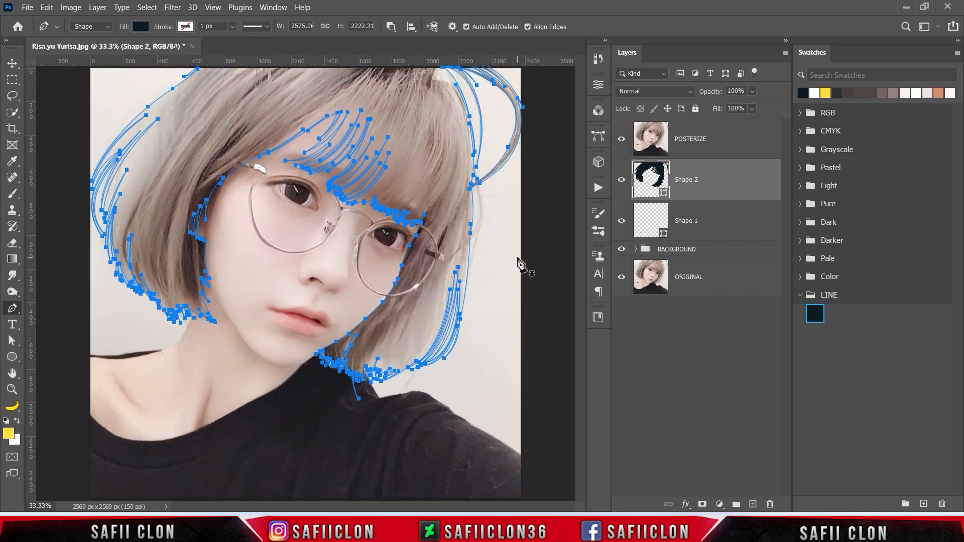
{"action": "key", "text": "ctrl+plus"}
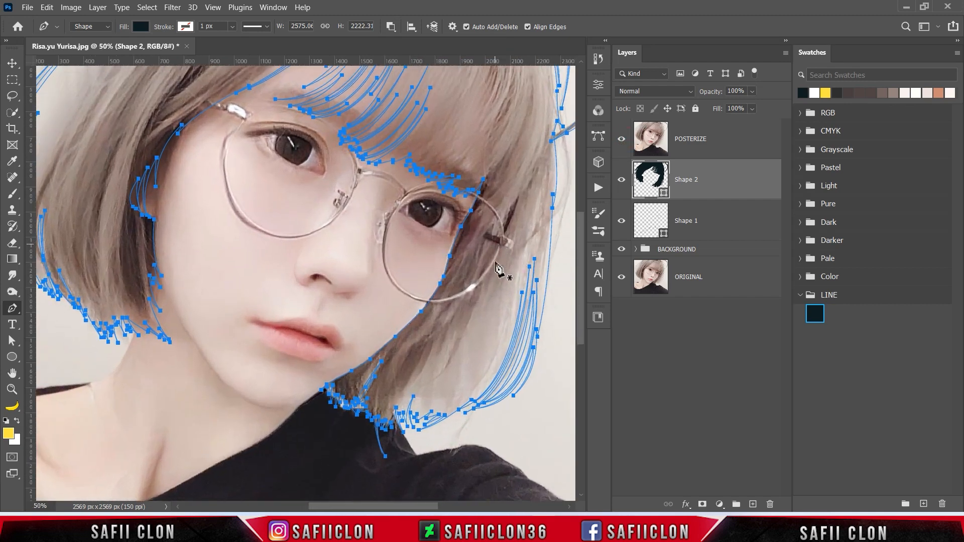
{"action": "scroll", "coordinate": [498, 269], "scroll_direction": "up", "scroll_amount": 5}
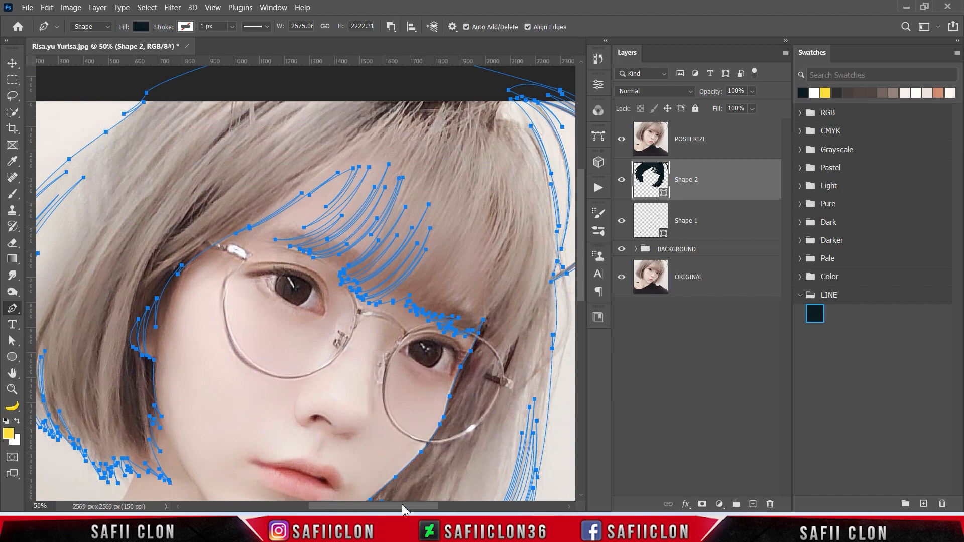
{"action": "scroll", "coordinate": [408, 467], "scroll_direction": "right", "scroll_amount": 5}
{"action": "scroll", "coordinate": [426, 402], "scroll_direction": "up", "scroll_amount": 1}
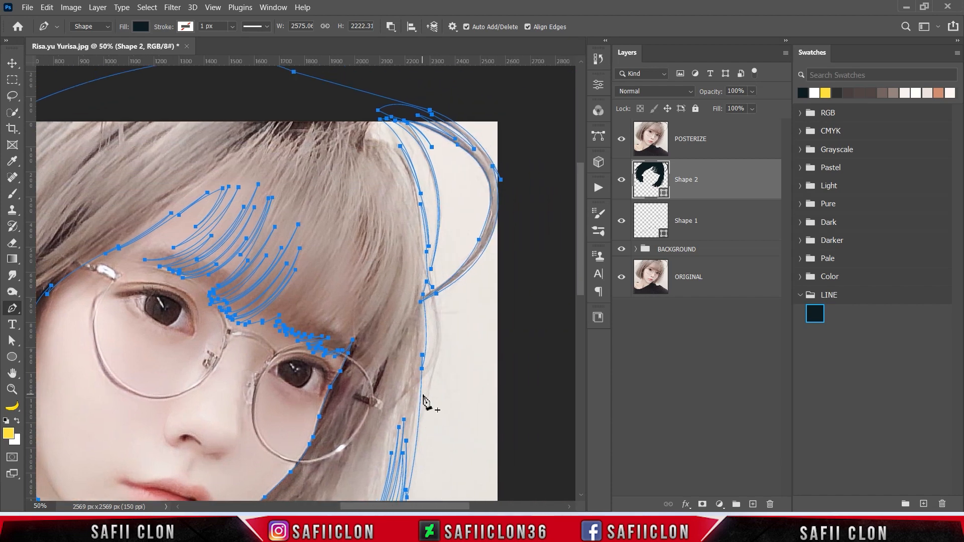
{"action": "left_click", "coordinate": [288, 341]}
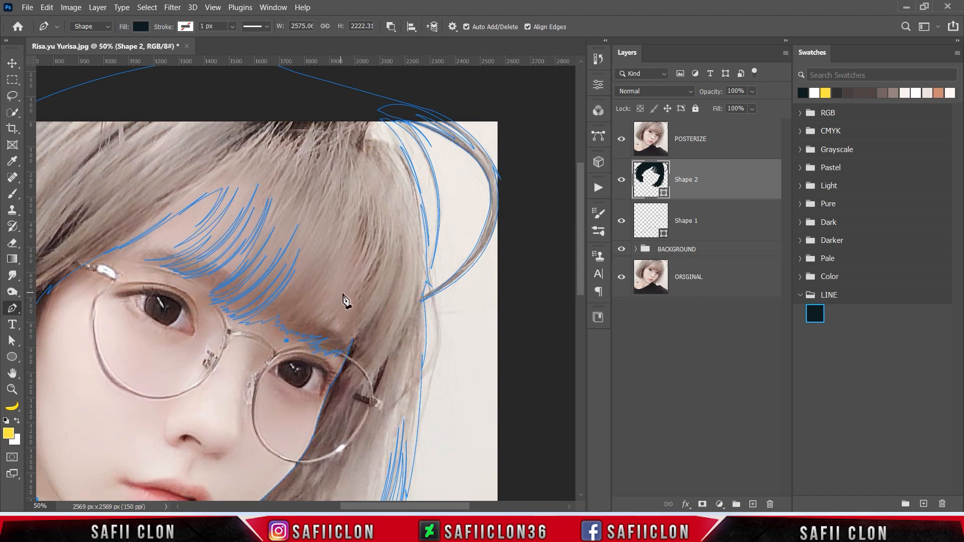
{"action": "left_click_drag", "start_coordinate": [360, 277], "coordinate": [372, 250]}
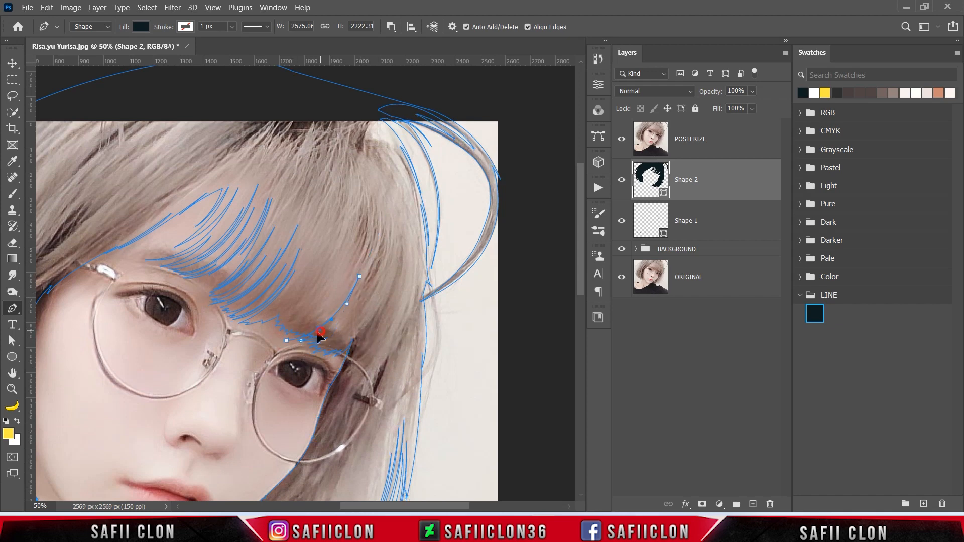
{"action": "left_click", "coordinate": [360, 290]}
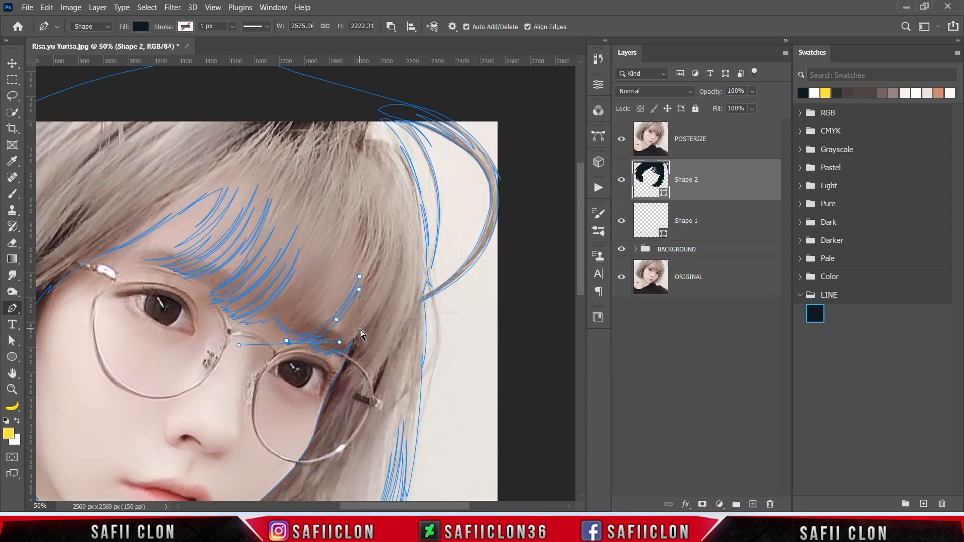
{"action": "key", "text": "ctrl+z"}
{"action": "key", "text": "ctrl+z"}
{"action": "key", "text": "ctrl+z"}
Close the thin curved strand cut at its starting point, hide the POSTERIZE layer and deselect the path.
{"action": "left_click", "coordinate": [359, 277], "text": "alt"}
{"action": "left_click_drag", "start_coordinate": [286, 341], "coordinate": [225, 357]}
{"action": "left_click", "coordinate": [623, 140]}
{"action": "key", "text": "Return"}
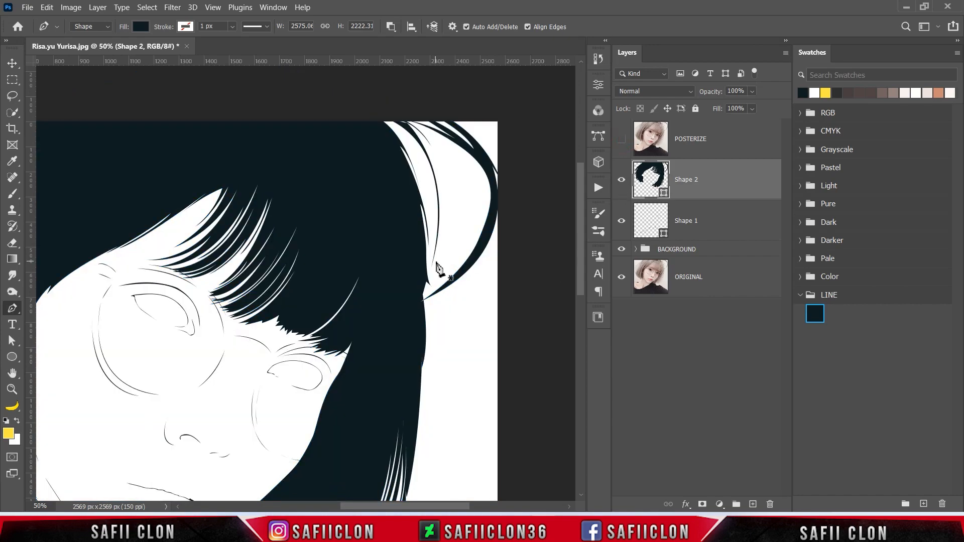
Draw a second thin curved strand cut in the fringe above the previous one, using POSTERIZE as reference, and hide that layer.
{"action": "key", "text": "ctrl+minus"}
{"action": "key", "text": "ctrl+minus"}
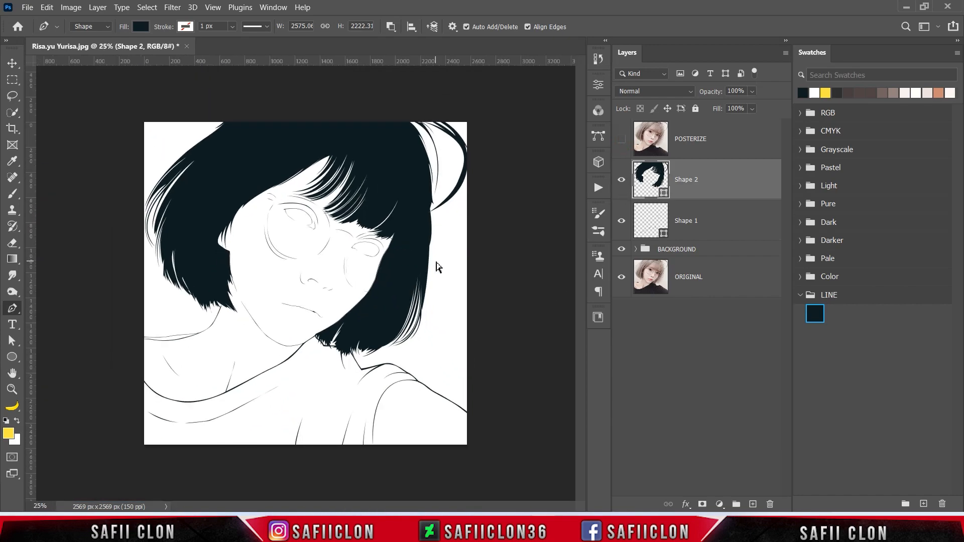
{"action": "key", "text": "ctrl+plus"}
{"action": "key", "text": "ctrl+plus"}
{"action": "key", "text": "ctrl+plus"}
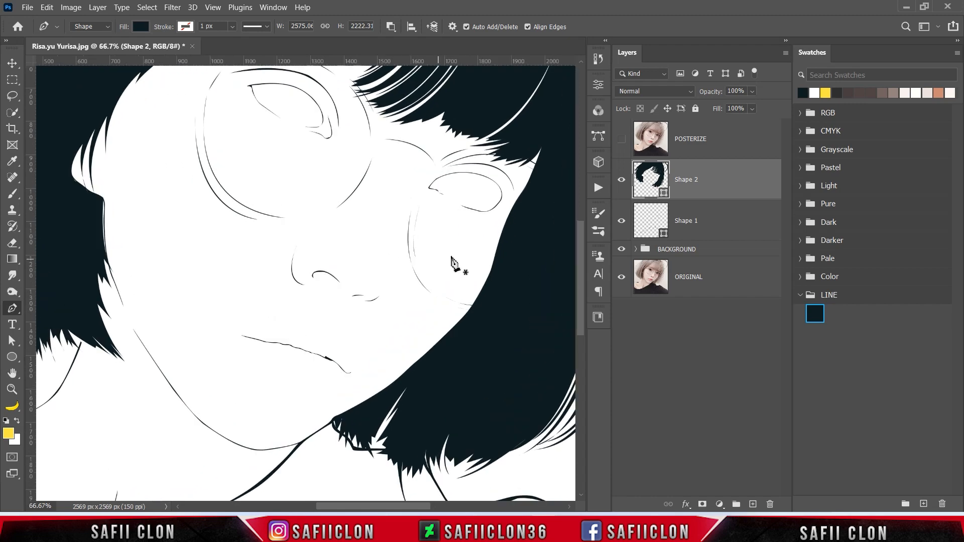
{"action": "scroll", "coordinate": [442, 266], "scroll_direction": "up", "scroll_amount": 10}
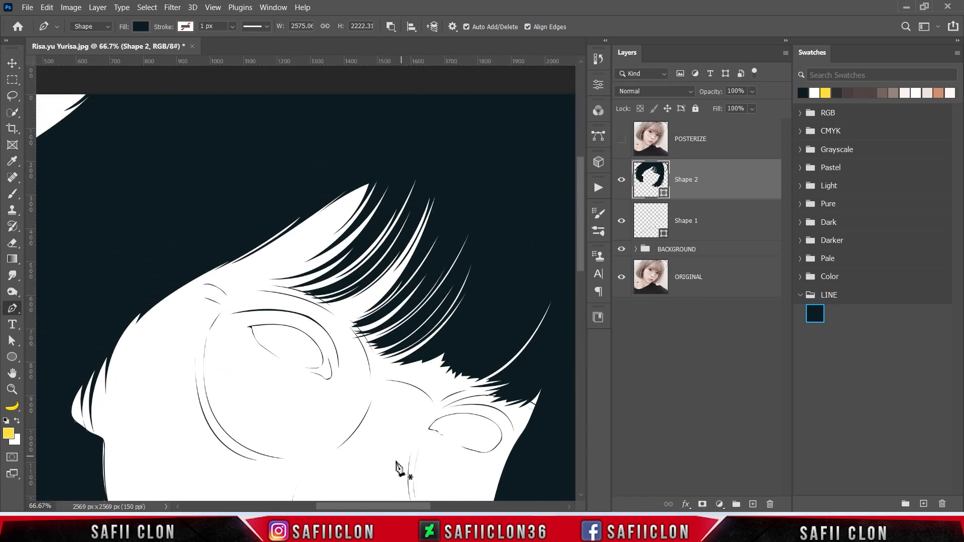
{"action": "left_click_drag", "start_coordinate": [397, 509], "coordinate": [423, 497]}
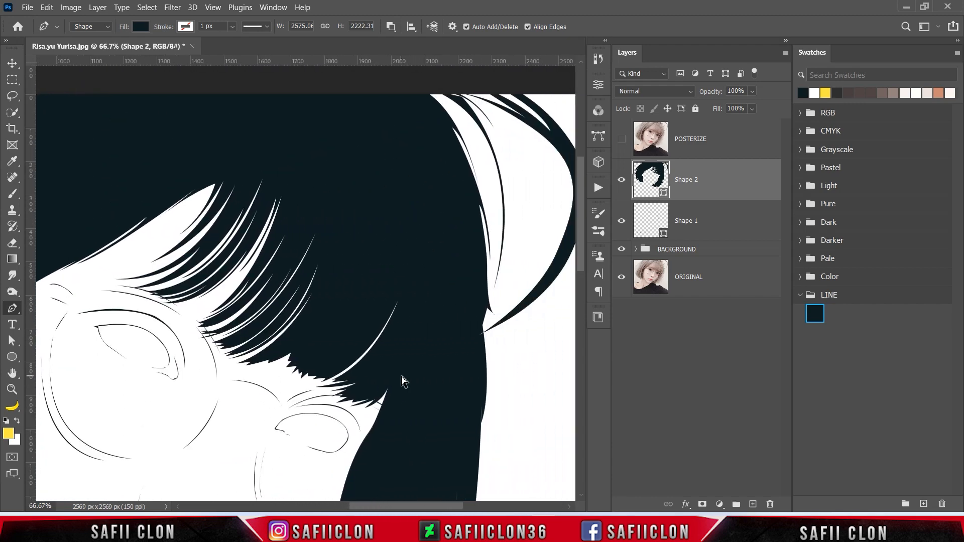
{"action": "key", "text": "ctrl+h"}
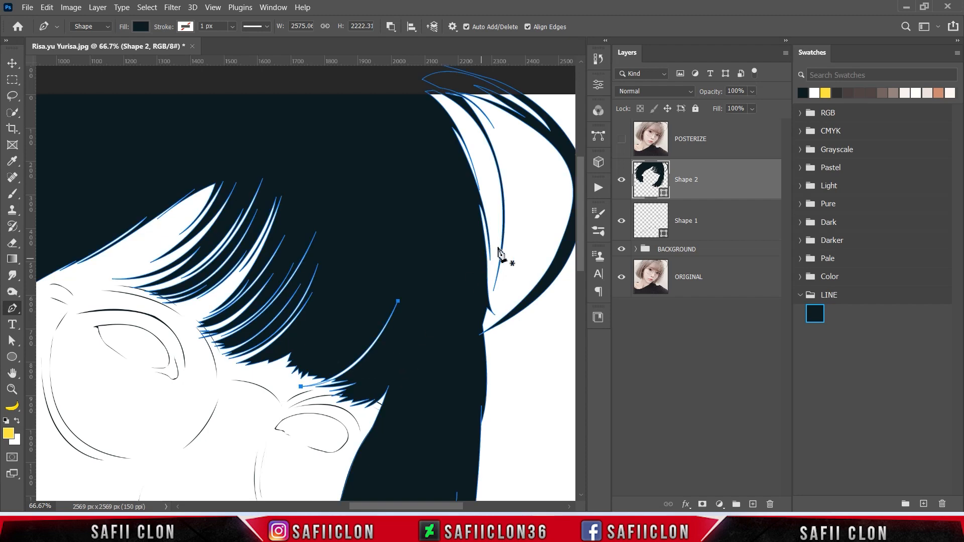
{"action": "left_click", "coordinate": [621, 141]}
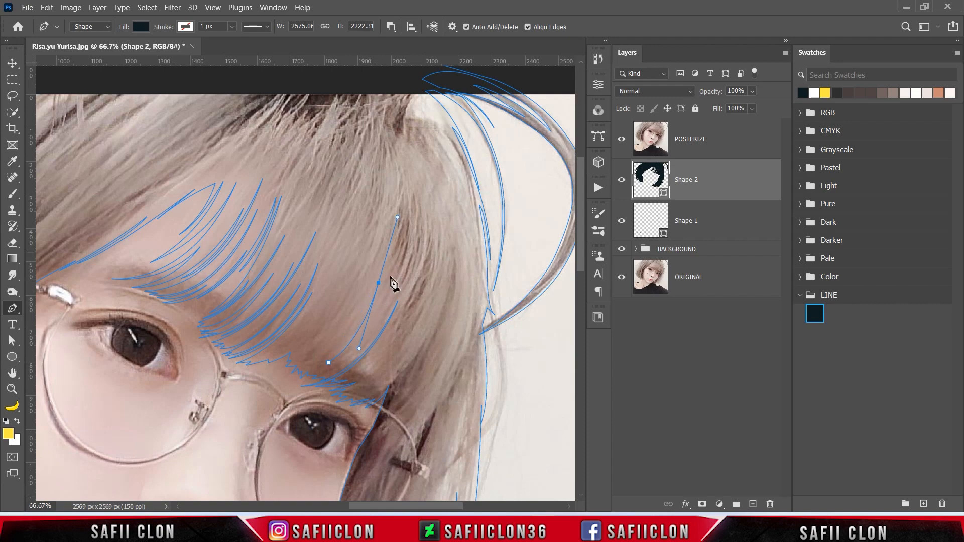
{"action": "left_click", "coordinate": [386, 281]}
{"action": "left_click", "coordinate": [622, 141]}
{"action": "key", "text": "ctrl+h"}
{"action": "key", "text": "ctrl+h"}
Examine the new strand cuts in the fringe up close, comparing them with the POSTERIZE layer.
{"action": "key", "text": "ctrl+plus"}
{"action": "key", "text": "ctrl+plus"}
{"action": "scroll", "coordinate": [482, 242], "scroll_direction": "down", "scroll_amount": 3}
{"action": "left_click", "coordinate": [622, 142]}
{"action": "left_click", "coordinate": [622, 142]}
{"action": "left_click_drag", "start_coordinate": [376, 391], "coordinate": [507, 326]}
{"action": "scroll", "coordinate": [507, 316], "scroll_direction": "down", "scroll_amount": 4}
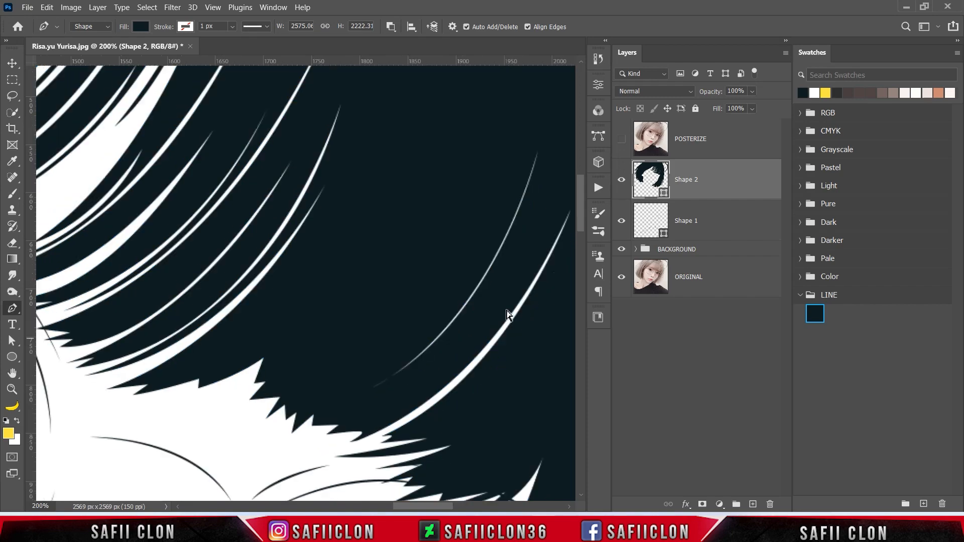
{"action": "scroll", "coordinate": [477, 351], "scroll_direction": "up", "scroll_amount": 5}
{"action": "scroll", "coordinate": [407, 439], "scroll_direction": "right", "scroll_amount": 2}
Draw a short thin strand cut in the fringe against the POSTERIZE layer and hide that layer.
{"action": "left_click", "coordinate": [622, 140]}
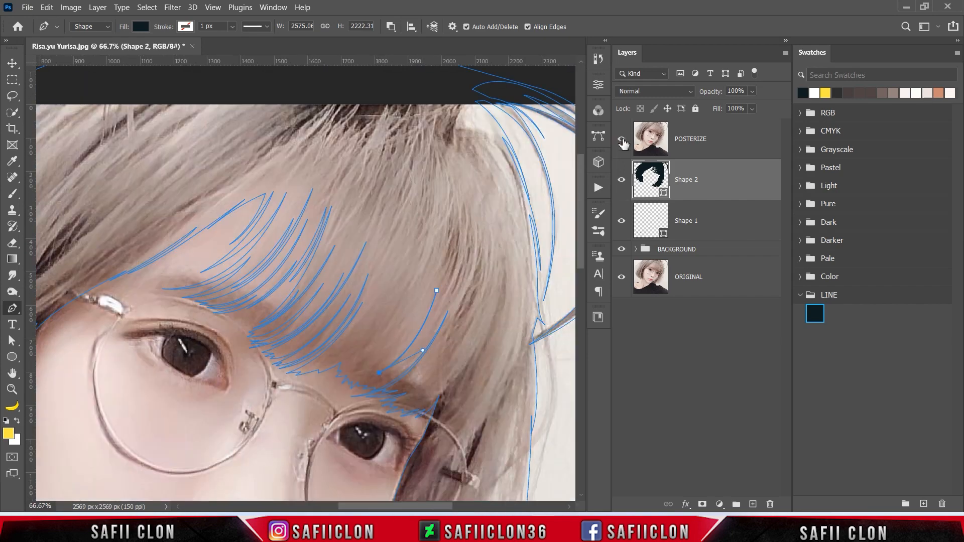
{"action": "left_click", "coordinate": [622, 140]}
{"action": "left_click", "coordinate": [622, 139]}
{"action": "key", "text": "ctrl+z"}
{"action": "left_click", "coordinate": [361, 351]}
{"action": "left_click", "coordinate": [622, 141]}
{"action": "key", "text": "ctrl+minus"}
{"action": "key", "text": "ctrl+minus"}
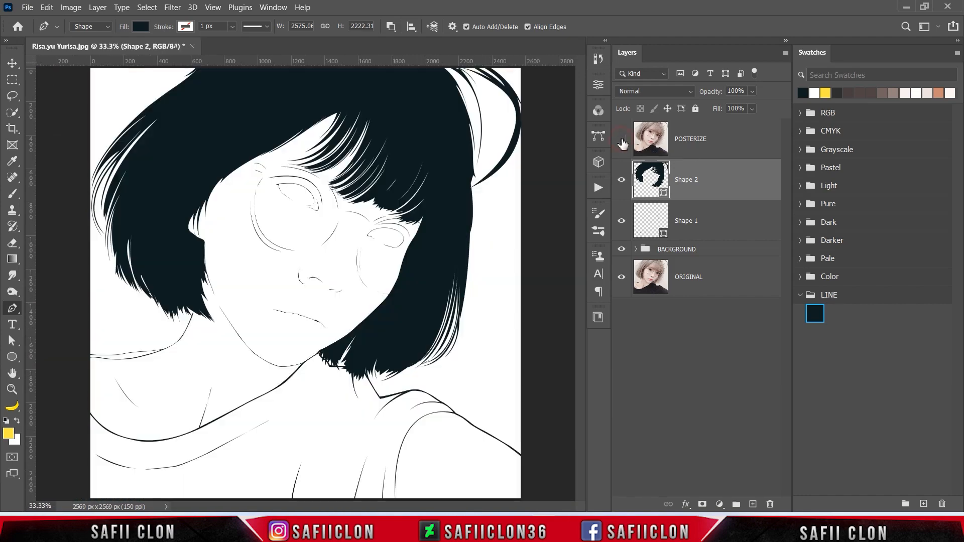
Show the POSTERIZE layer, draw a small pointed cut at the fringe's lower edge between the eyes, and hide the layer.
{"action": "left_click", "coordinate": [622, 139]}
{"action": "key", "text": "ctrl+plus"}
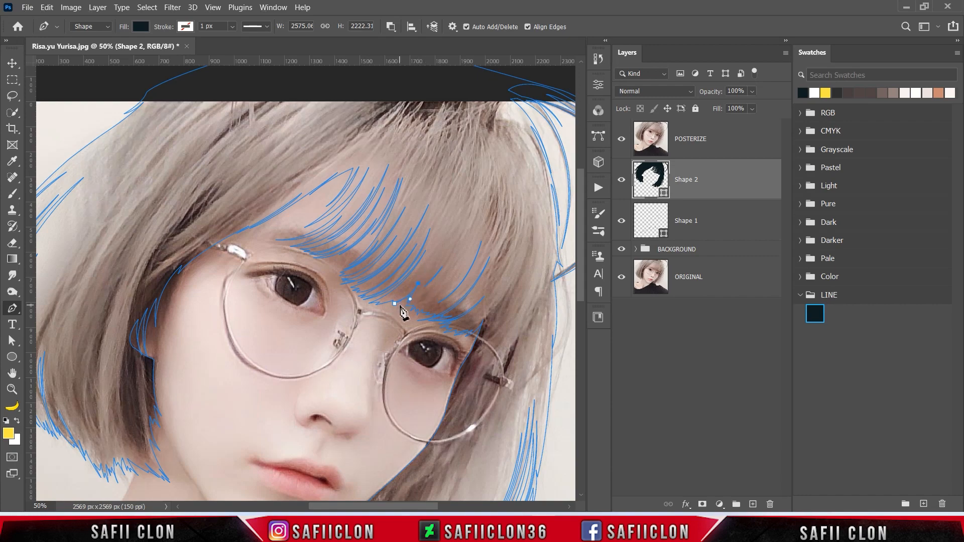
{"action": "left_click", "coordinate": [622, 139]}
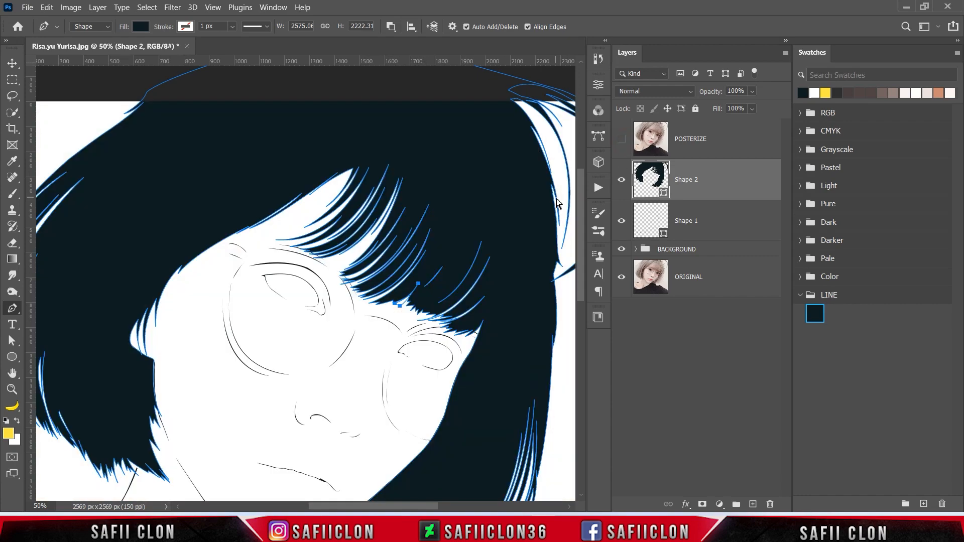
Refine the points of the small pointed cut at the fringe's lower edge and deselect the path.
{"action": "key", "text": "ctrl+plus"}
{"action": "key", "text": "ctrl+plus"}
{"action": "key", "text": "ctrl+plus"}
{"action": "left_click_drag", "start_coordinate": [392, 347], "coordinate": [380, 367]}
{"action": "left_click", "coordinate": [349, 374], "text": "ctrl"}
{"action": "left_click", "coordinate": [392, 324]}
{"action": "key", "text": "Escape"}
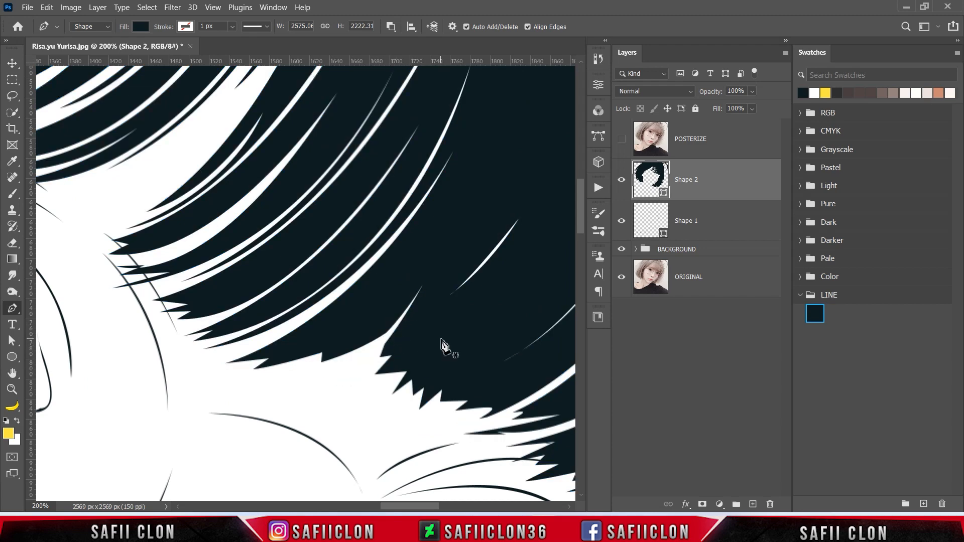
Examine the hair shape with its new strand cuts across the whole portrait.
{"action": "key", "text": "ctrl+minus"}
{"action": "key", "text": "ctrl+minus"}
{"action": "key", "text": "ctrl+minus"}
{"action": "key", "text": "ctrl+minus"}
{"action": "key", "text": "ctrl+minus"}
{"action": "key", "text": "ctrl+minus"}
{"action": "key", "text": "ctrl+plus"}
{"action": "key", "text": "ctrl+plus"}
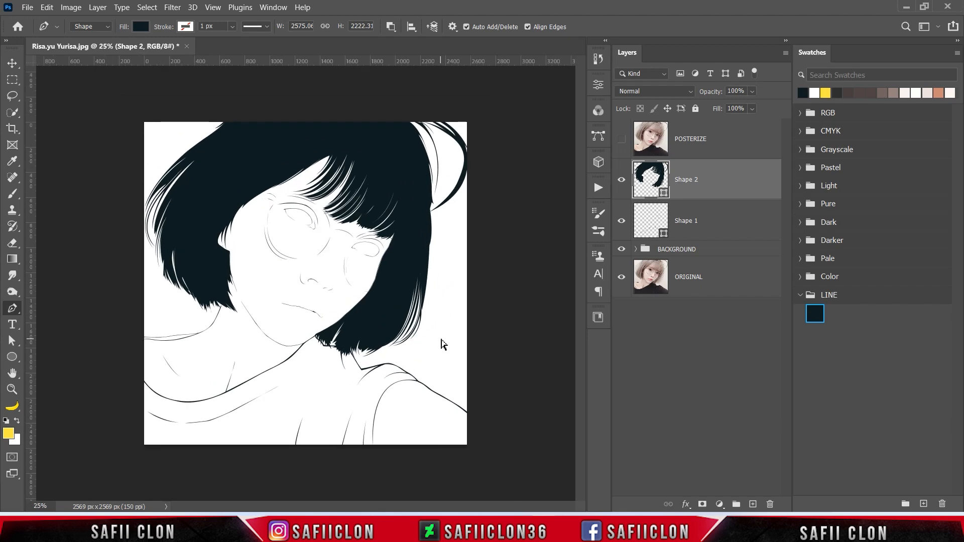
Rename the Shape 2 layer to HAIR and the Shape 1 layer to LINE.
{"action": "double_click", "coordinate": [688, 179]}
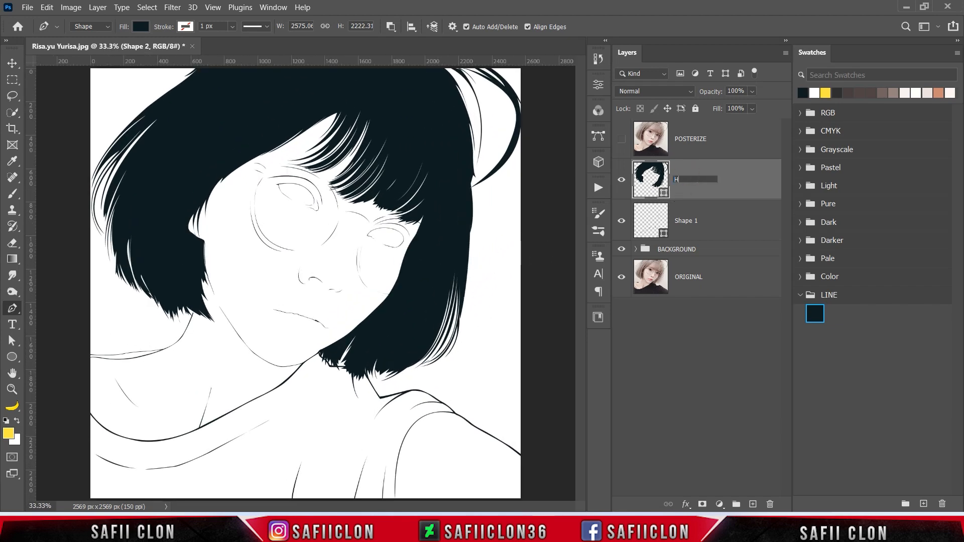
{"action": "left_click", "coordinate": [733, 175]}
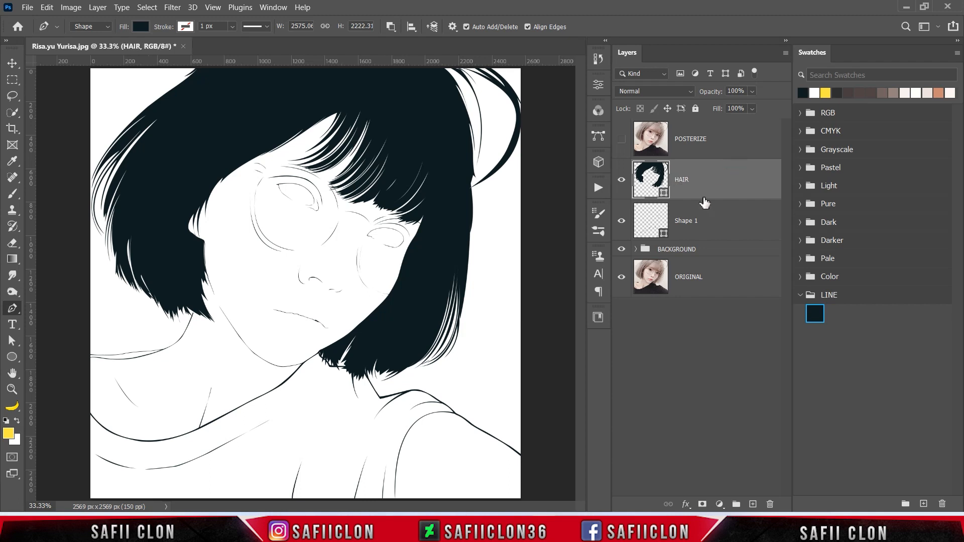
{"action": "double_click", "coordinate": [696, 223]}
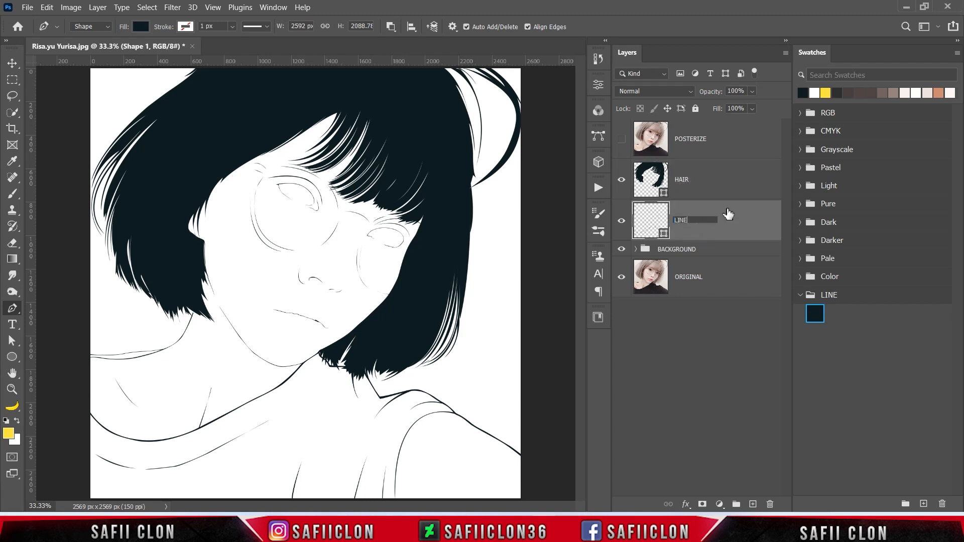
{"action": "type", "text": "LINE"}
{"action": "left_click", "coordinate": [729, 214]}
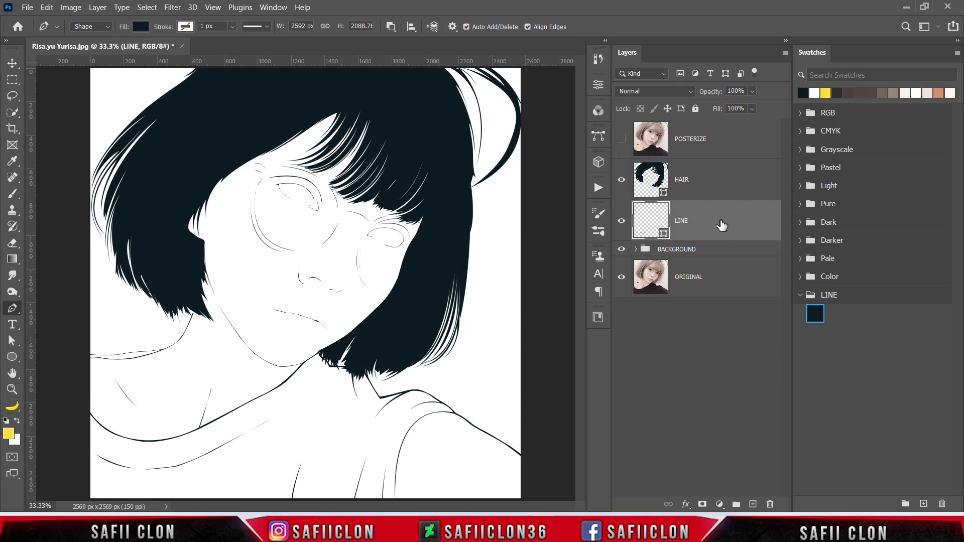
Group the HAIR and LINE layers into a new group named LINEART.
{"action": "left_click", "coordinate": [722, 178], "text": "shift"}
{"action": "right_click", "coordinate": [724, 175]}
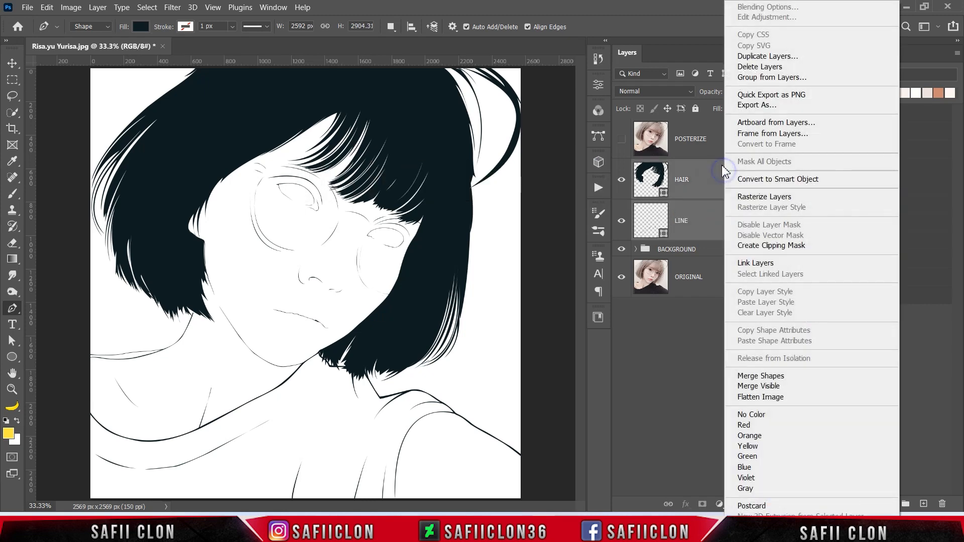
{"action": "left_click", "coordinate": [788, 71]}
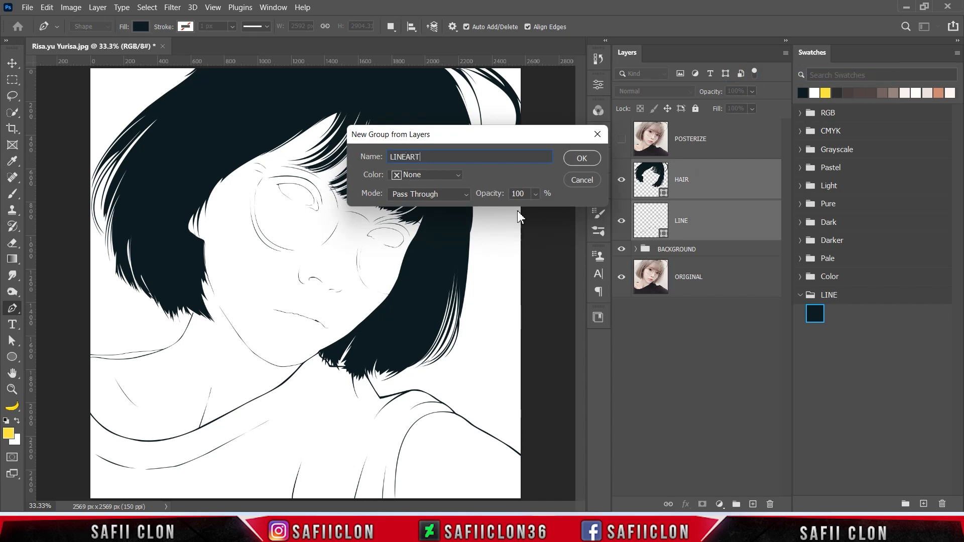
{"action": "left_click", "coordinate": [579, 160]}
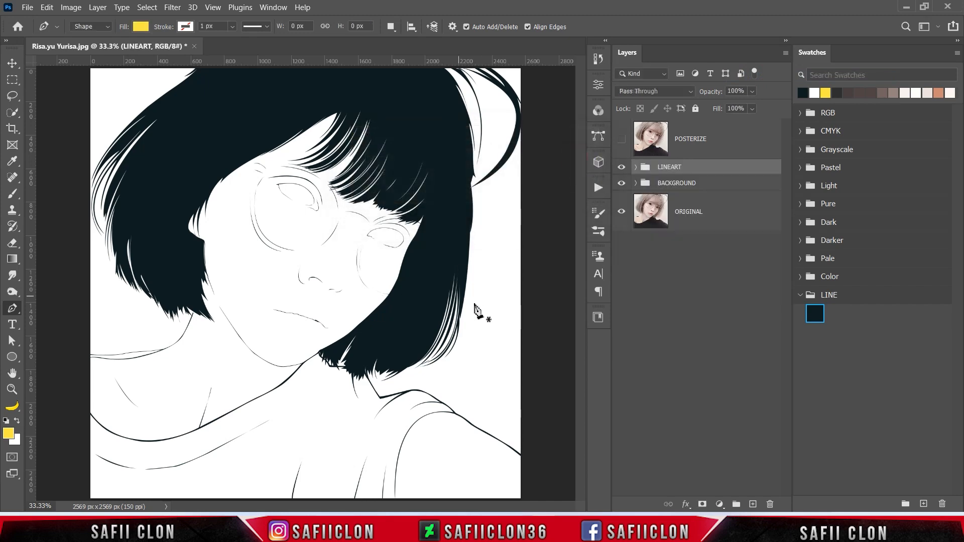
Save the document as a Photoshop PSD file in the portrait's project folder and accept the format options.
{"action": "left_click", "coordinate": [27, 7]}
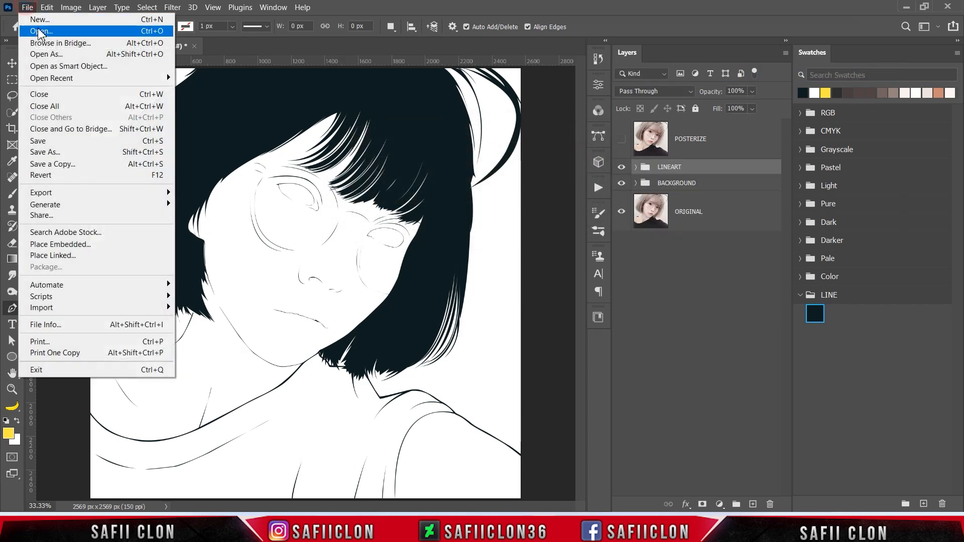
{"action": "left_click", "coordinate": [56, 153]}
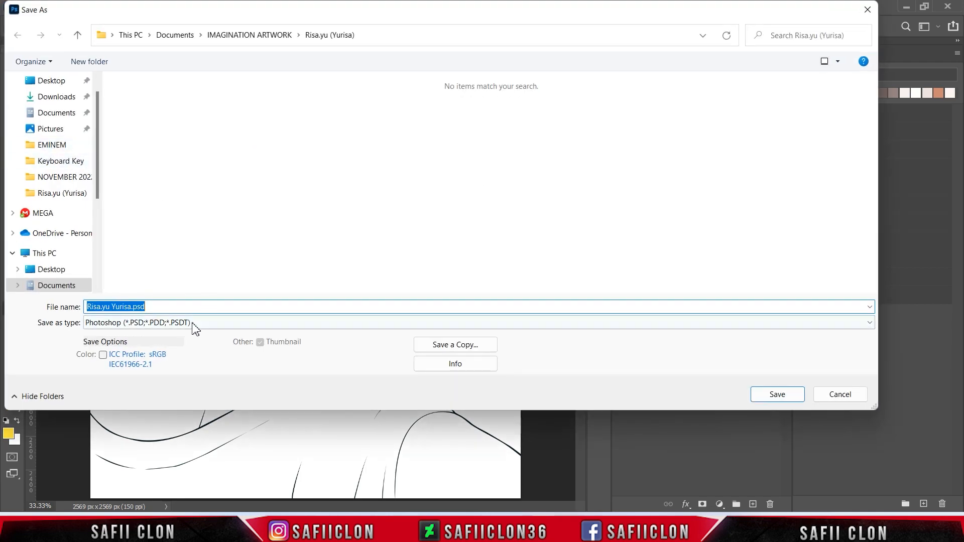
{"action": "left_click", "coordinate": [180, 323]}
{"action": "left_click", "coordinate": [143, 333]}
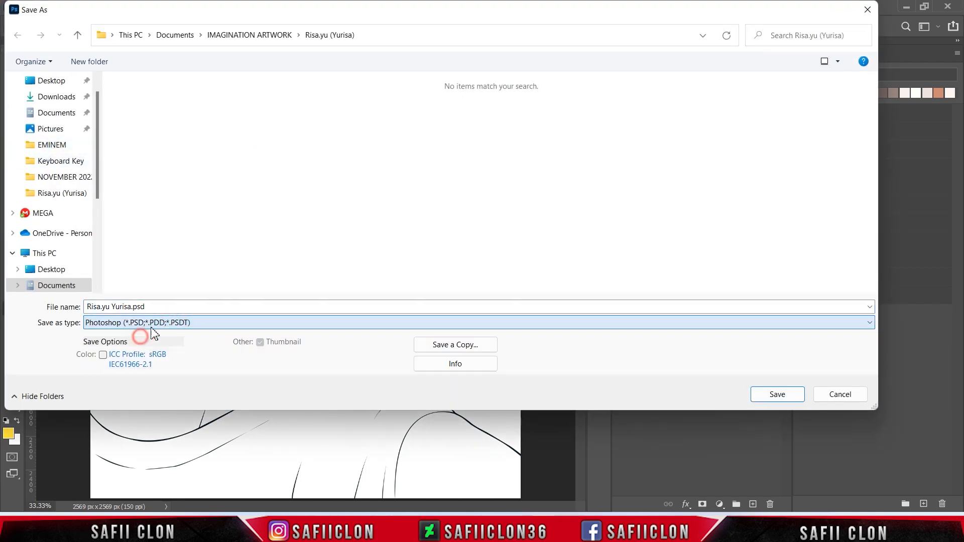
{"action": "left_click", "coordinate": [777, 394]}
{"action": "left_click", "coordinate": [362, 207]}
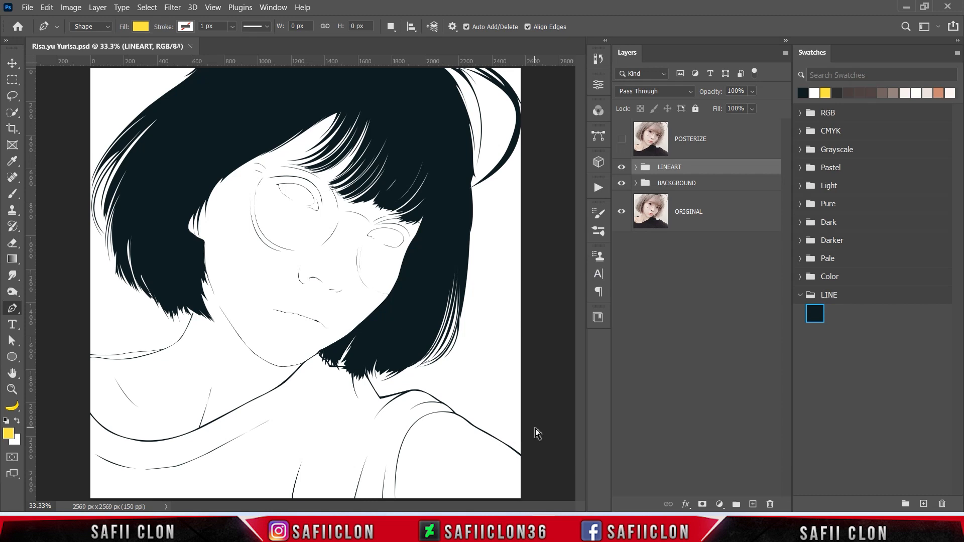
Examine the completed line art of the whole portrait at several zoom levels.
{"action": "key", "text": "ctrl+minus"}
{"action": "key", "text": "ctrl+minus"}
{"action": "key", "text": "ctrl+minus"}
{"action": "key", "text": "ctrl+plus"}
{"action": "key", "text": "ctrl+plus"}
{"action": "key", "text": "ctrl+plus"}
{"action": "key", "text": "ctrl+plus"}
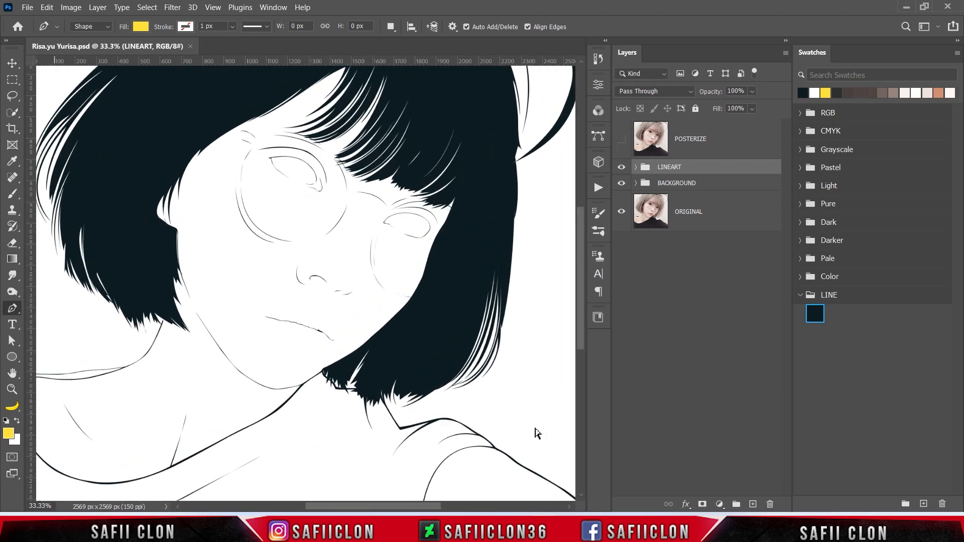
{"action": "key", "text": "ctrl+minus"}
{"action": "key", "text": "ctrl+minus"}
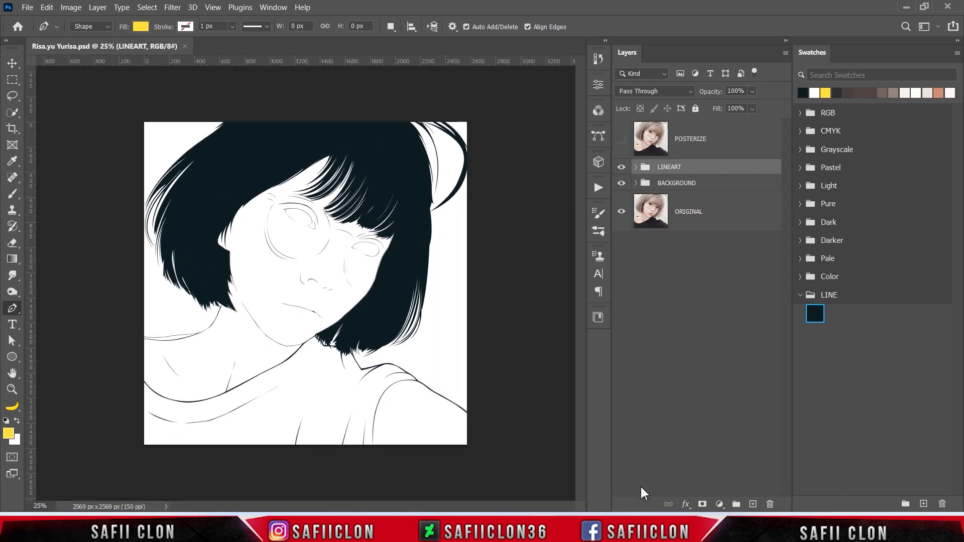